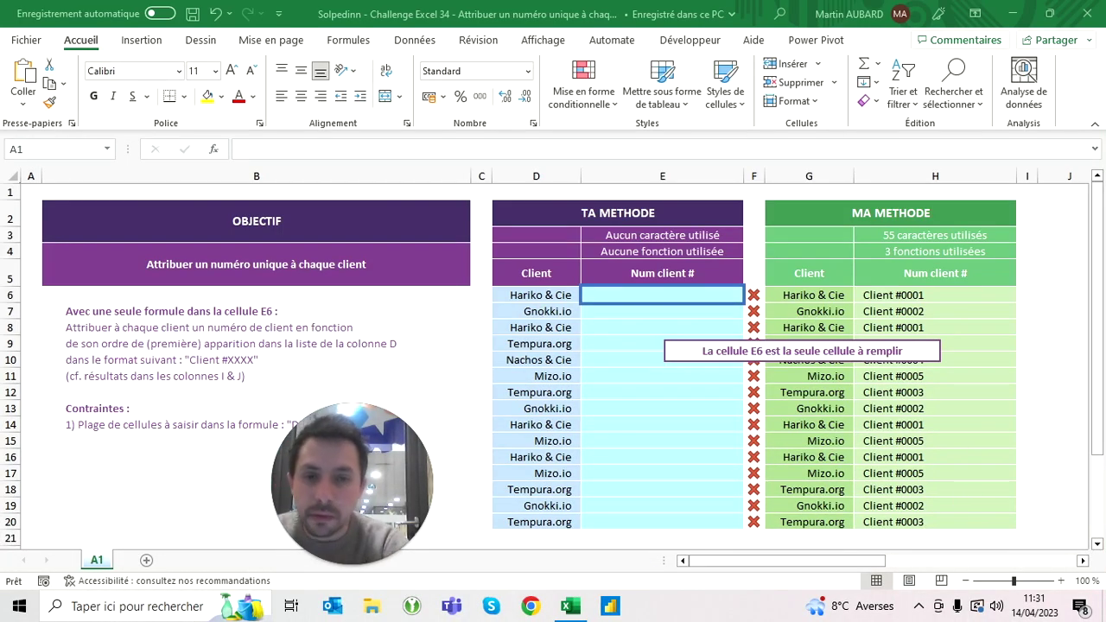
- Look over the client names in column D and the expected result Client #0002
left_click(536, 176)
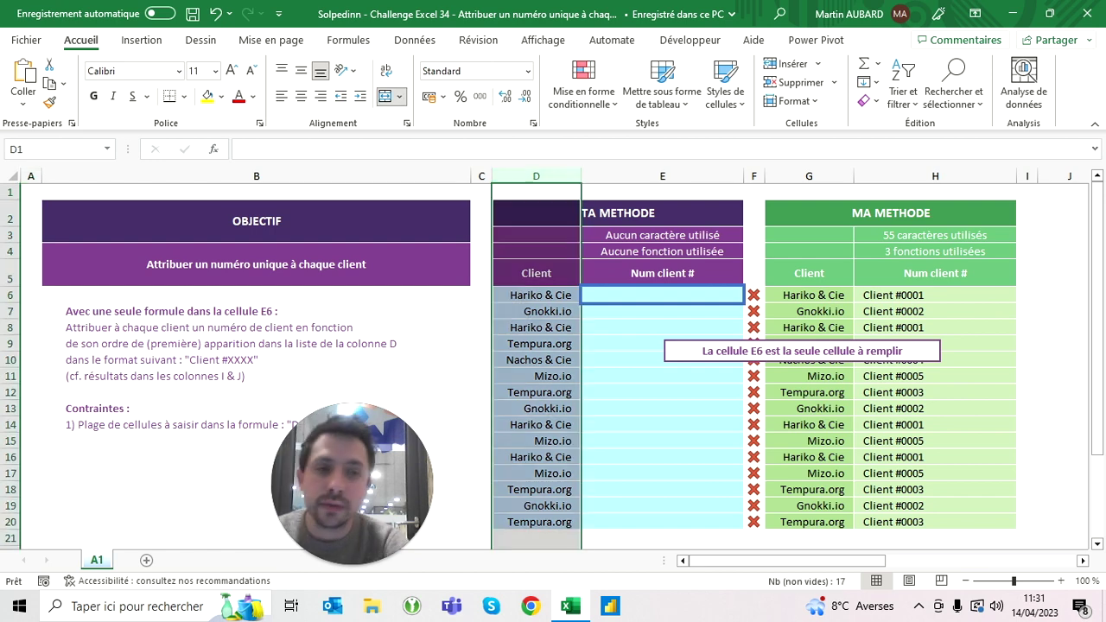
left_click(536, 343)
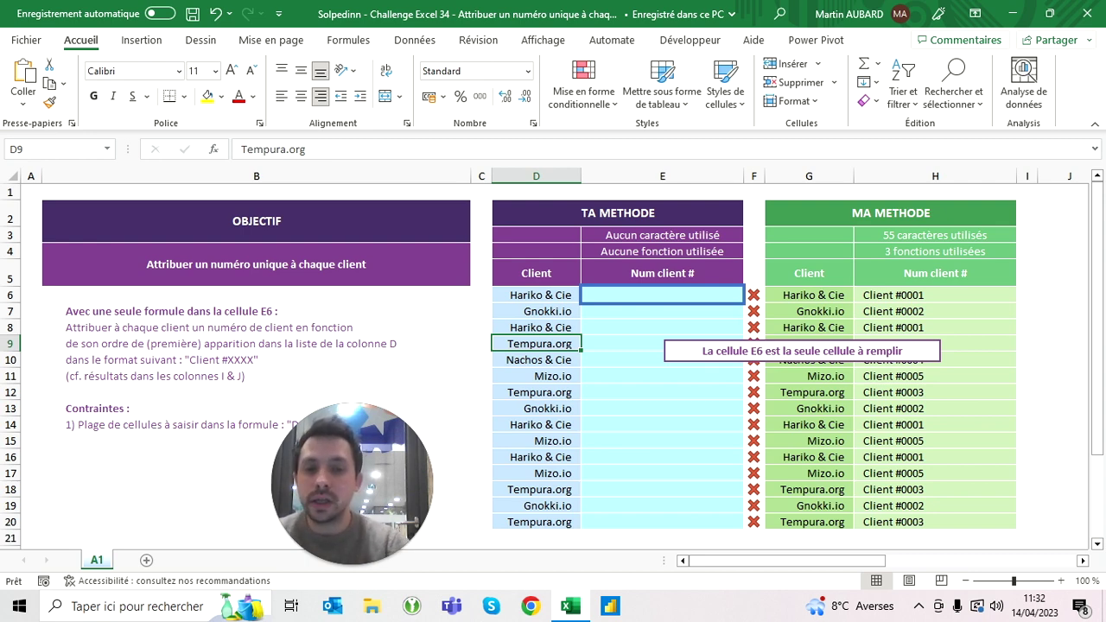
left_click(535, 295)
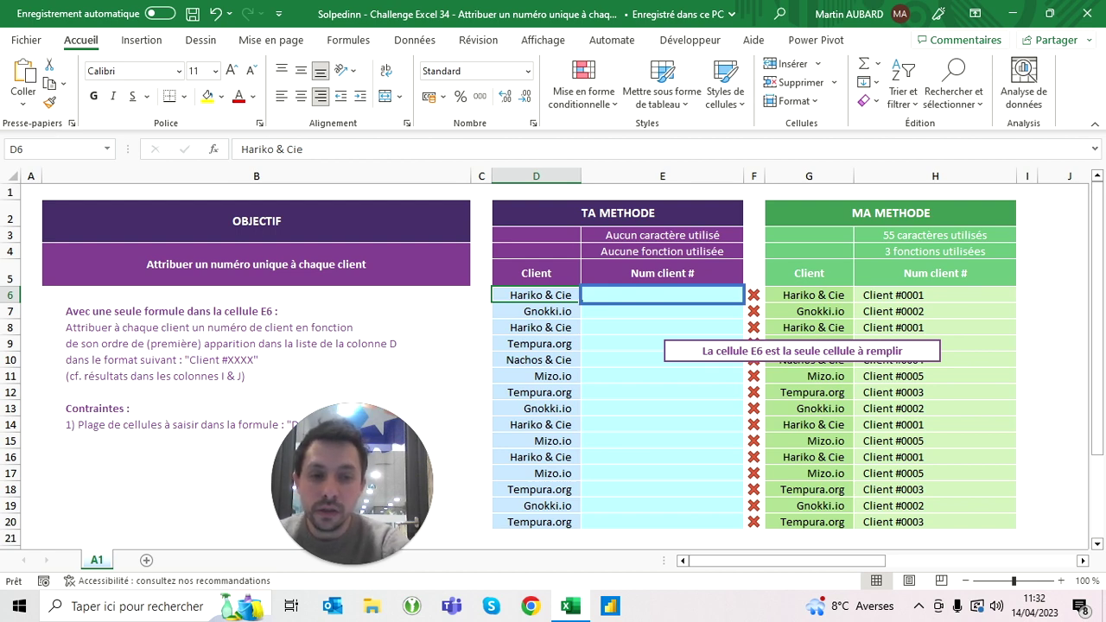
left_click(935, 311)
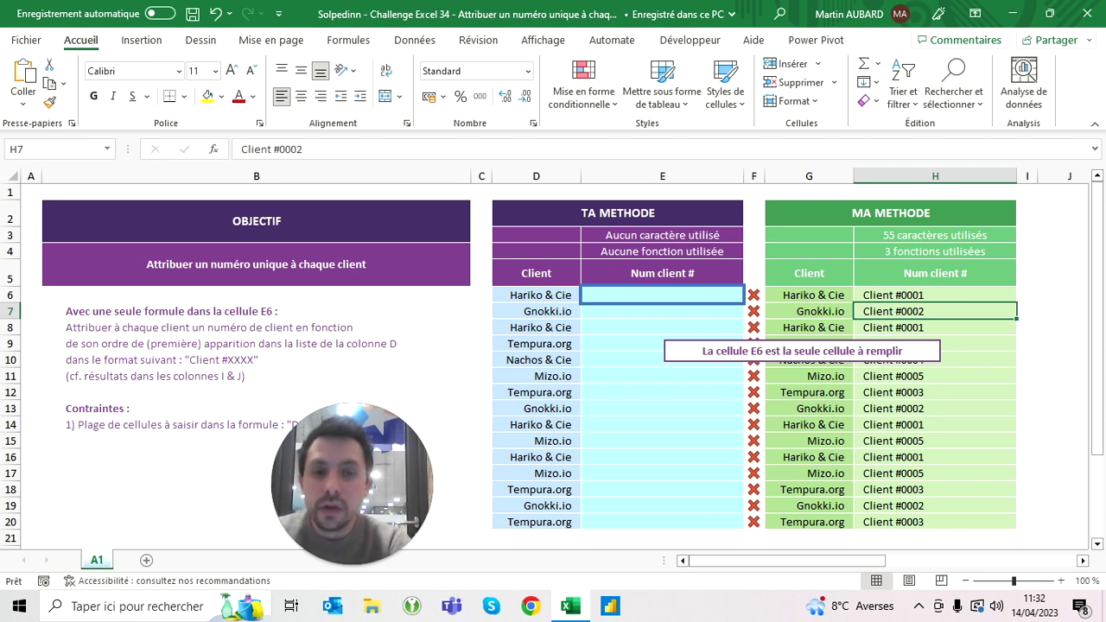
left_click(662, 272)
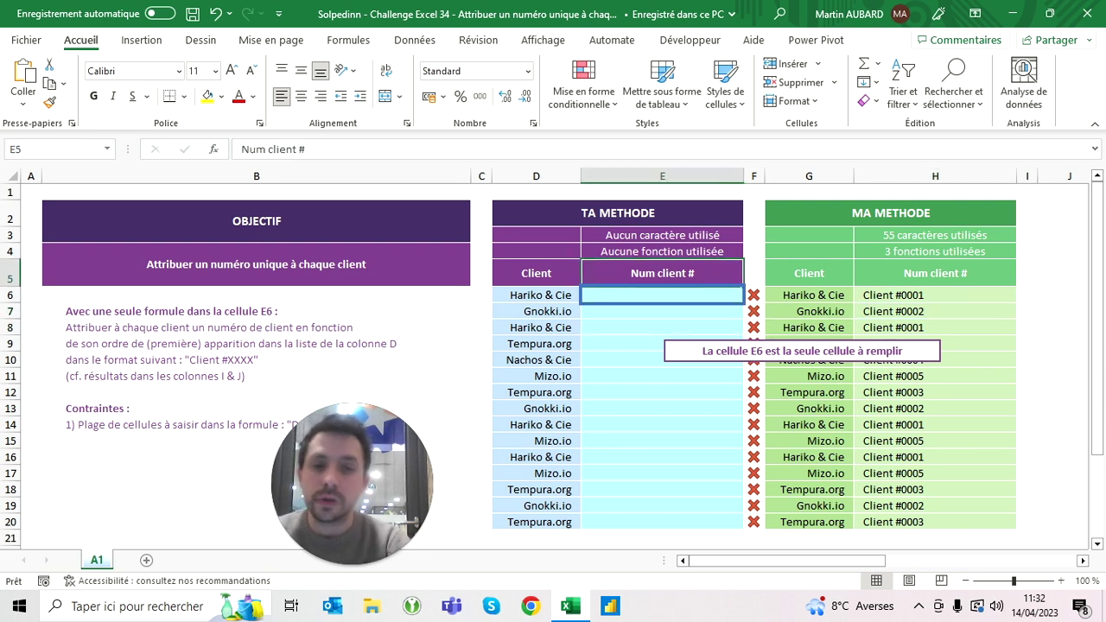
- Enter =UNIQUE(D6:D20) in E6 to spill the distinct client names
left_click(662, 295)
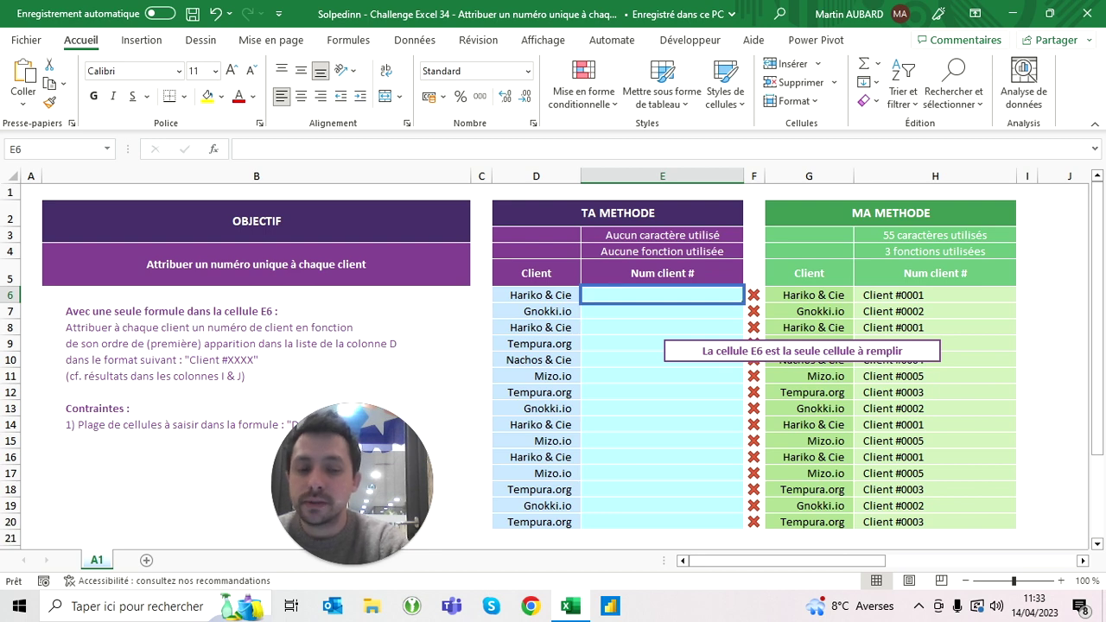
type("=unique(")
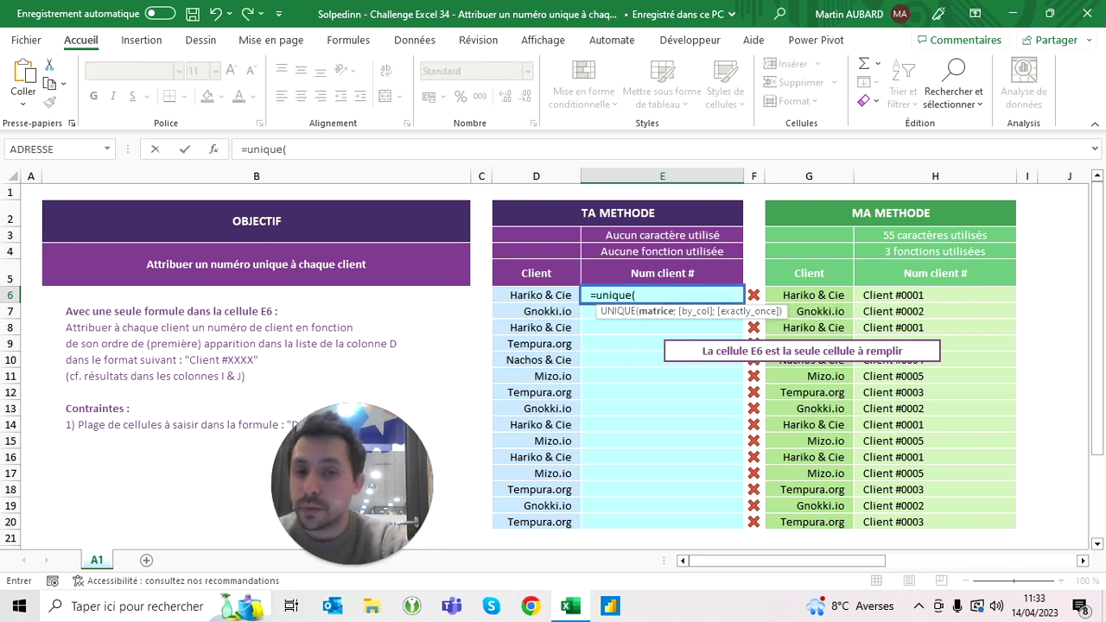
left_click(540, 294)
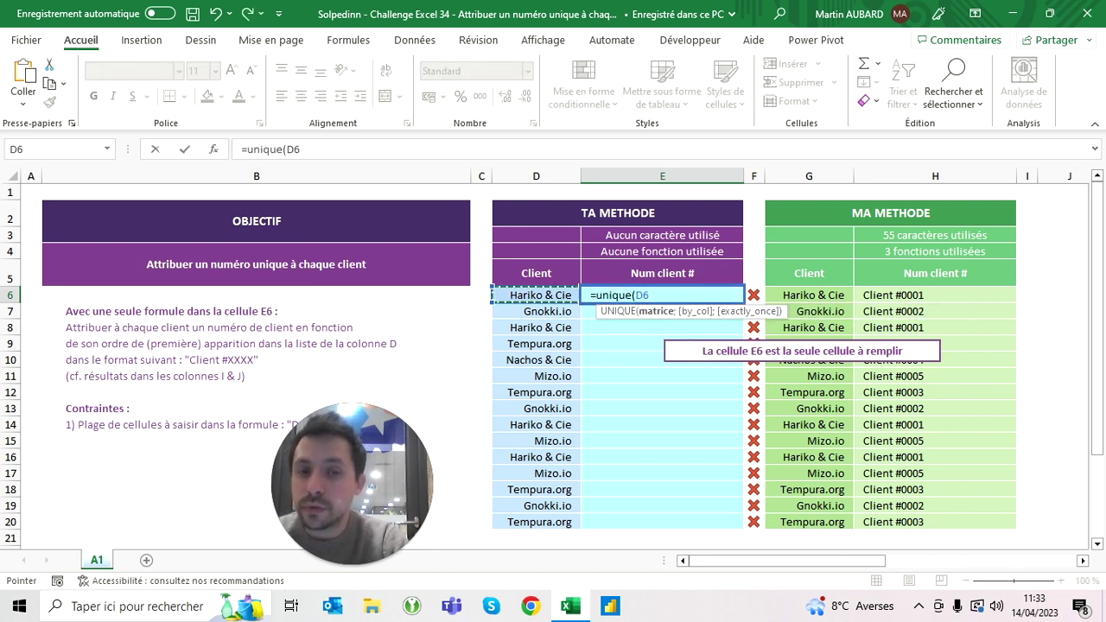
key("ctrl+shift+Down")
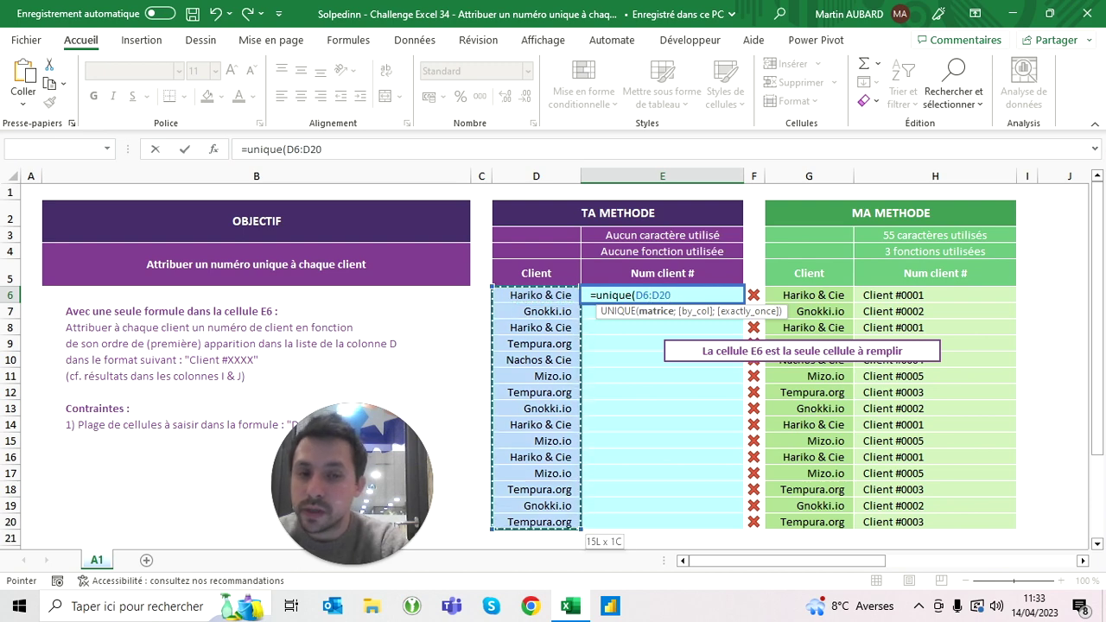
type(")")
key("Return")
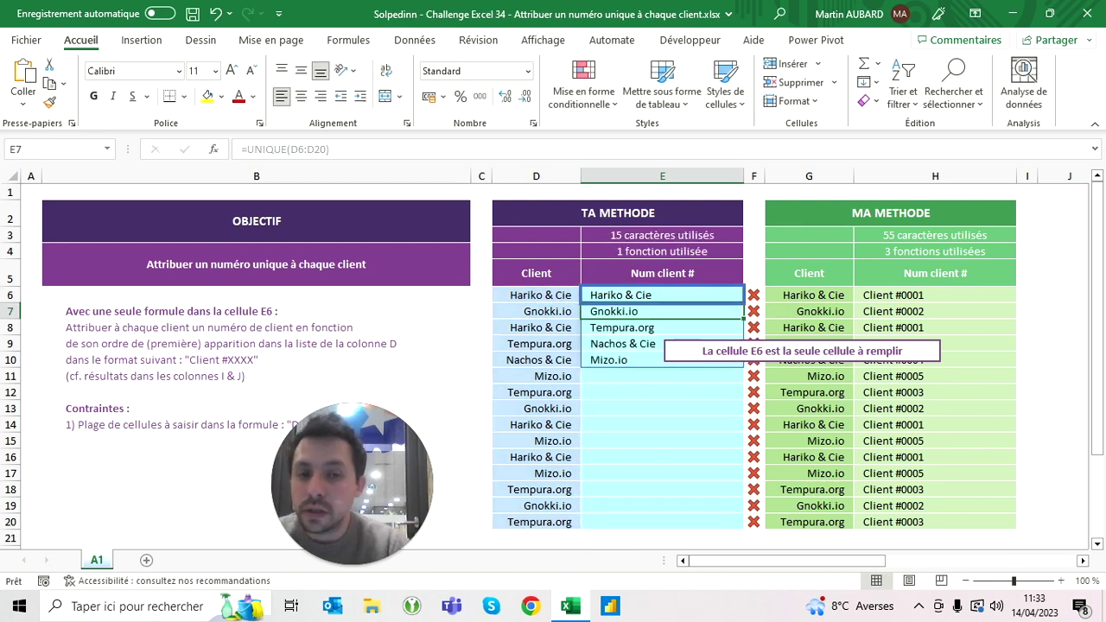
- Compare the five spilled names in E6:E10 against the clients in column D
left_click(662, 295)
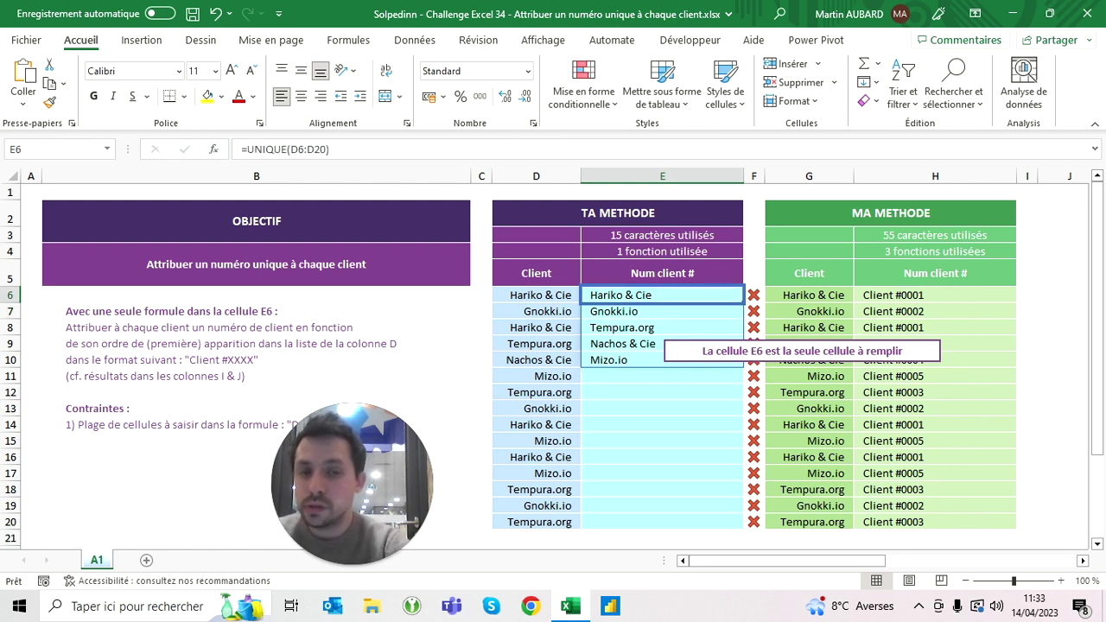
key("Down")
key("Down")
key("Down")
key("Down")
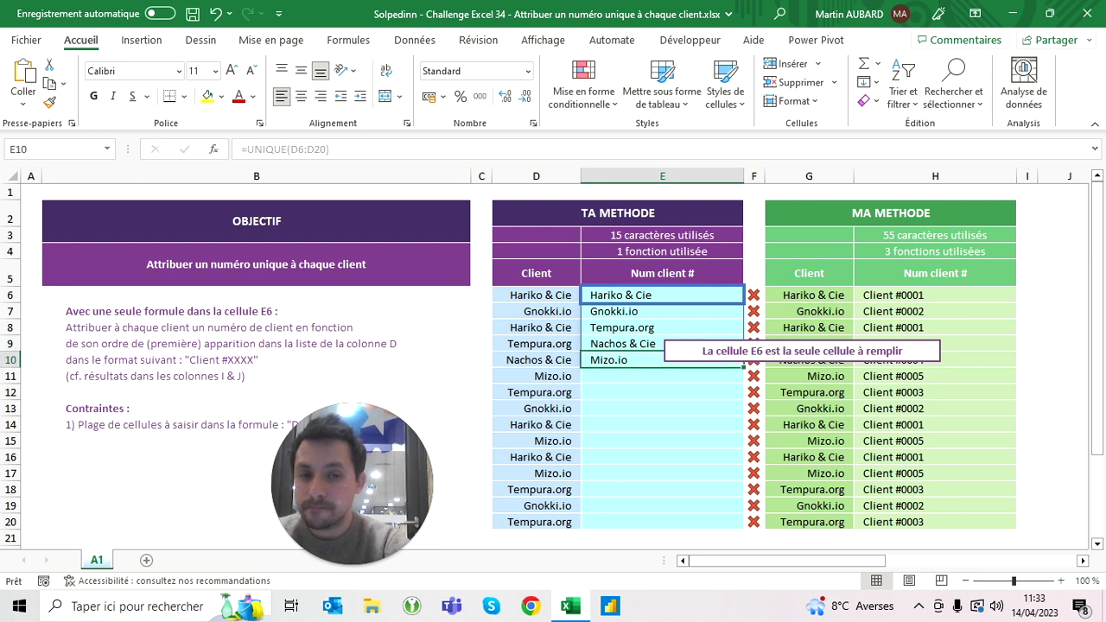
key("Up")
key("Up")
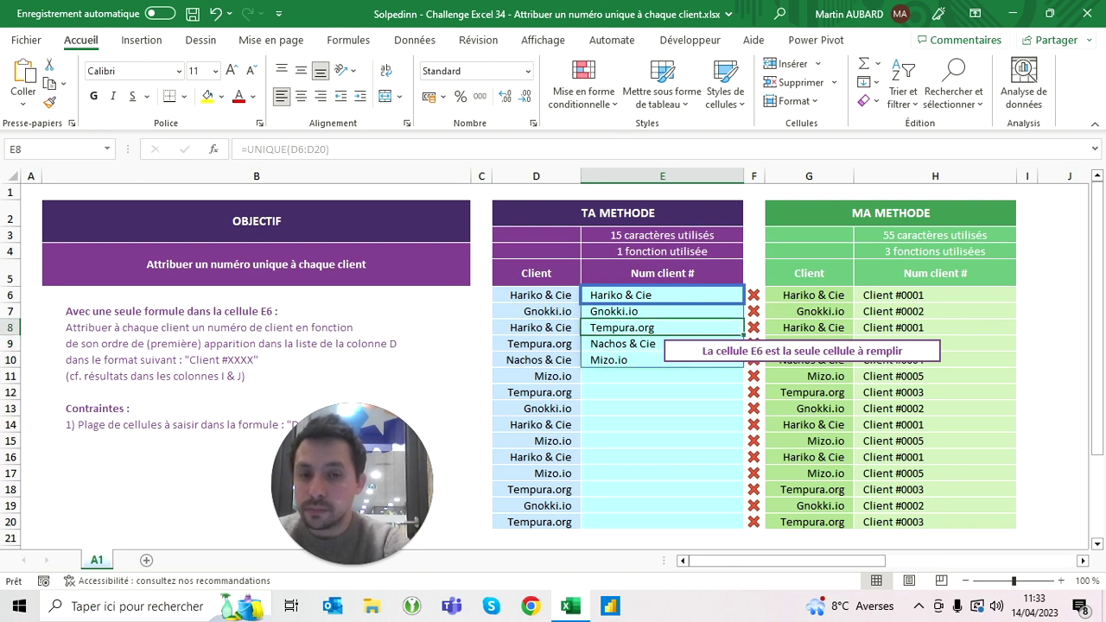
key("Left")
key("Down")
key("Up")
key("Right")
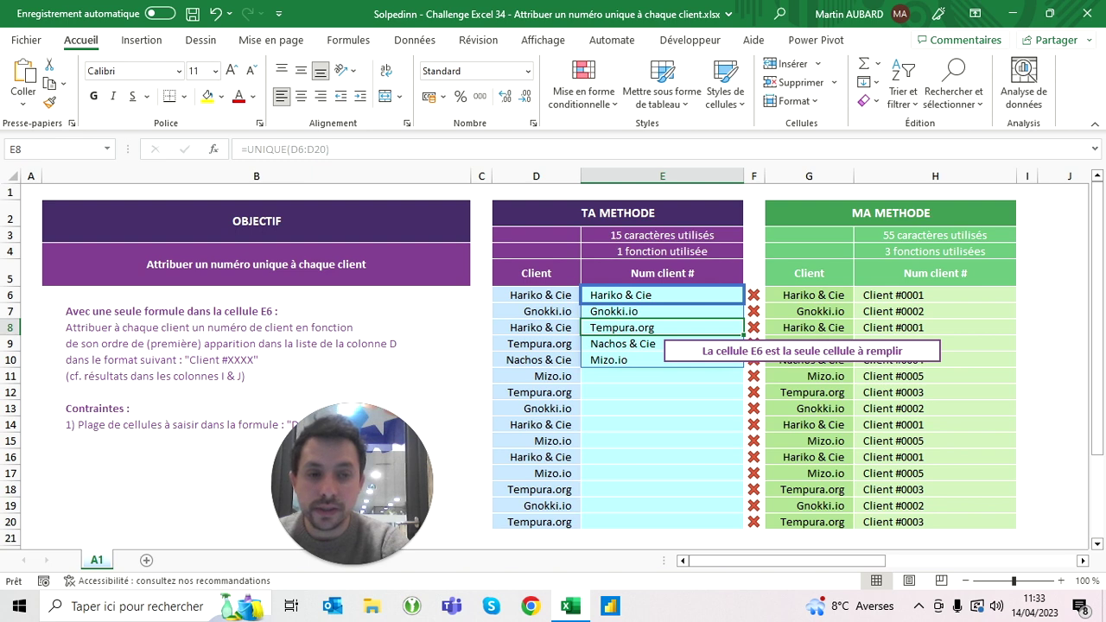
left_click(802, 345)
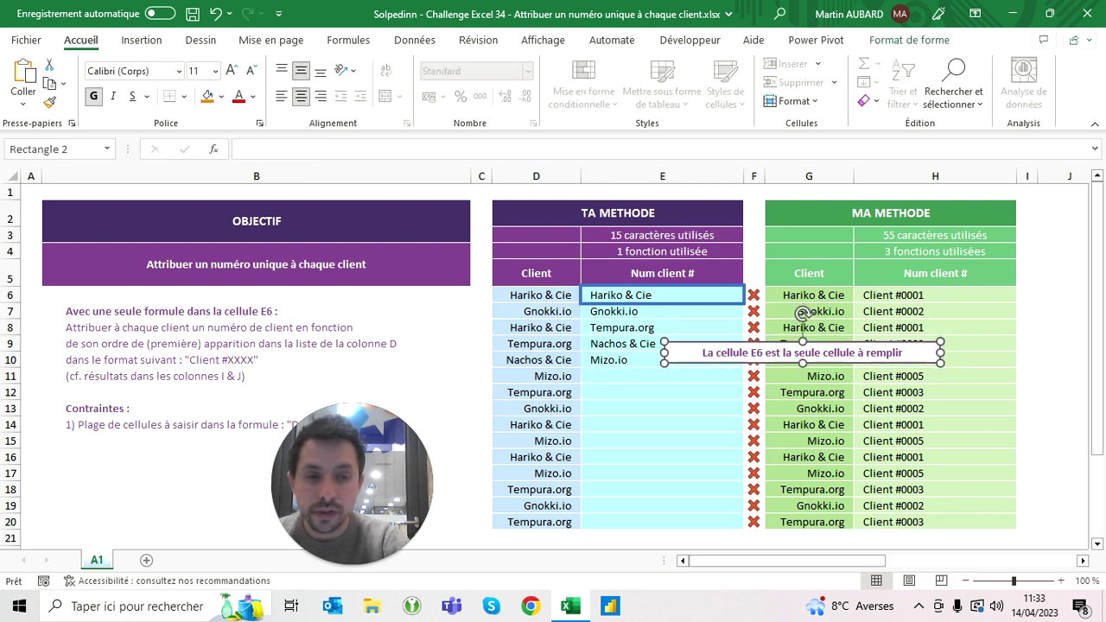
- Drag the instruction note down to rows 11–12 so rows 9–10 show in both tables
left_click_drag(803, 313, 803, 348)
left_click(916, 343)
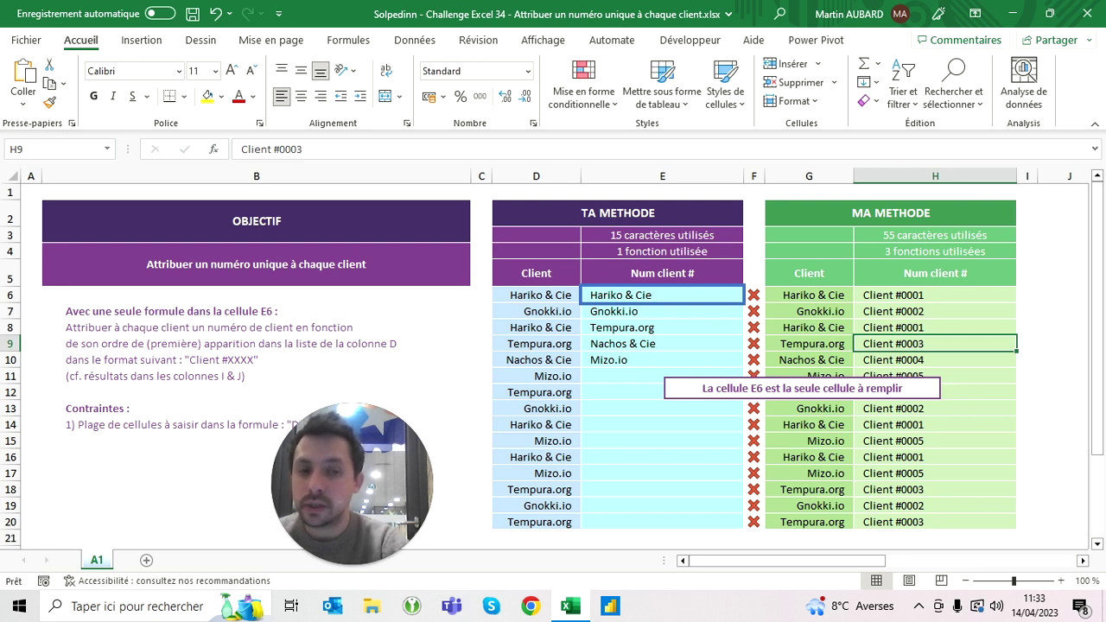
left_click(535, 360)
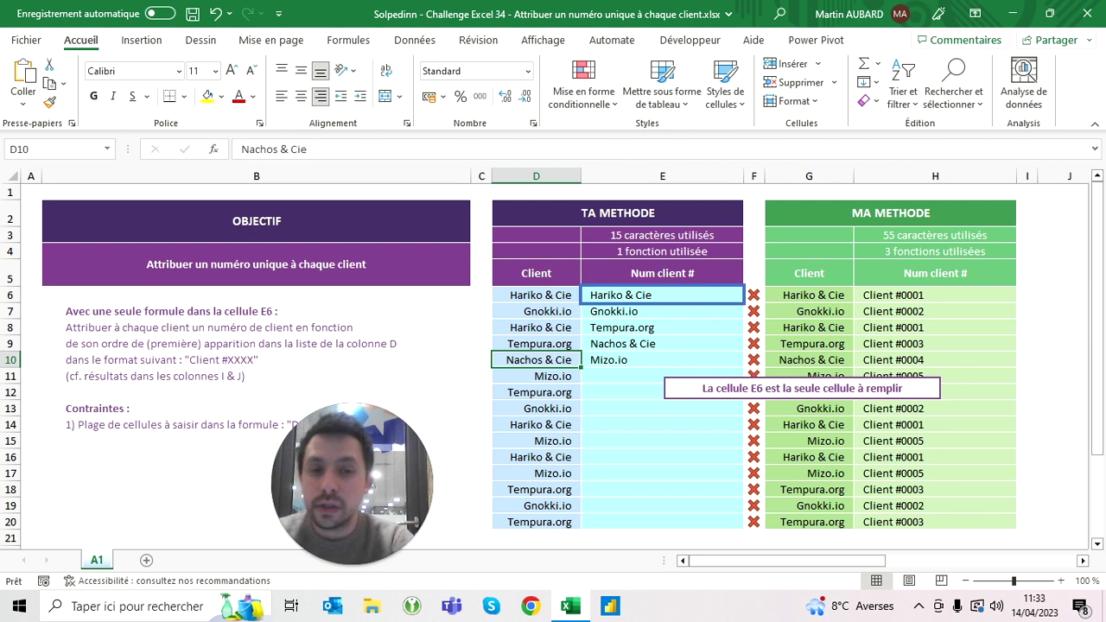
left_click(662, 295)
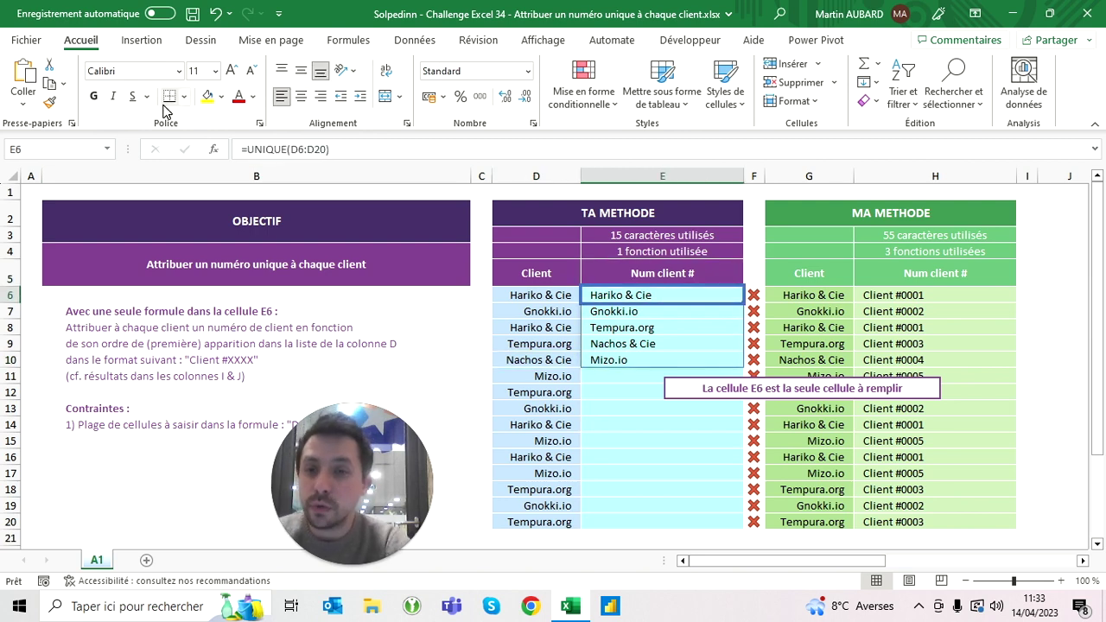
left_click(247, 149)
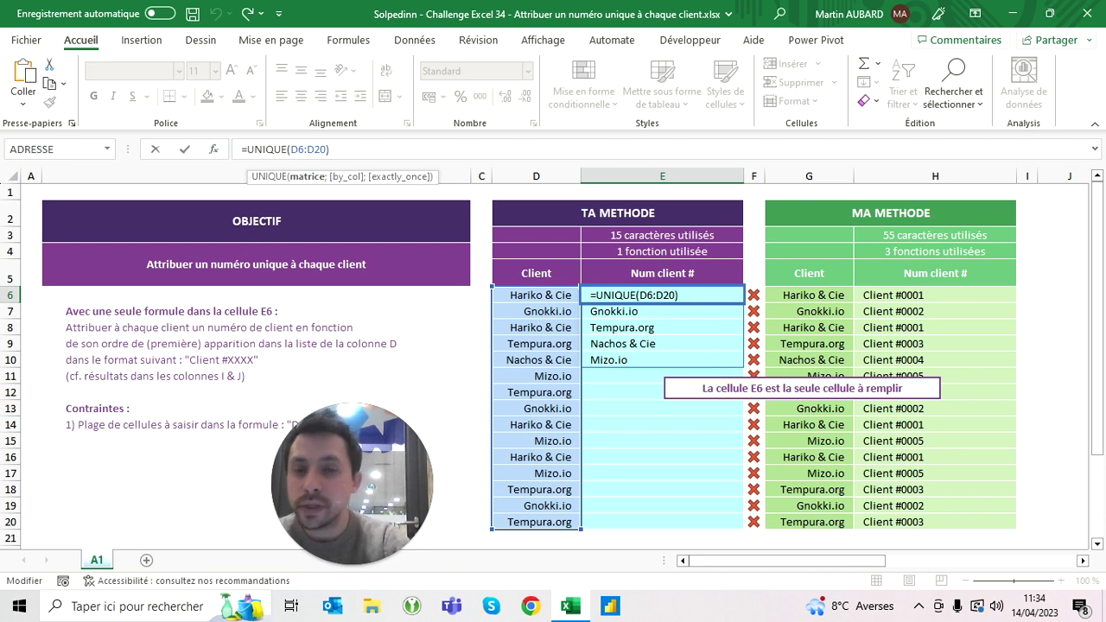
- Rewrite E6 as =EQUIV(D6:D20;UNIQUE(D6:D20);0) so each row spills its client number 1–5
key("ctrl+Return")
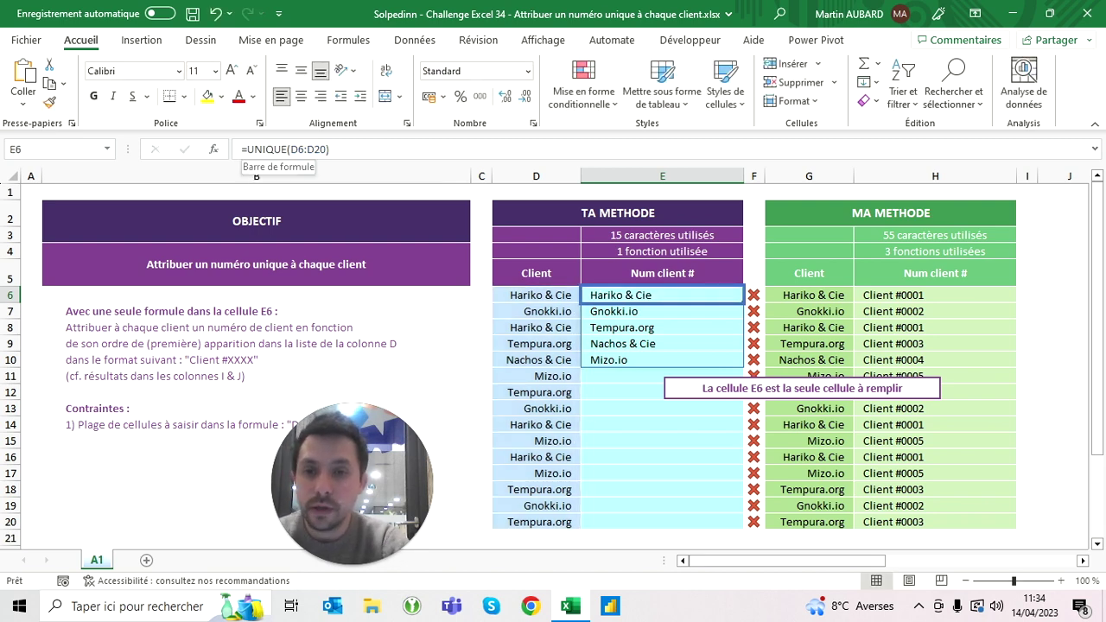
left_click(246, 150)
type("equiv")
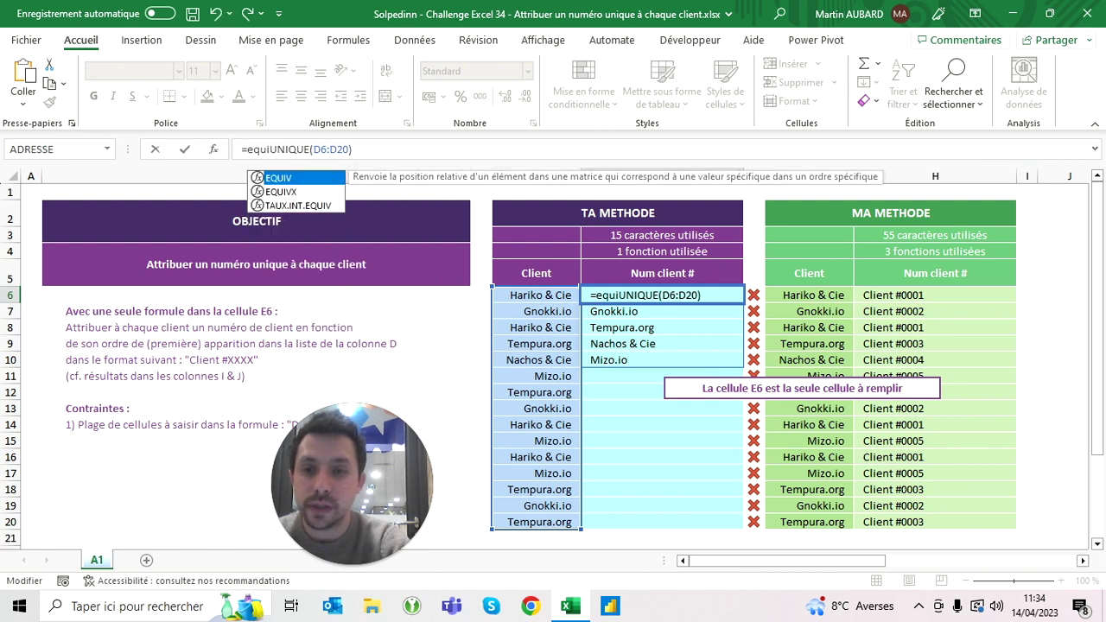
type("(")
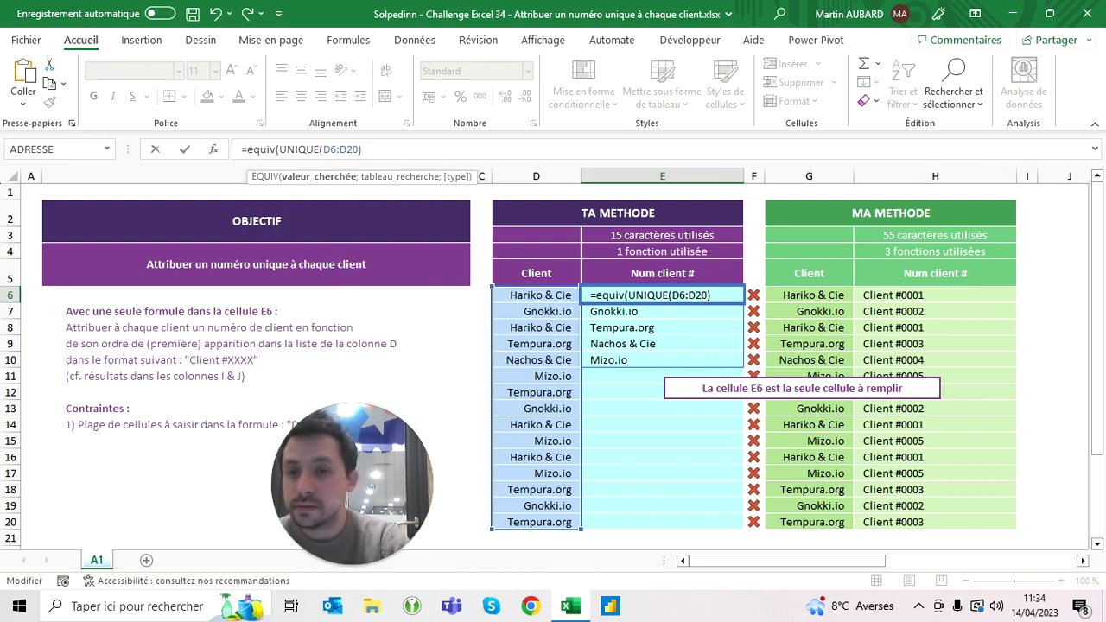
left_click_drag(536, 294, 536, 522)
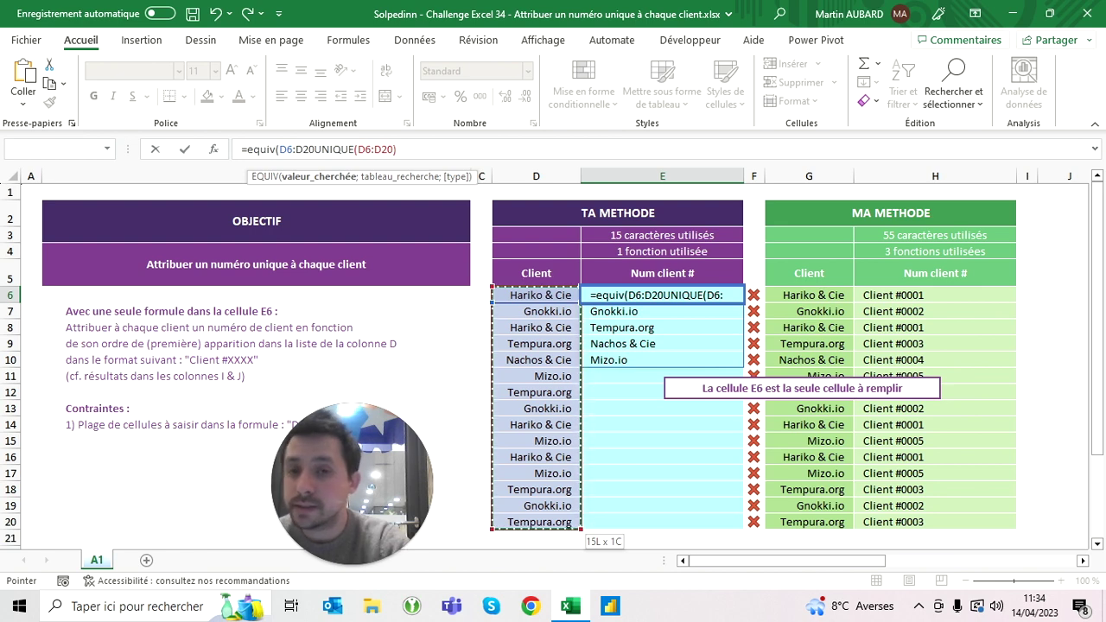
type(",")
key("BackSpace")
type(";")
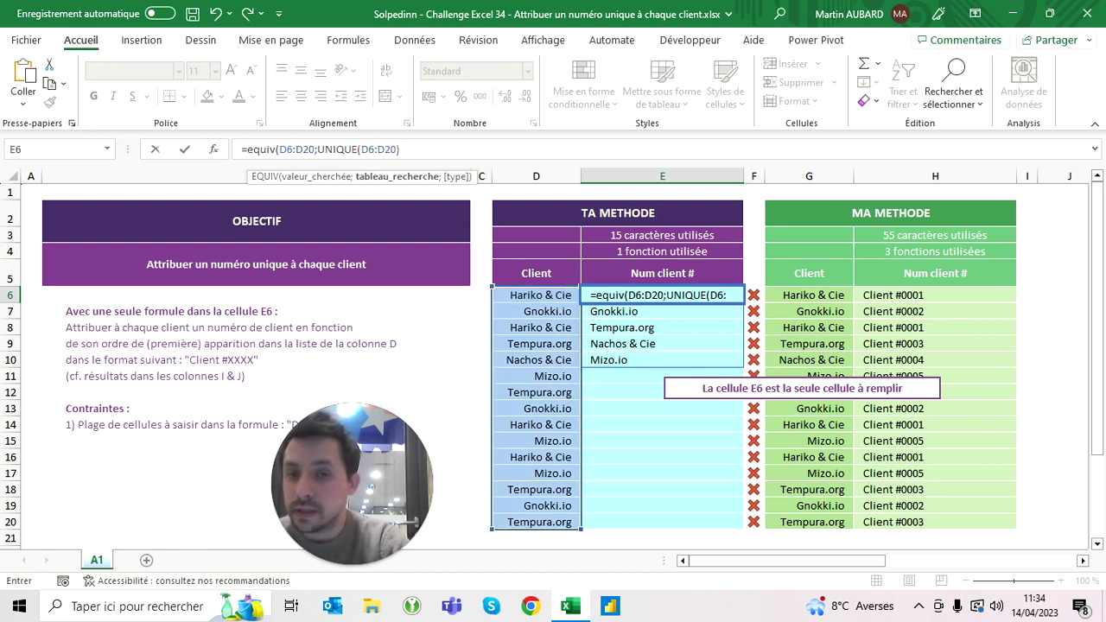
left_click(400, 148)
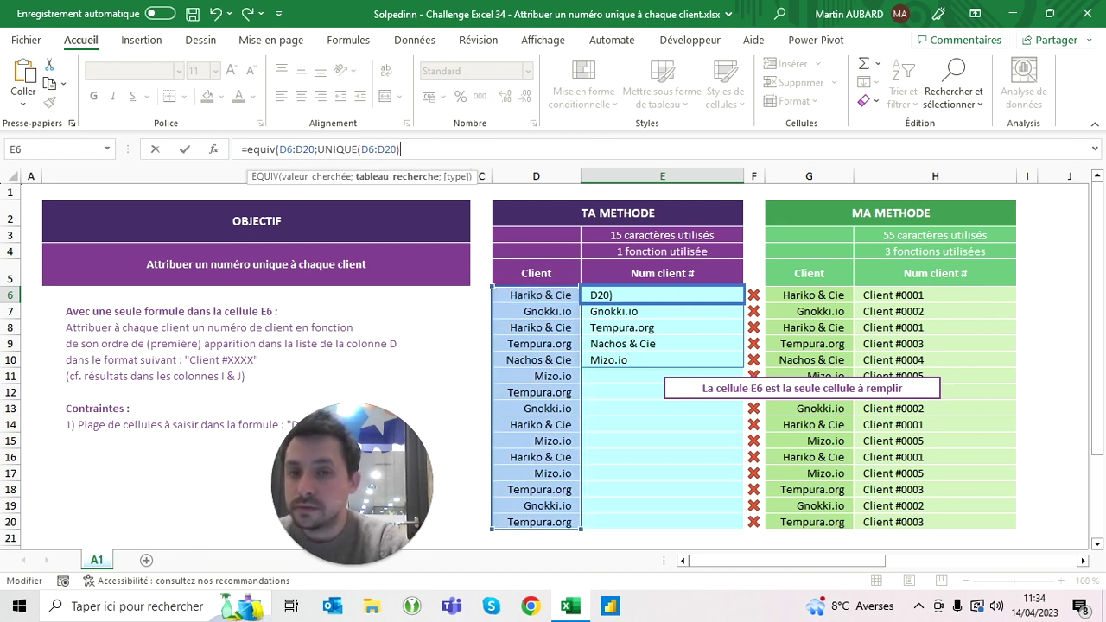
type(";0")
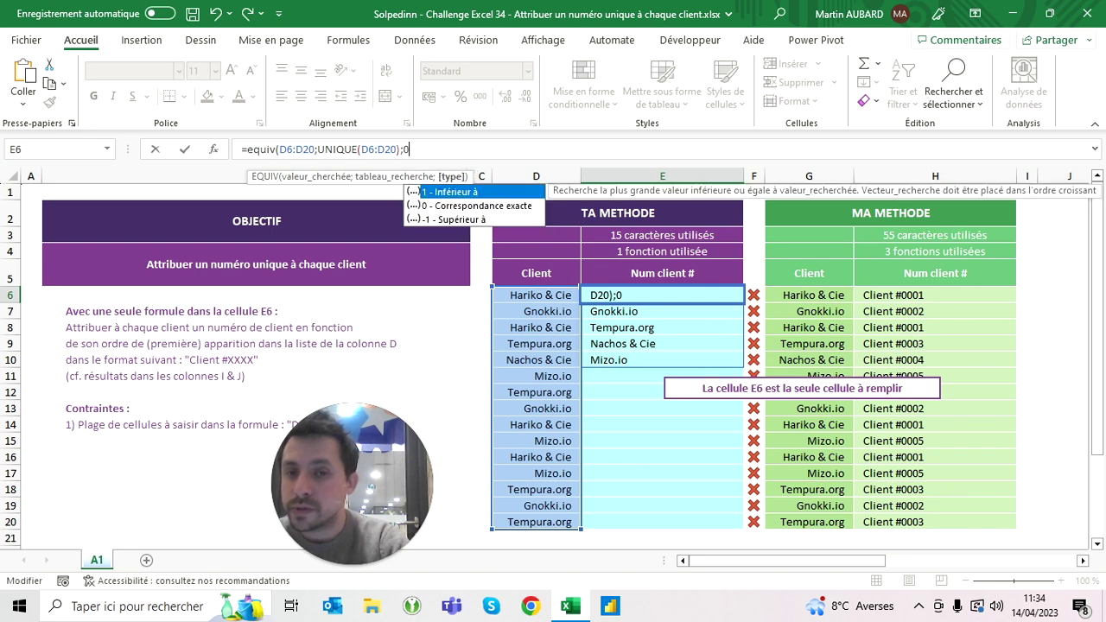
type(")")
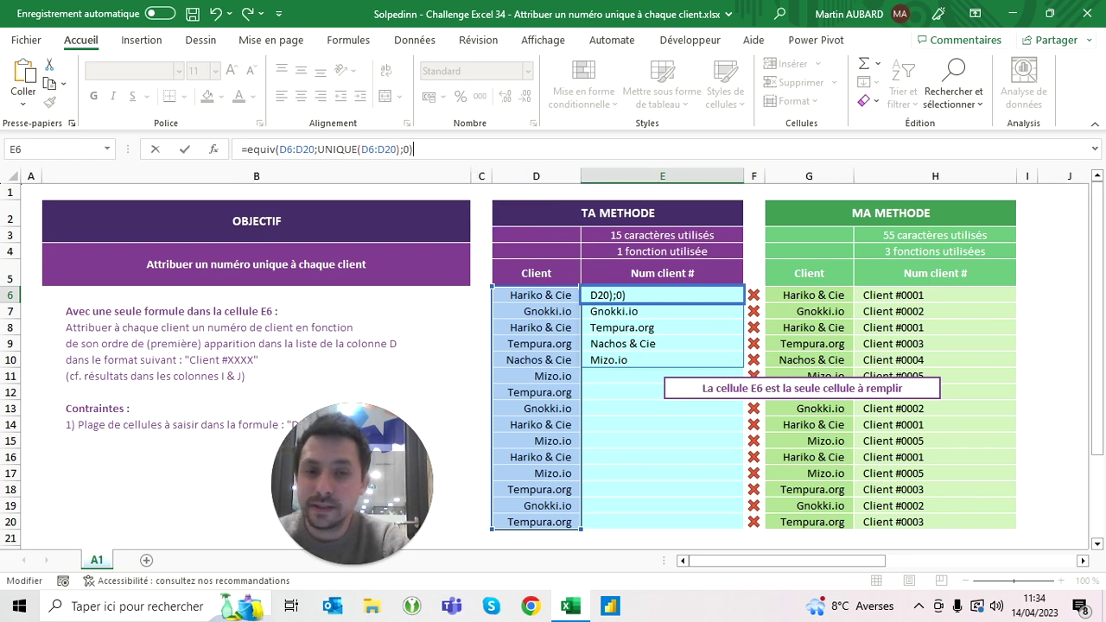
key("Return")
key("Up")
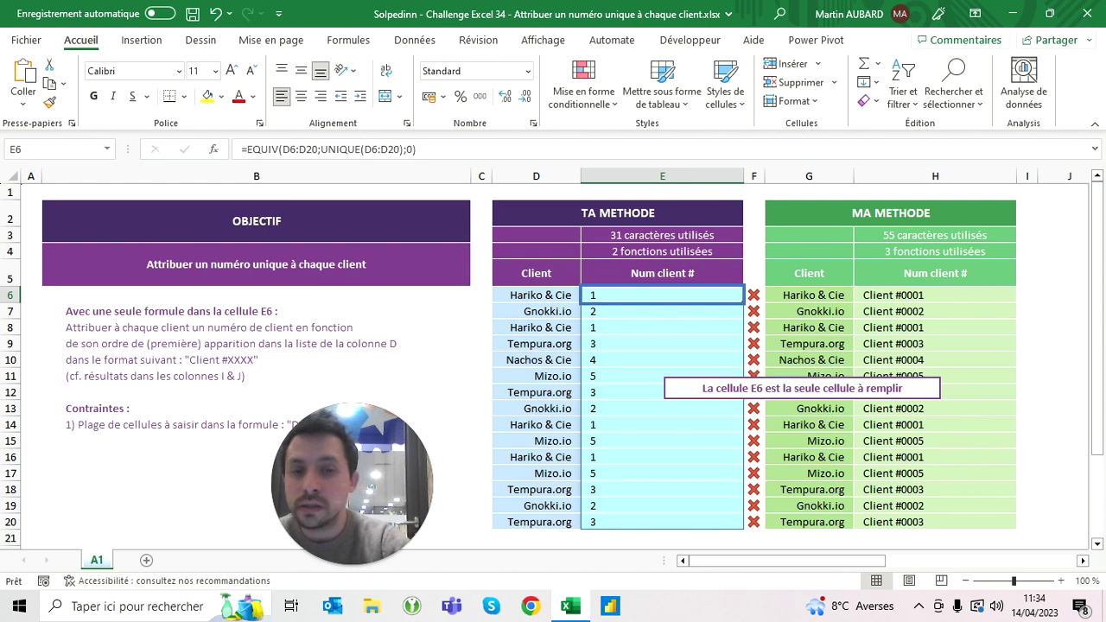
key("Down")
key("Down")
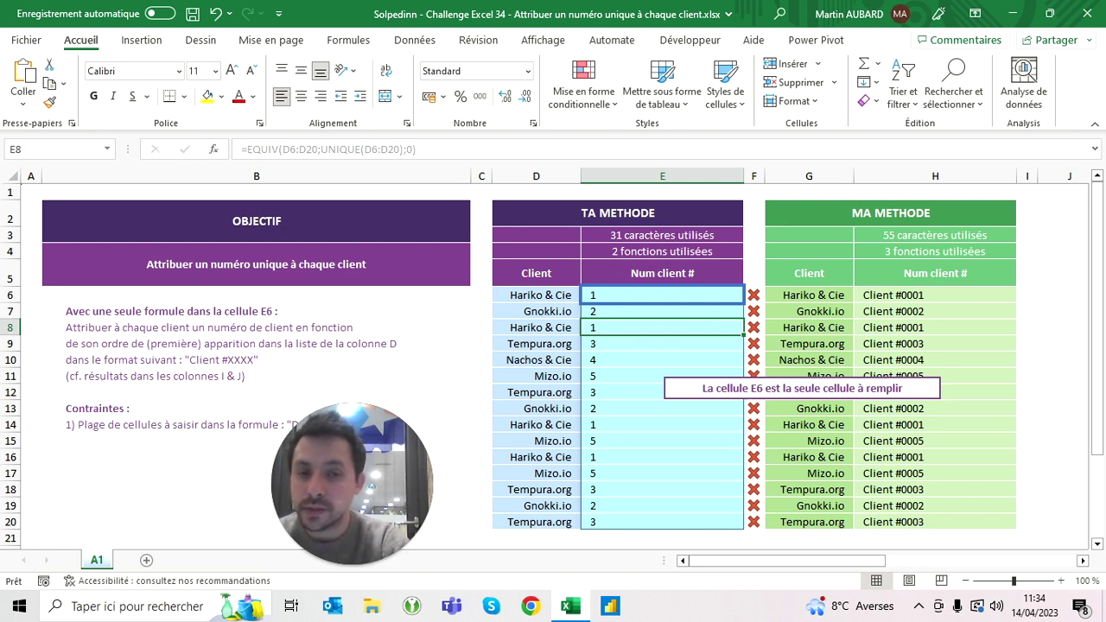
- Test by entering abc in D13, see it numbered 6, then undo back to the UNIQUE formula
left_click(662, 376)
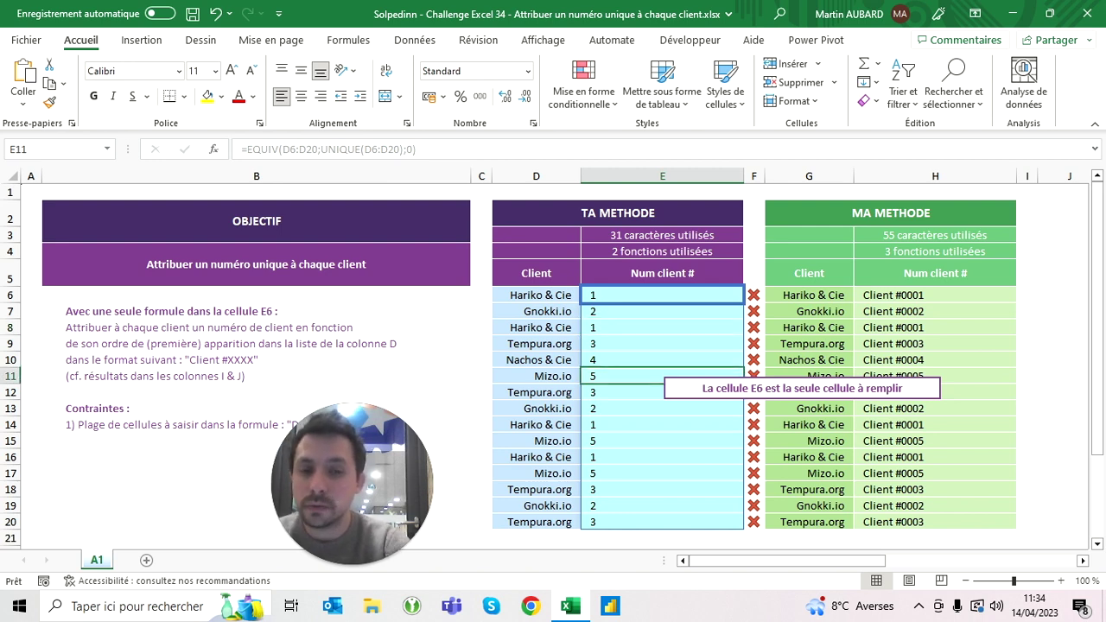
left_click(535, 407)
type("abc")
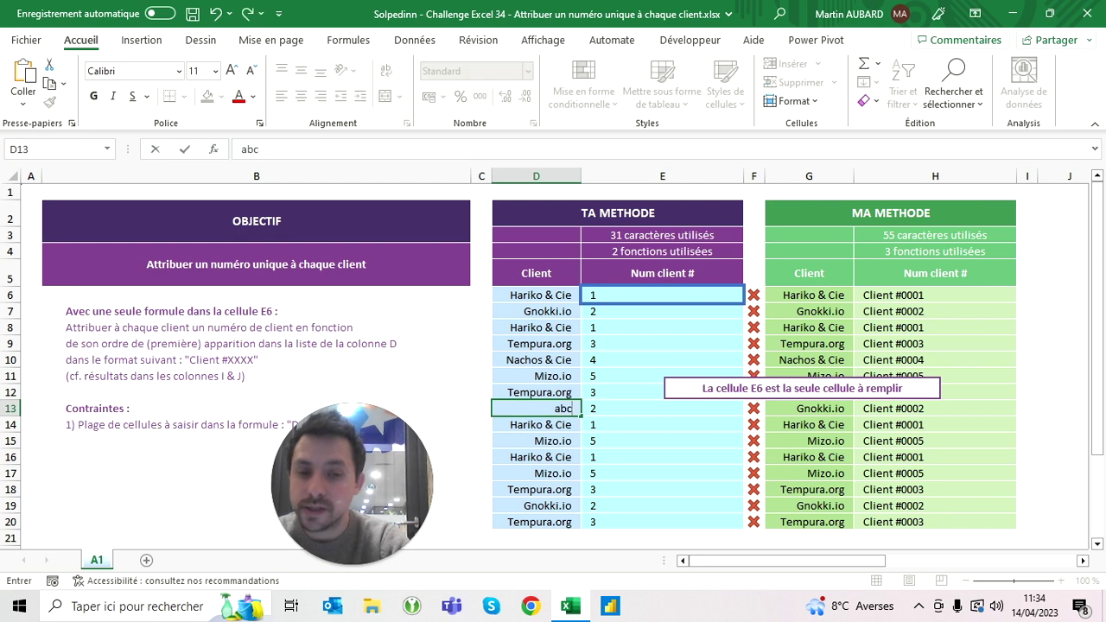
key("Return")
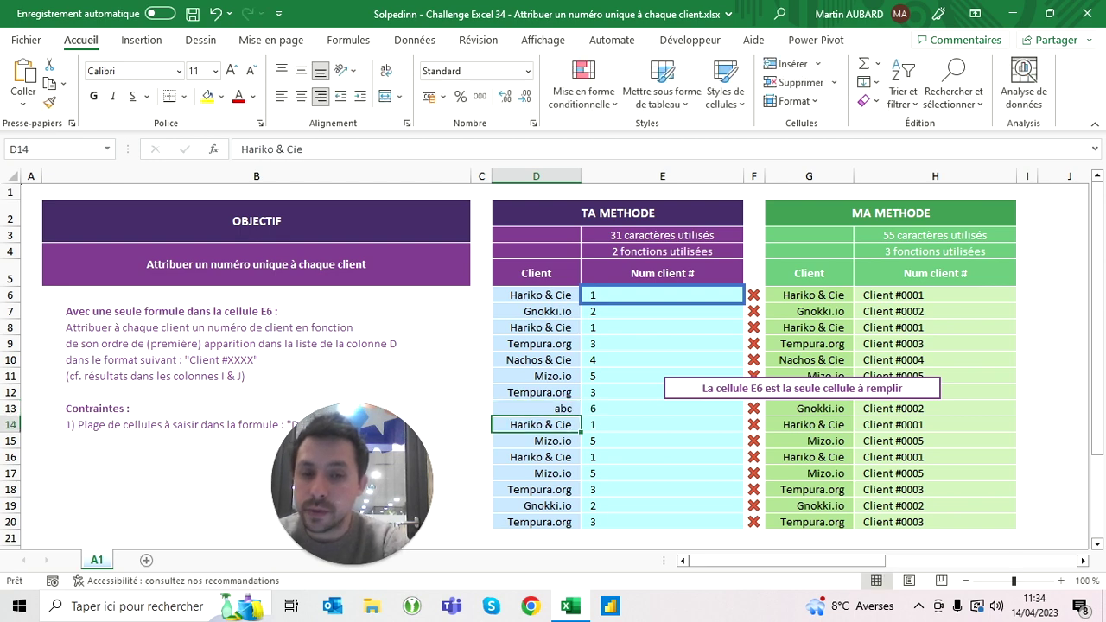
key("Up")
key("Right")
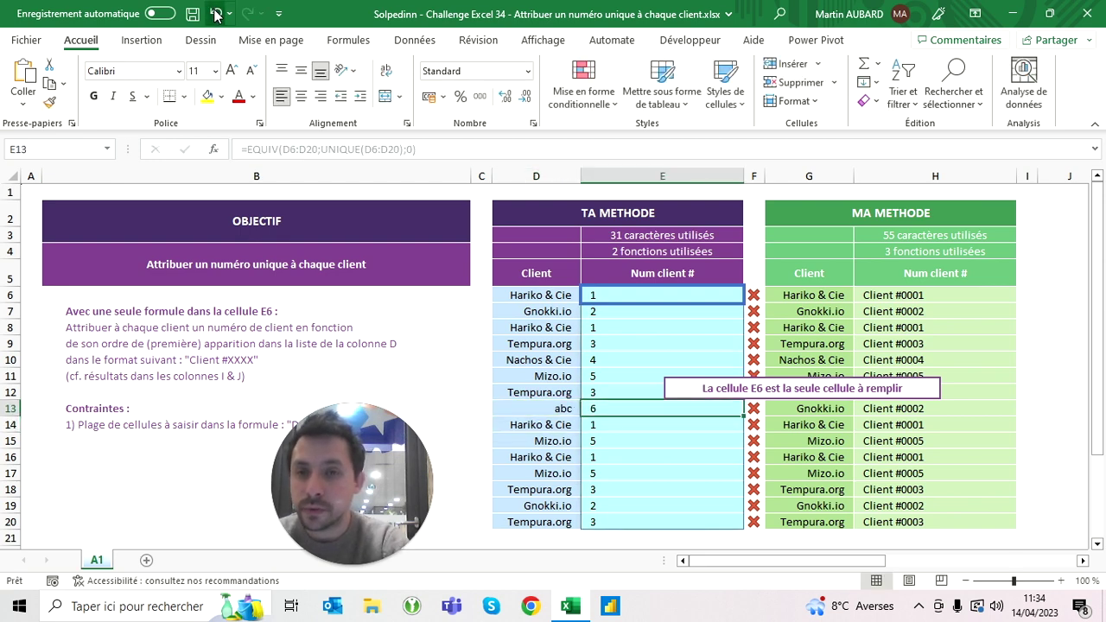
left_click(215, 13)
left_click(215, 13)
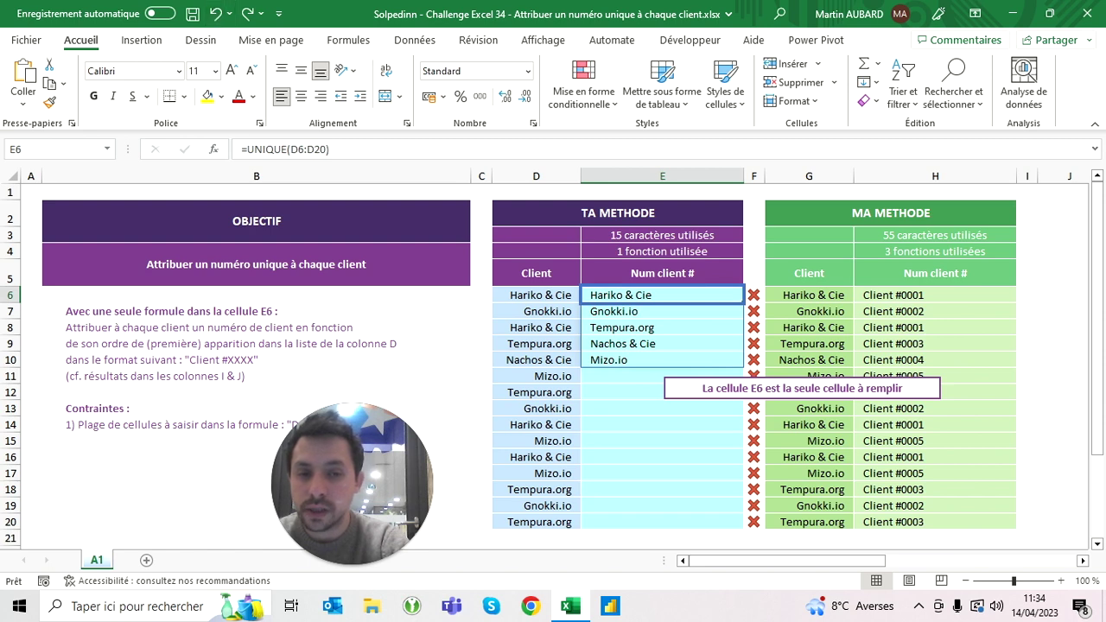
- Enter abc in D13 again to check the unique list, then undo to restore Gnokki.io and select E6
left_click(536, 408)
type("abc")
key("Return")
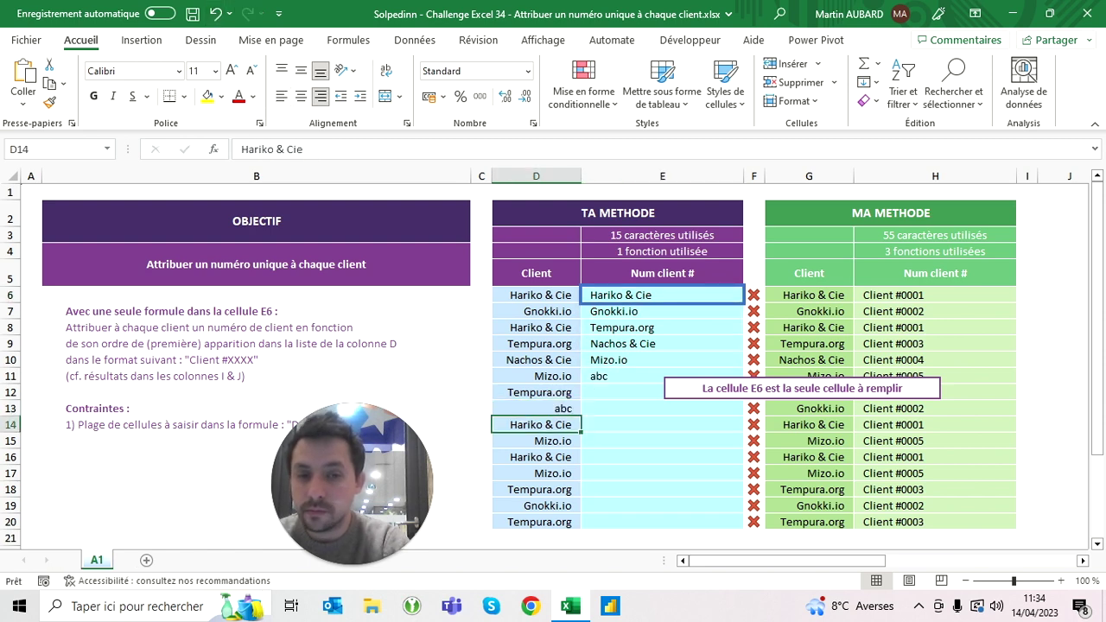
left_click(662, 375)
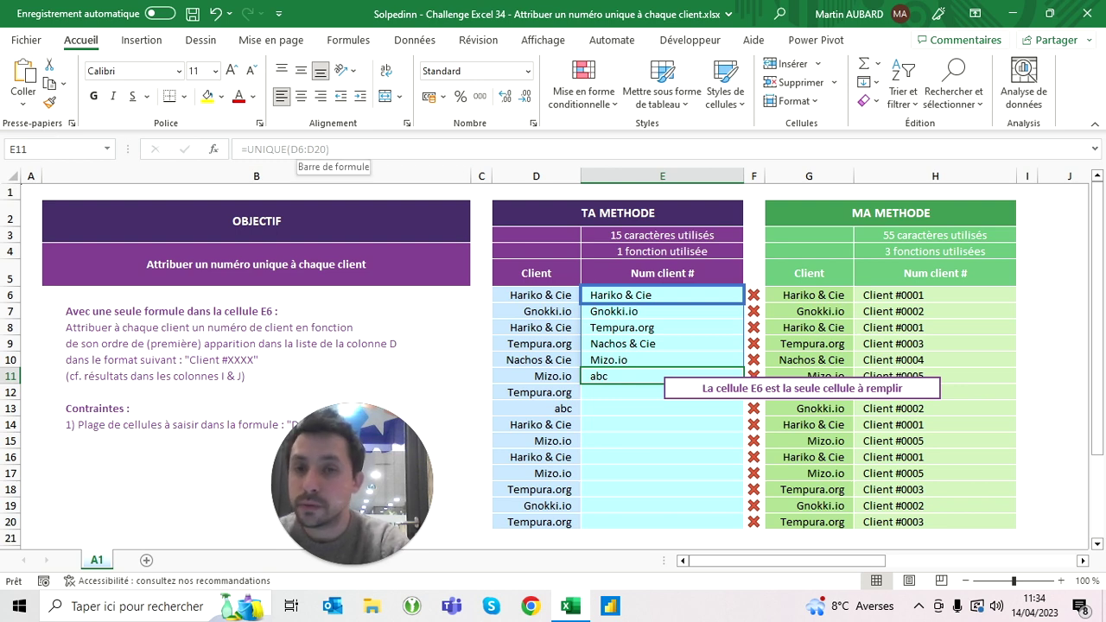
left_click(216, 13)
left_click(215, 13)
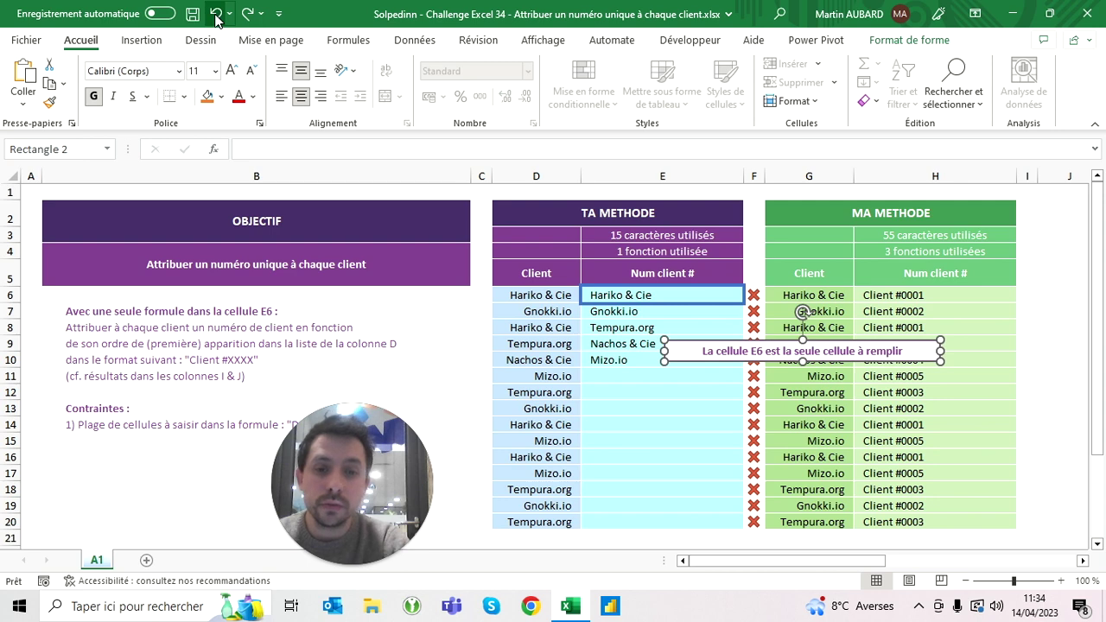
key("Escape")
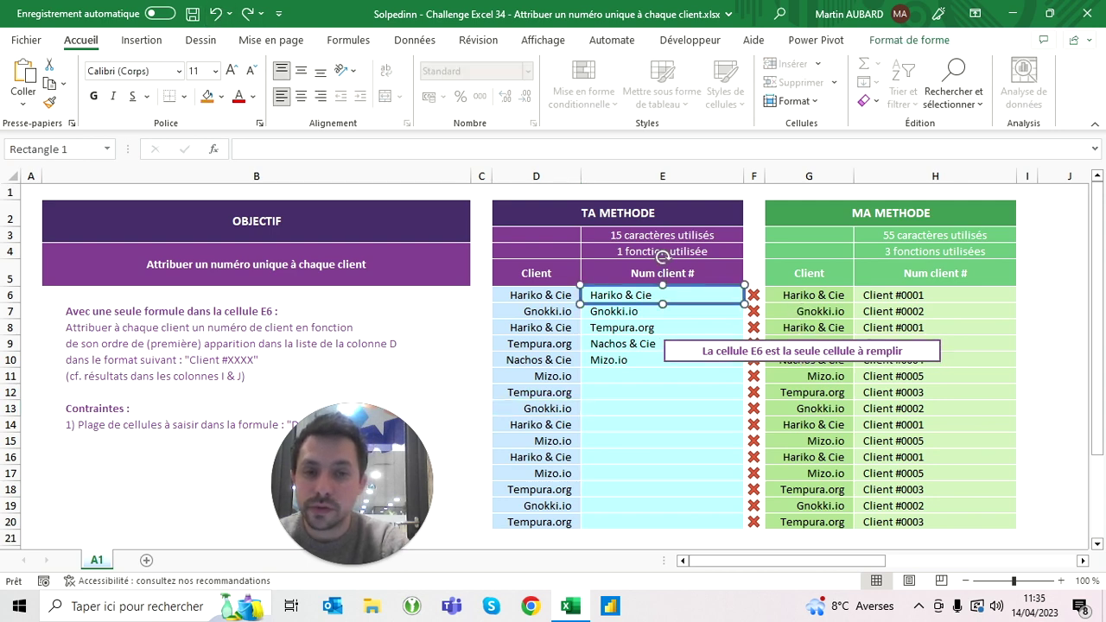
left_click(662, 294)
- Change E6 back to =EQUIV(D6:D20;UNIQUE(D6:D20);0), spilling numbers 1–5 down E6:E20
left_click(245, 150)
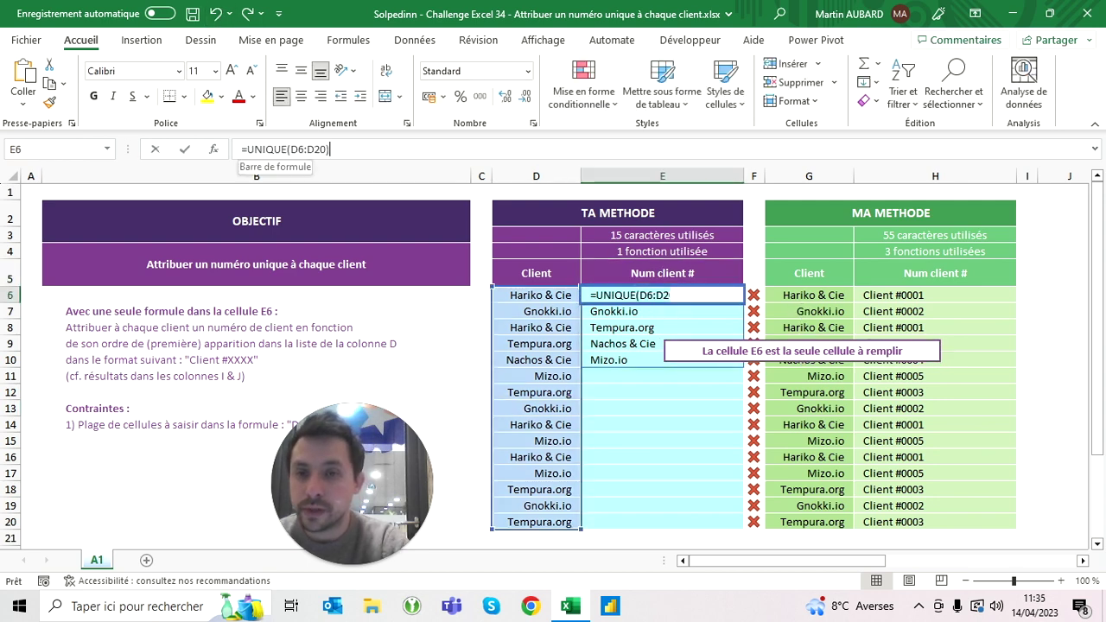
type("equiv(")
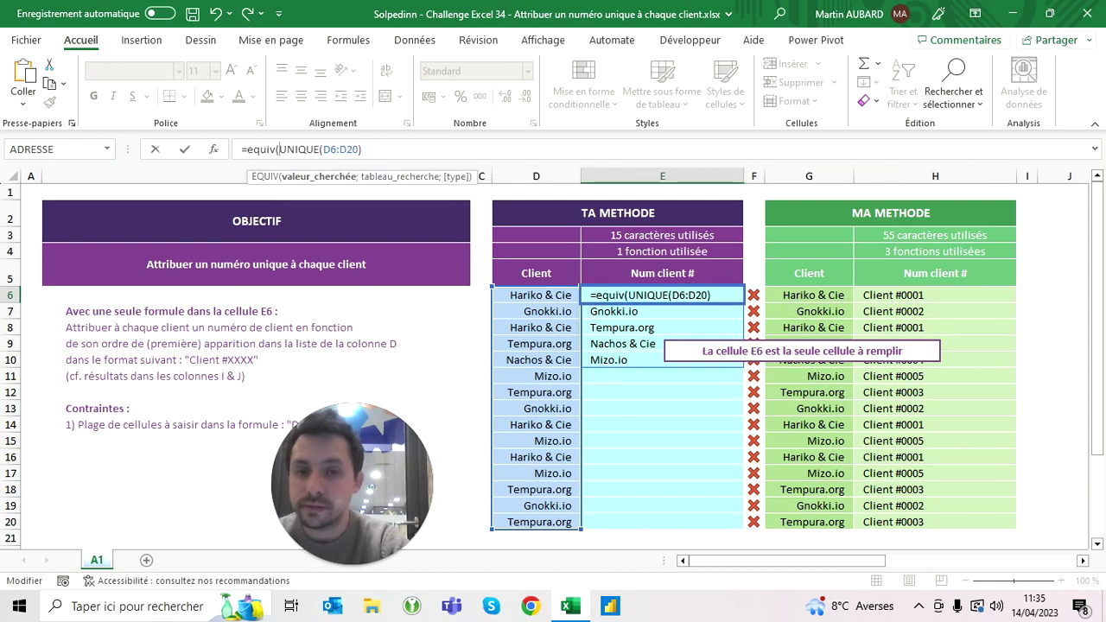
key("ctrl+shift+Down")
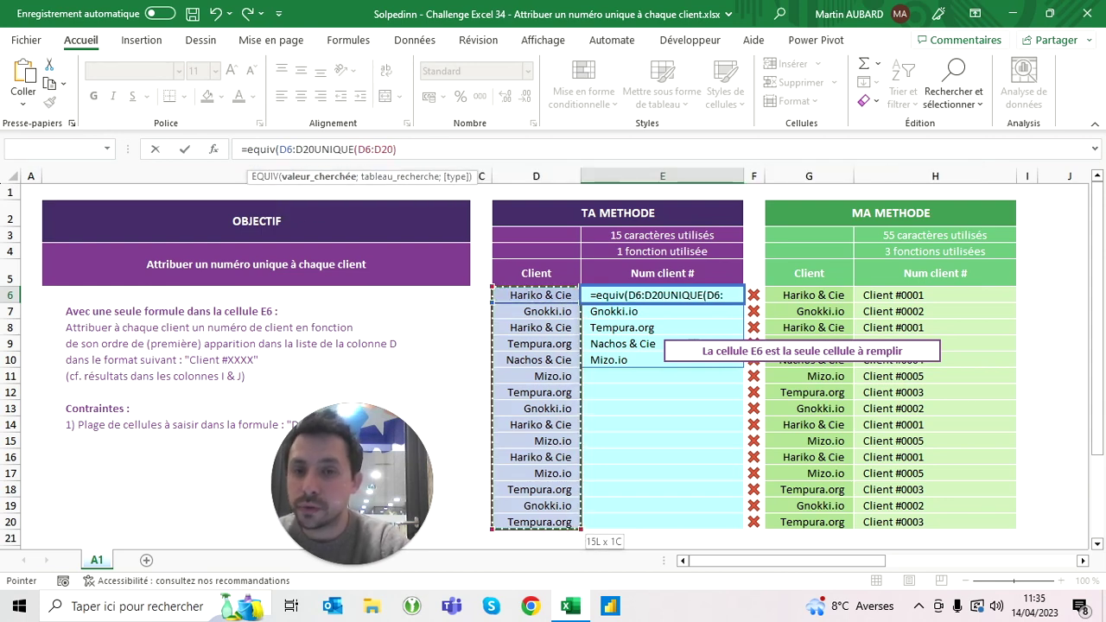
type(";")
left_click(403, 148)
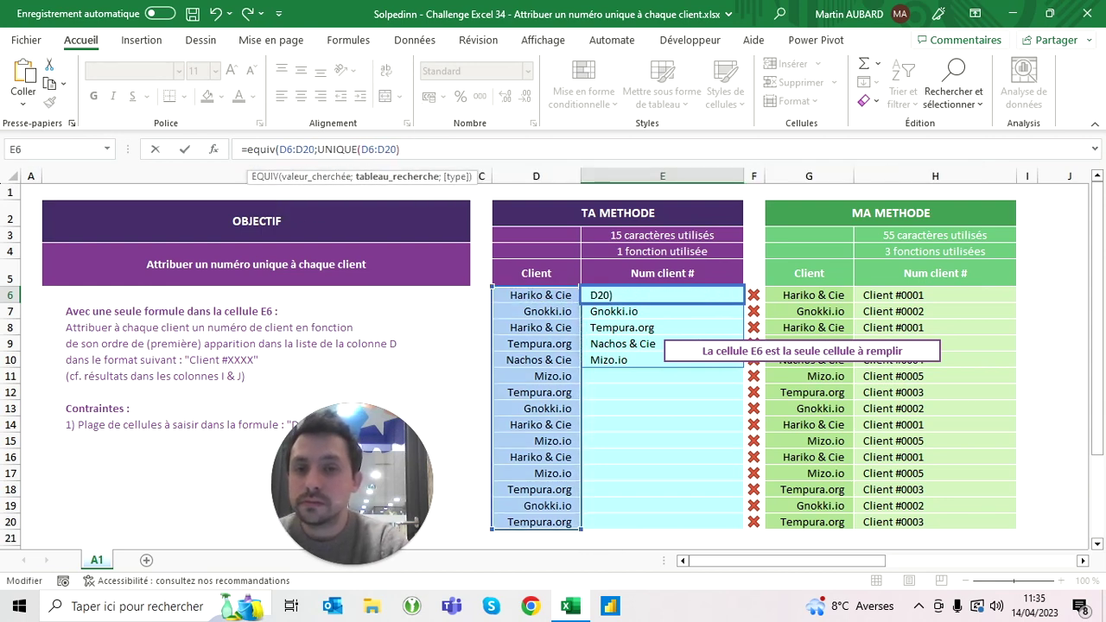
type(";0)")
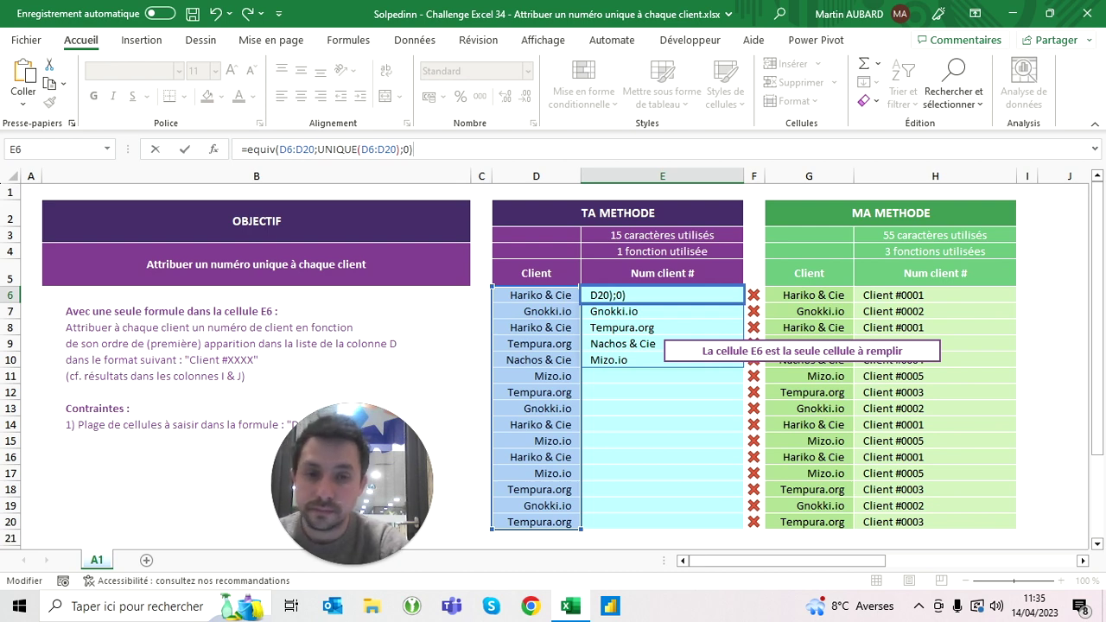
key("ctrl+Return")
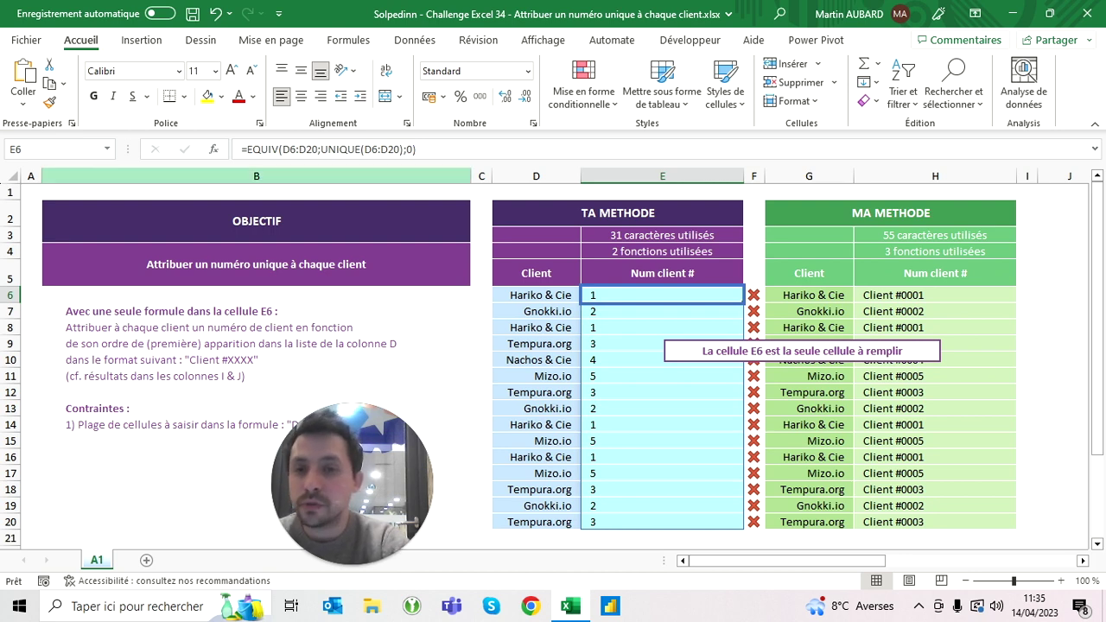
- Insert "Client #"& at the start of E6's formula to show Client #1 to Client #5
key("F2")
type("\"Cl")
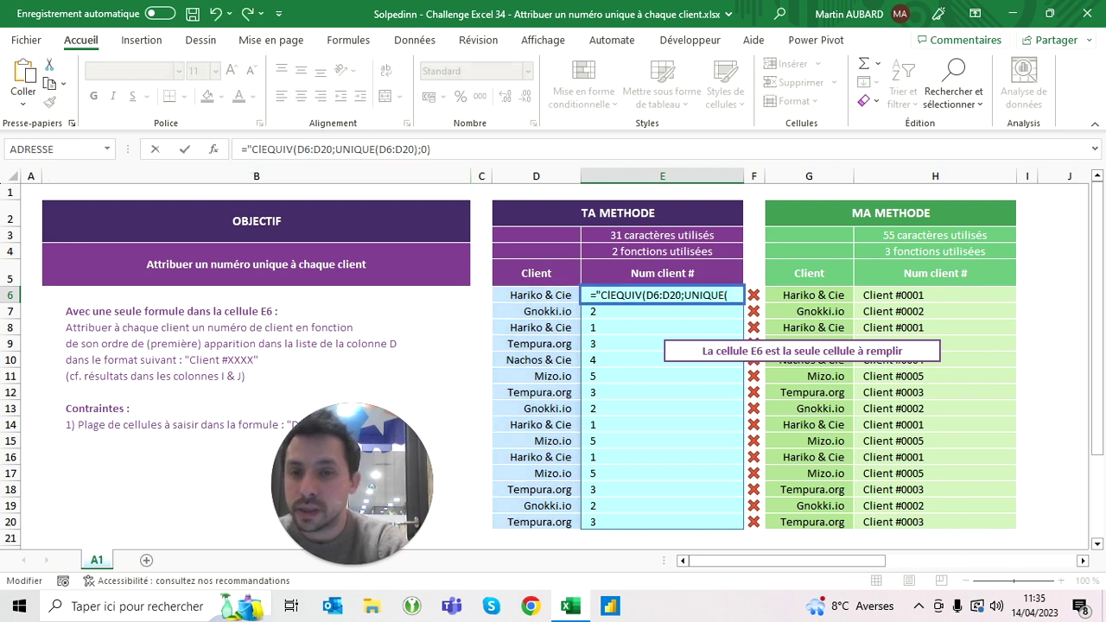
type("ient #")
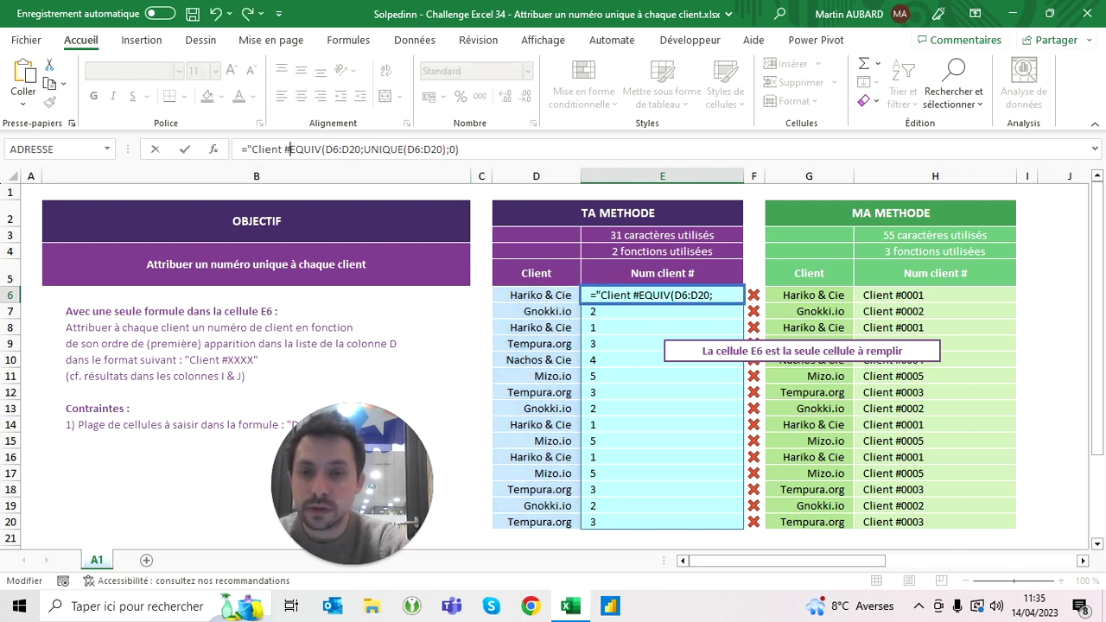
type("\"")
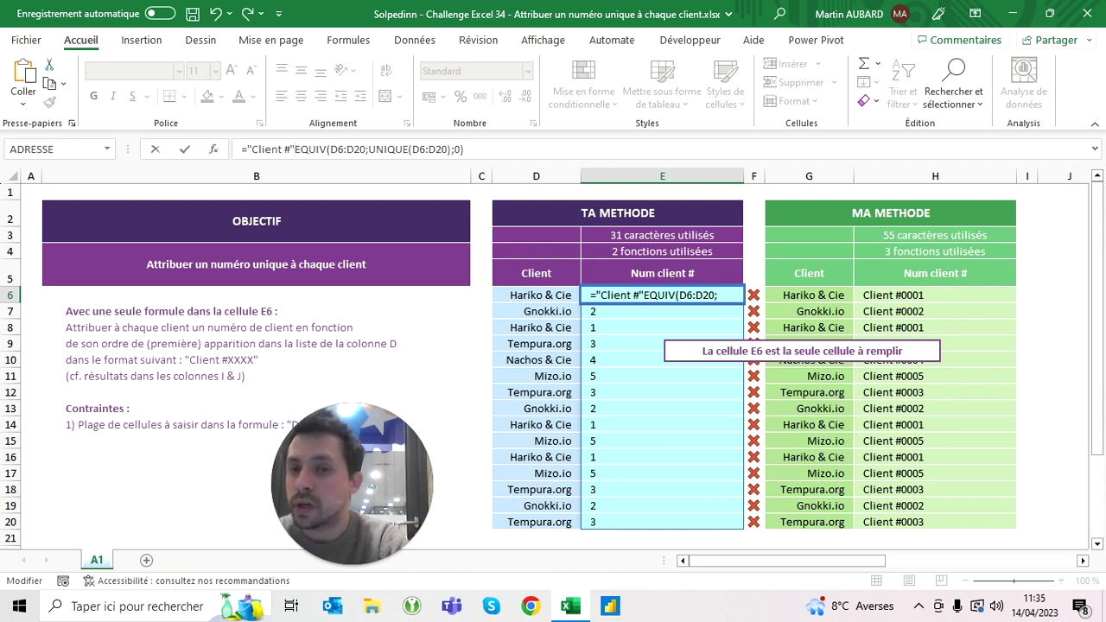
type("&")
key("Return")
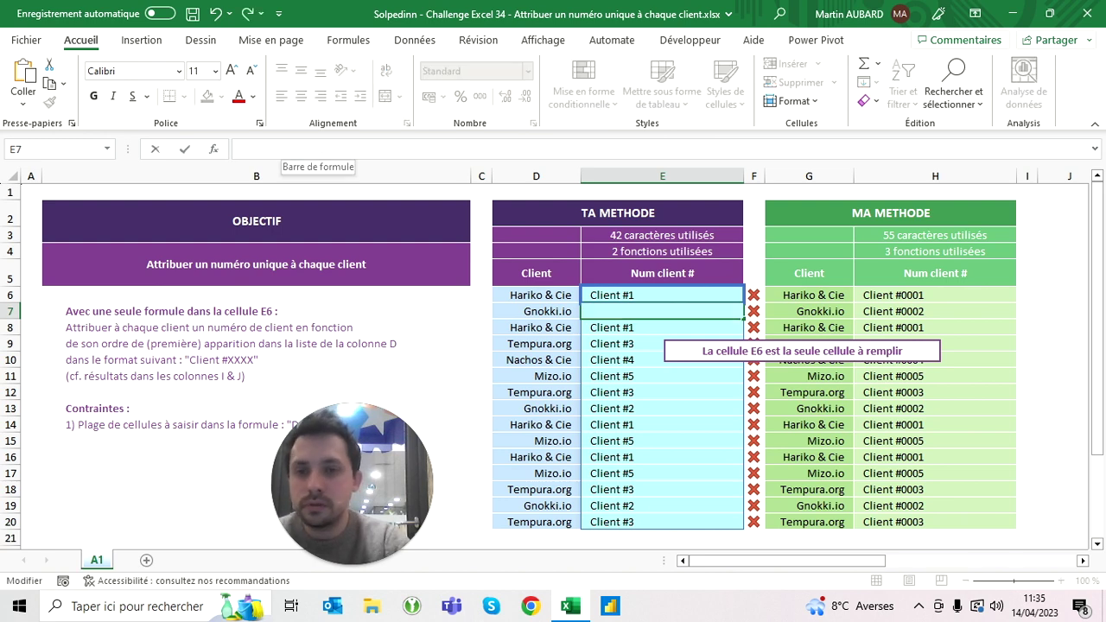
left_click(661, 294)
double_click(646, 294)
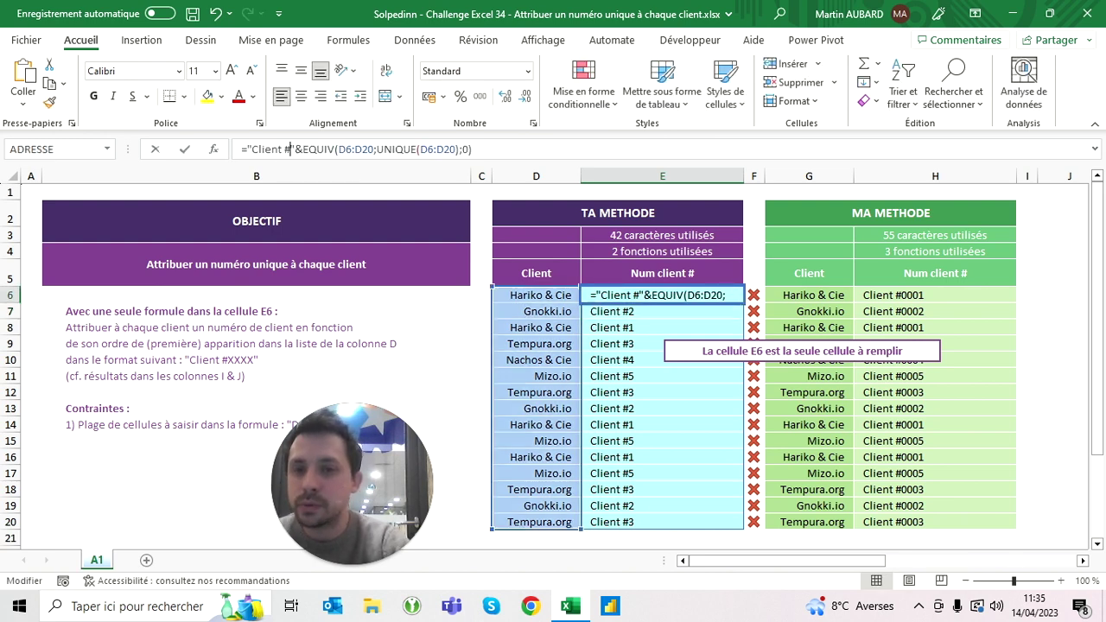
type("000")
key("Return")
left_click(662, 294)
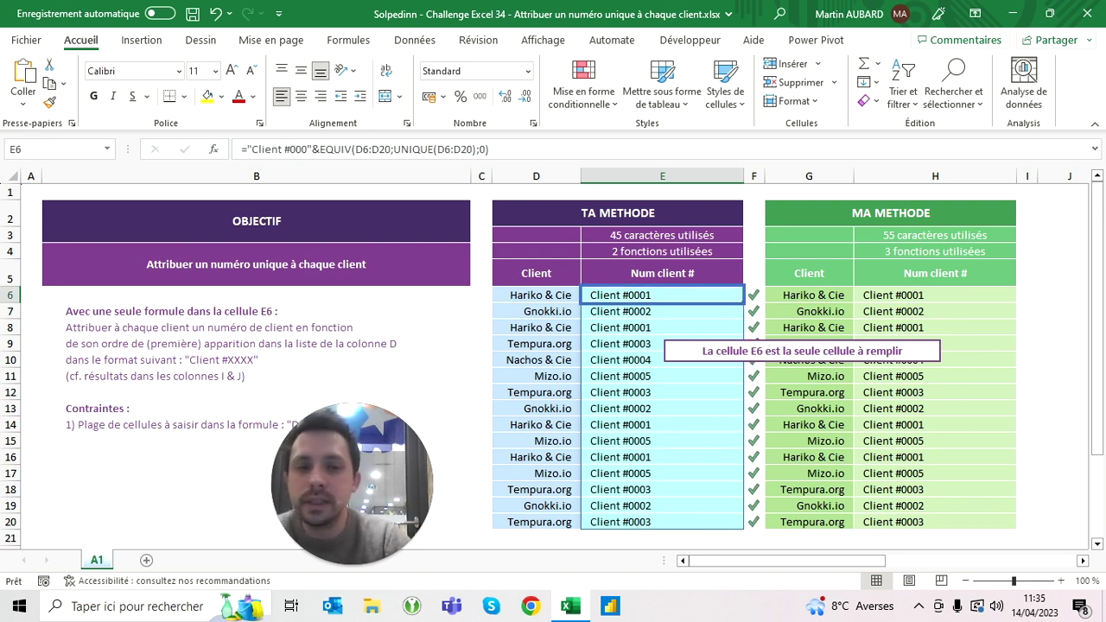
key("F2")
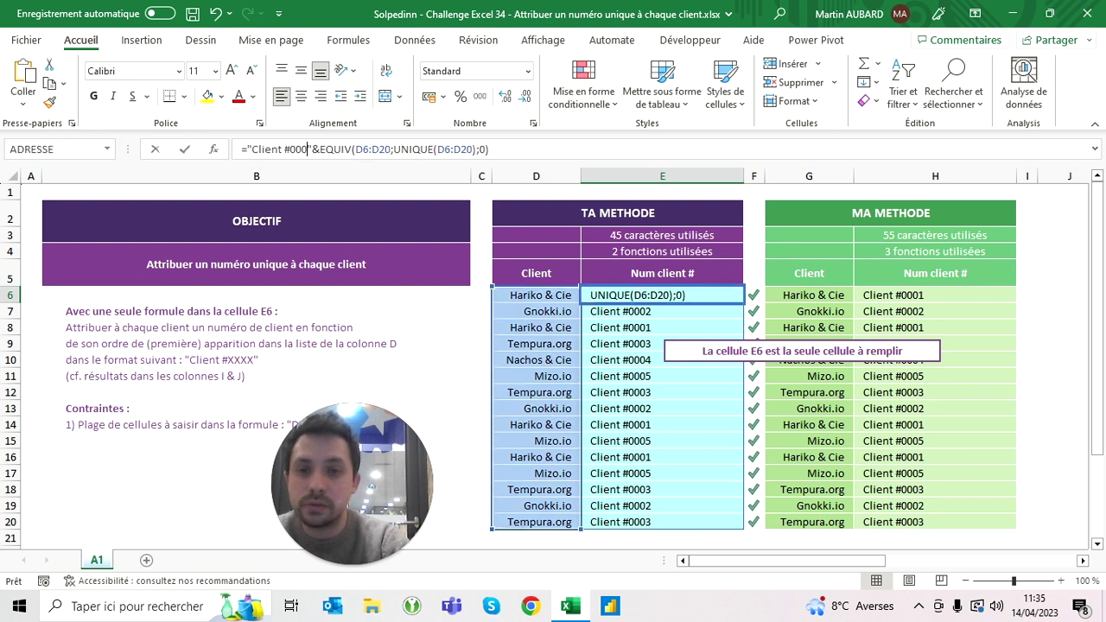
key("Home")
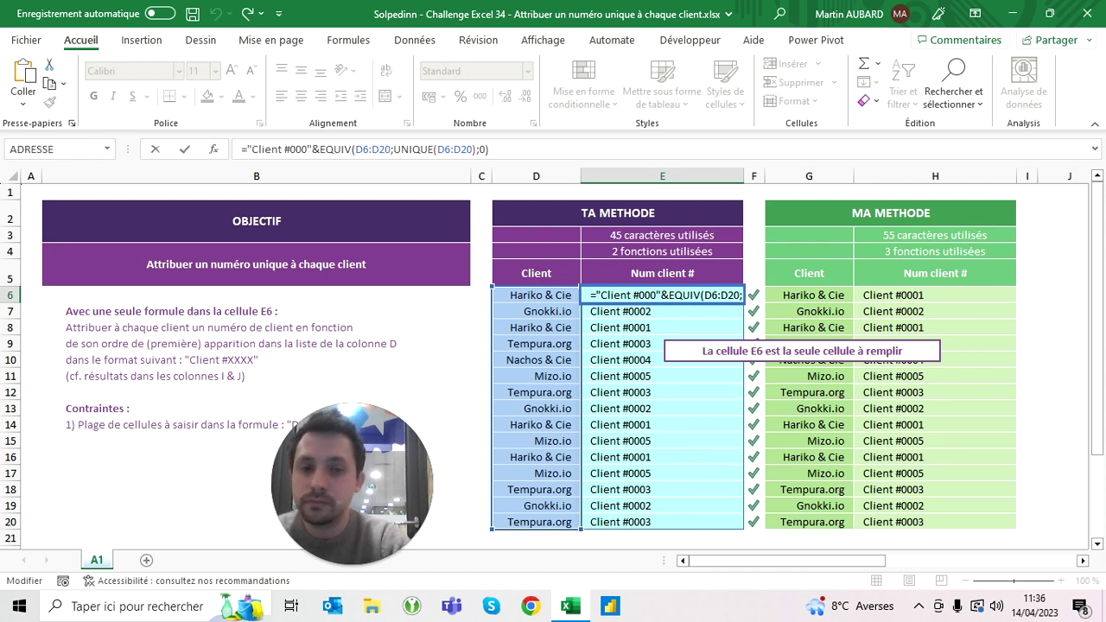
key("ctrl+Return")
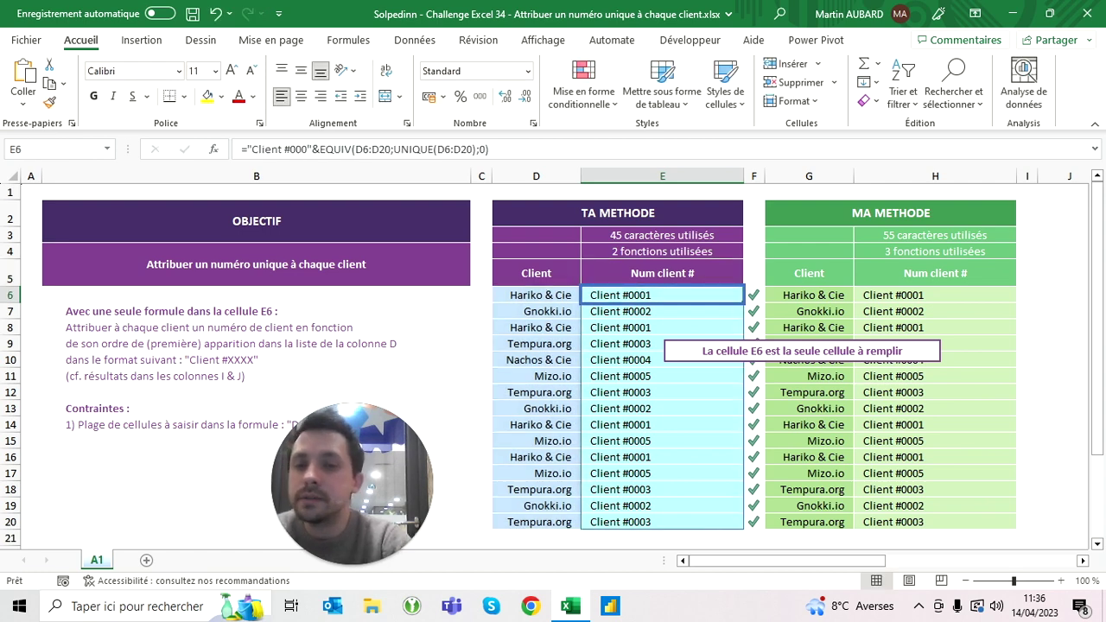
key("F2")
key("BackSpace")
key("BackSpace")
key("BackSpace")
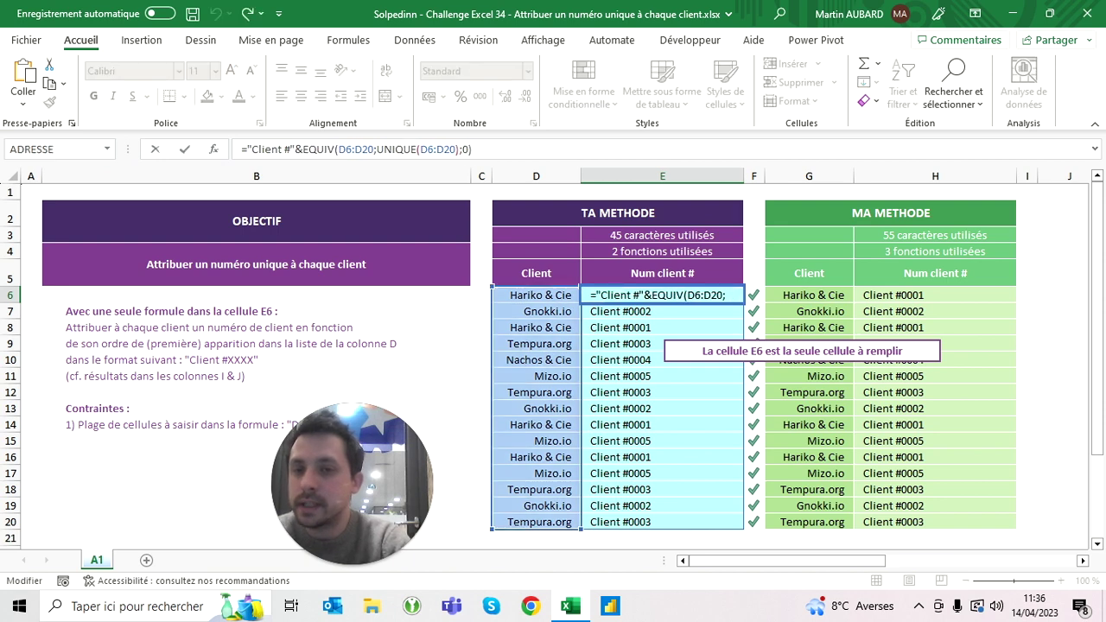
key("Return")
key("Up")
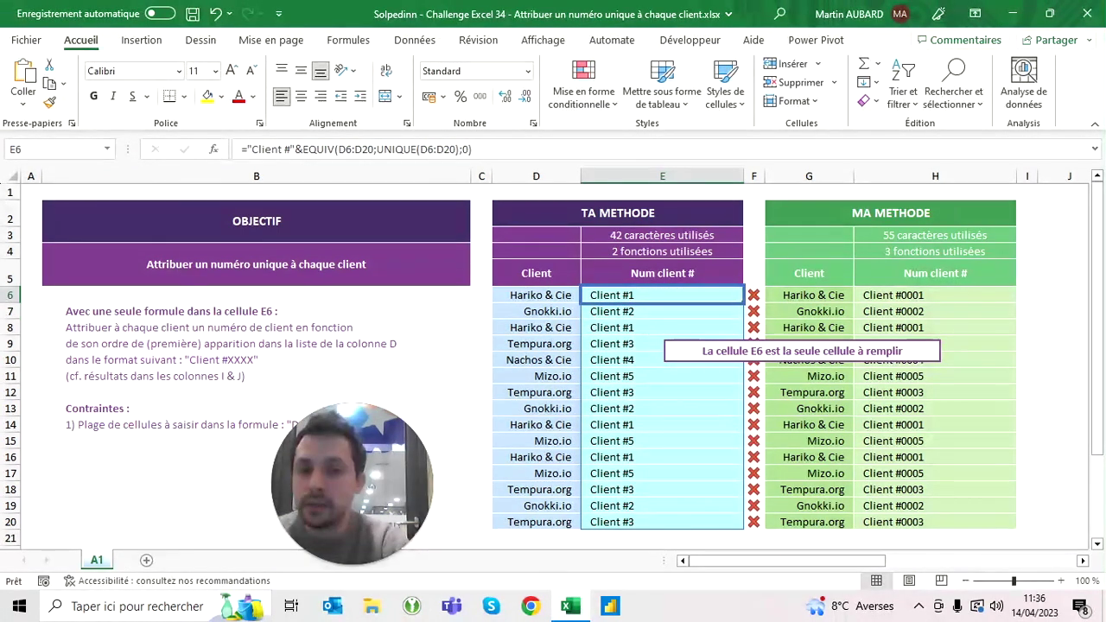
- Wrap the number in TEXTE(...;"0000") so column E shows Client #0001–#0005, all matching
left_click(302, 149)
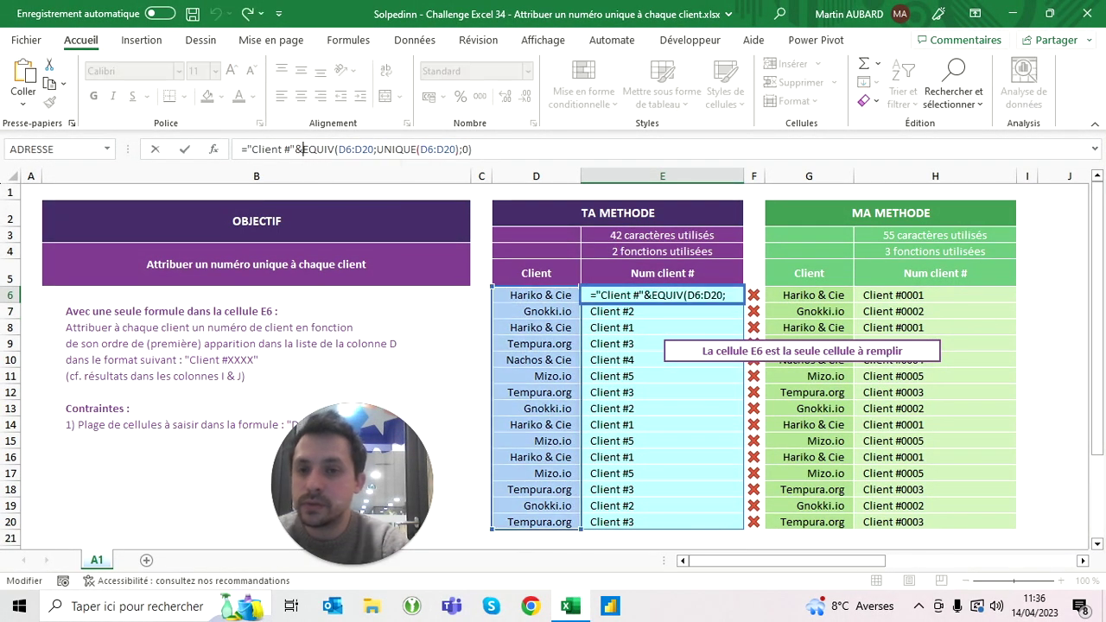
type("texte(")
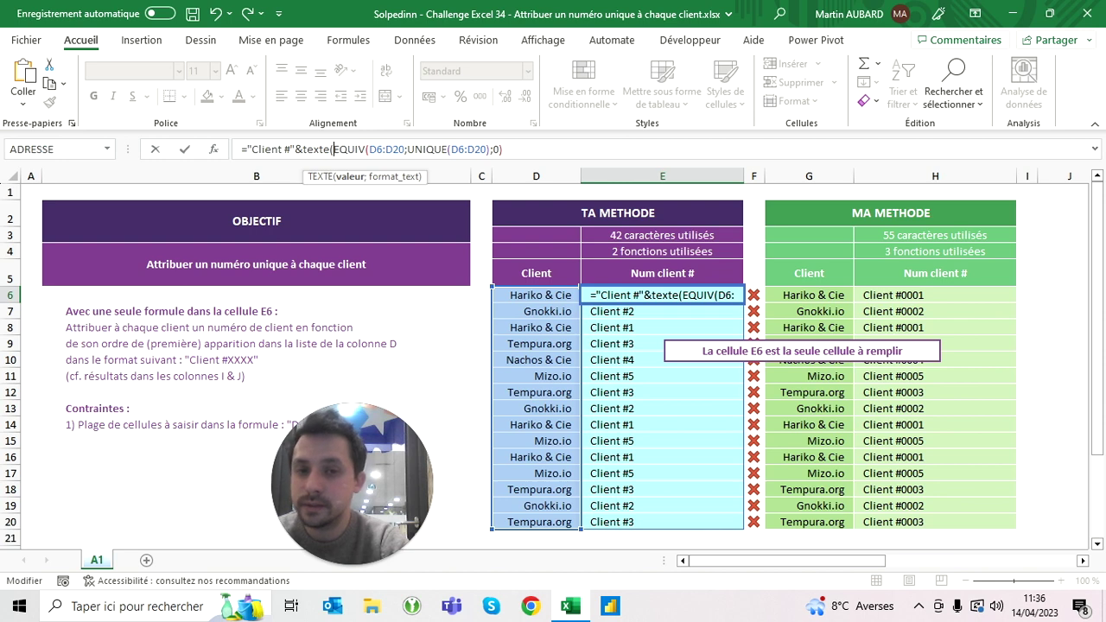
key("End")
type(";")
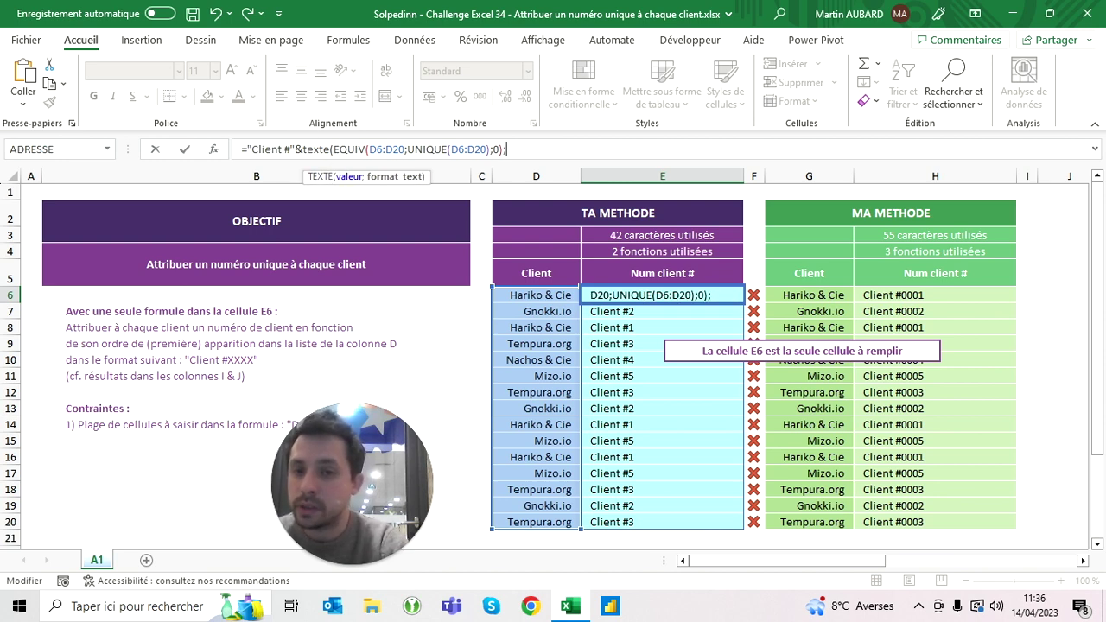
type("\"")
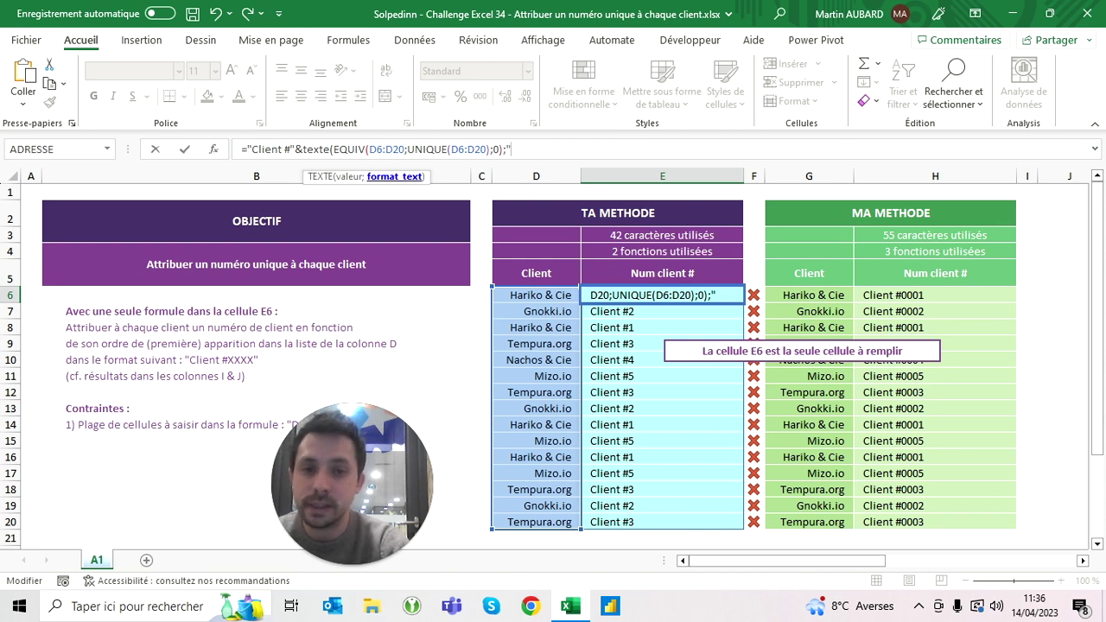
type("00")
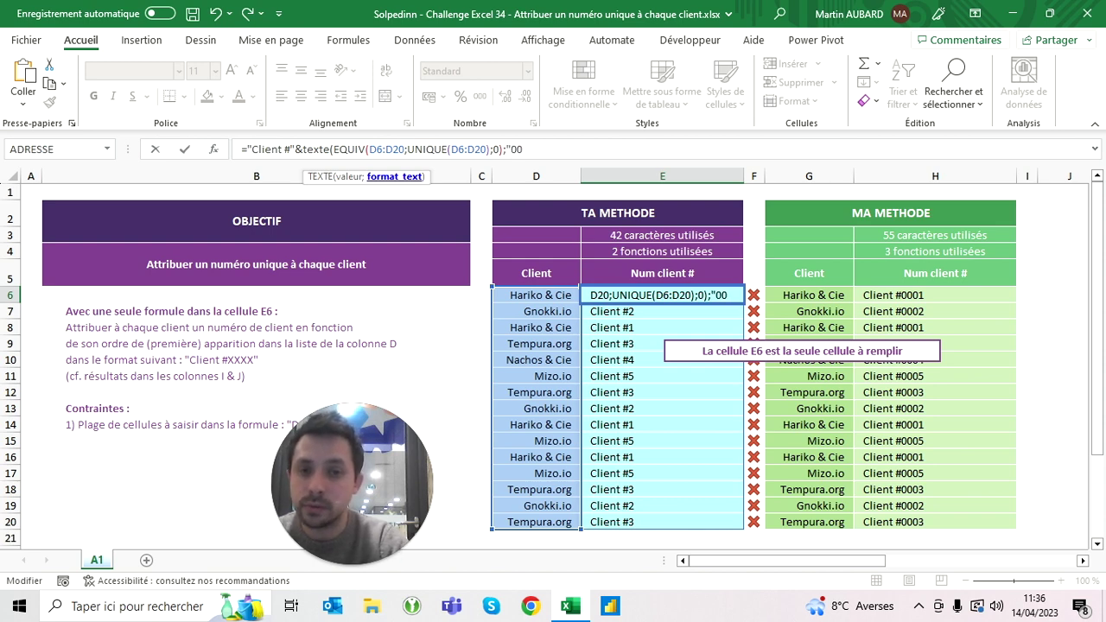
type("00\")")
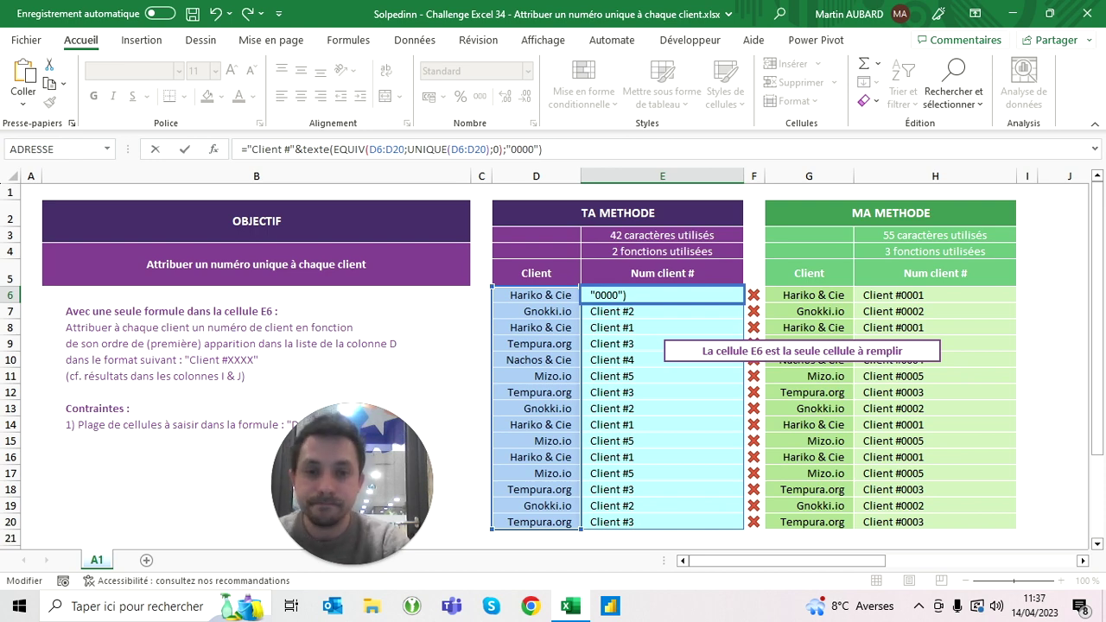
key("Return")
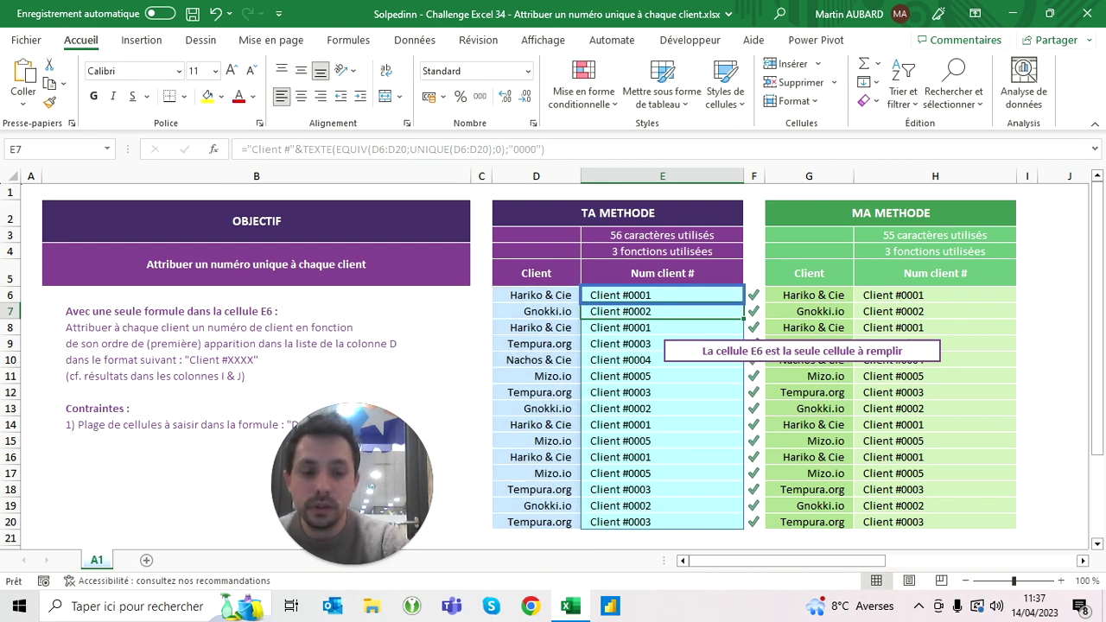
left_click(662, 295)
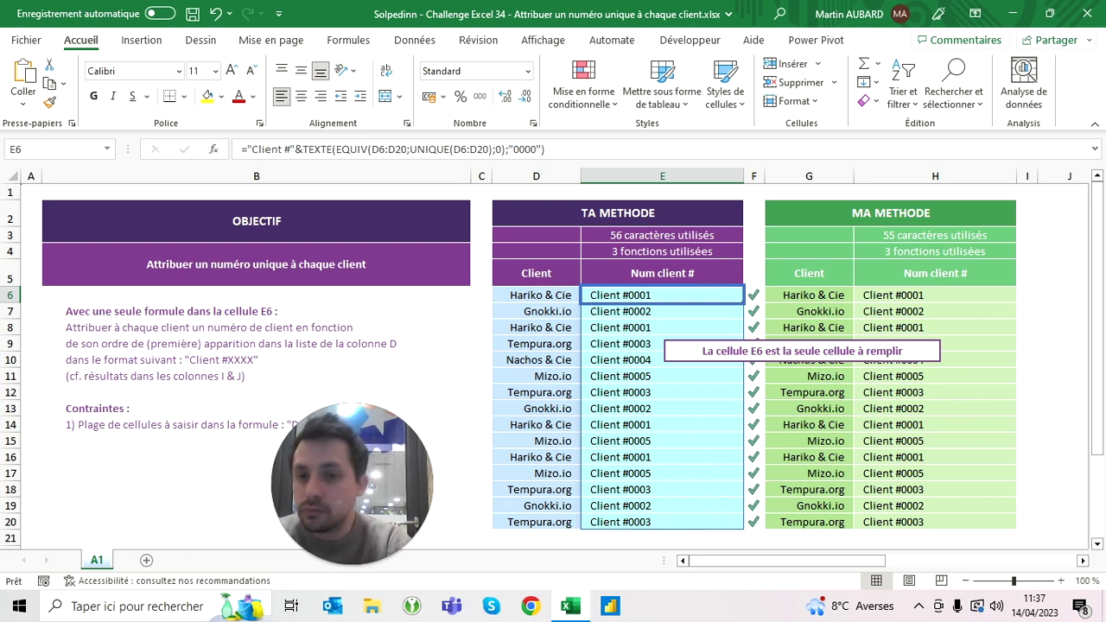
left_click(251, 149)
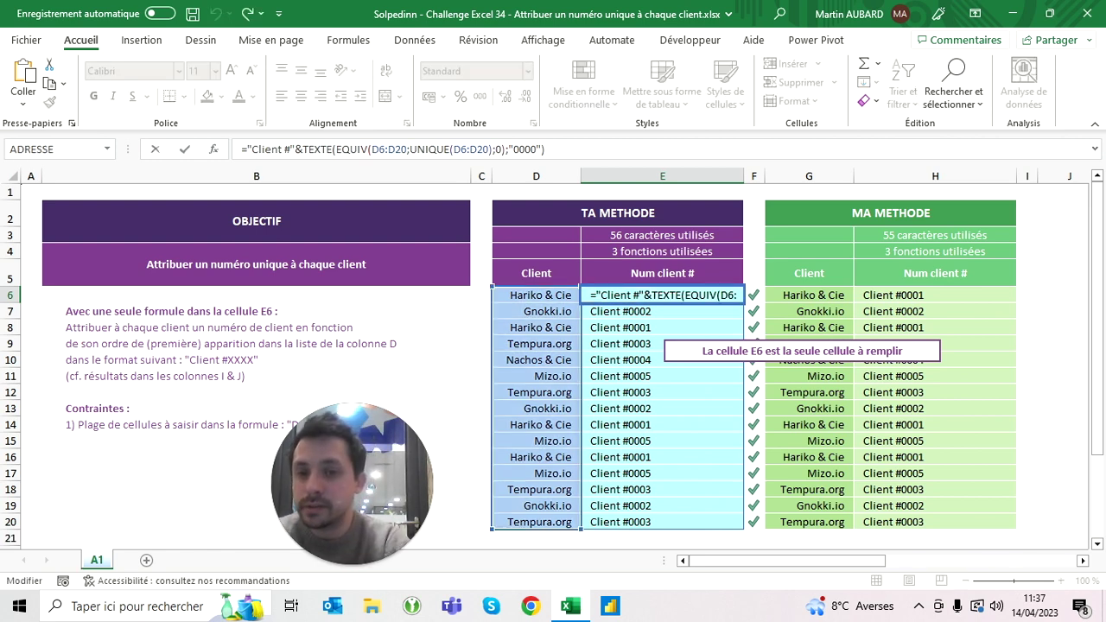
left_click(303, 148)
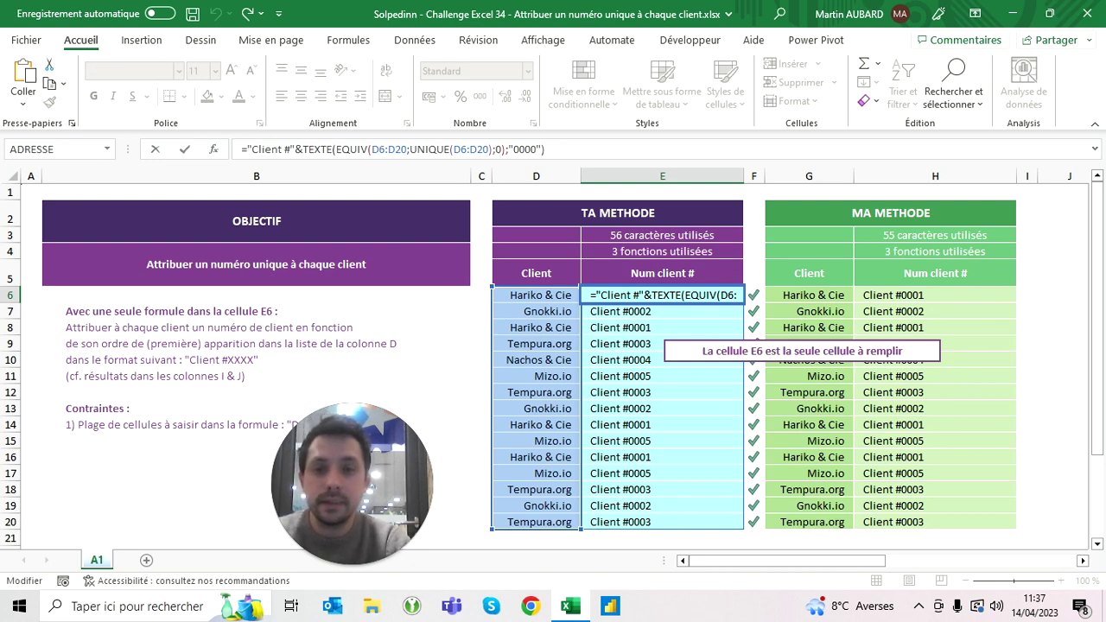
left_click_drag(340, 148, 437, 148)
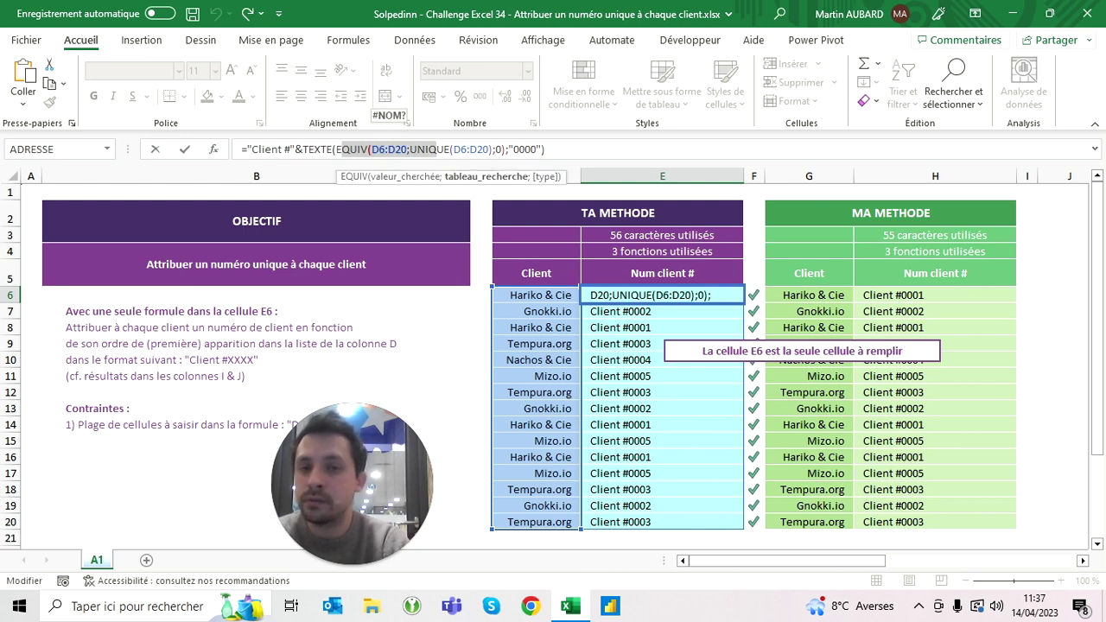
key("Escape")
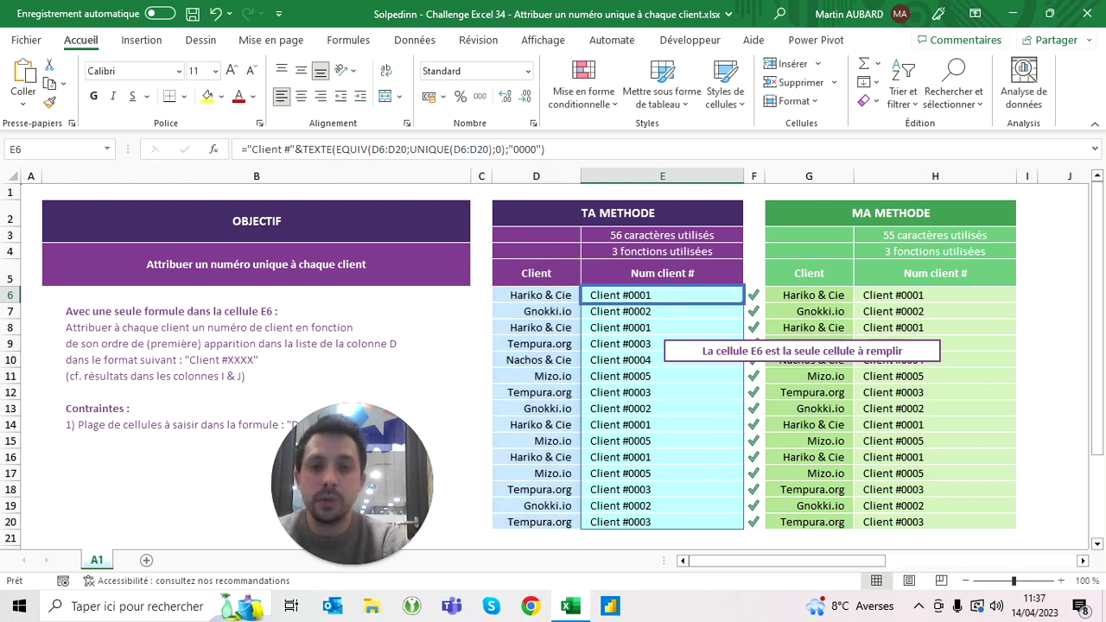
key("F2")
key("Escape")
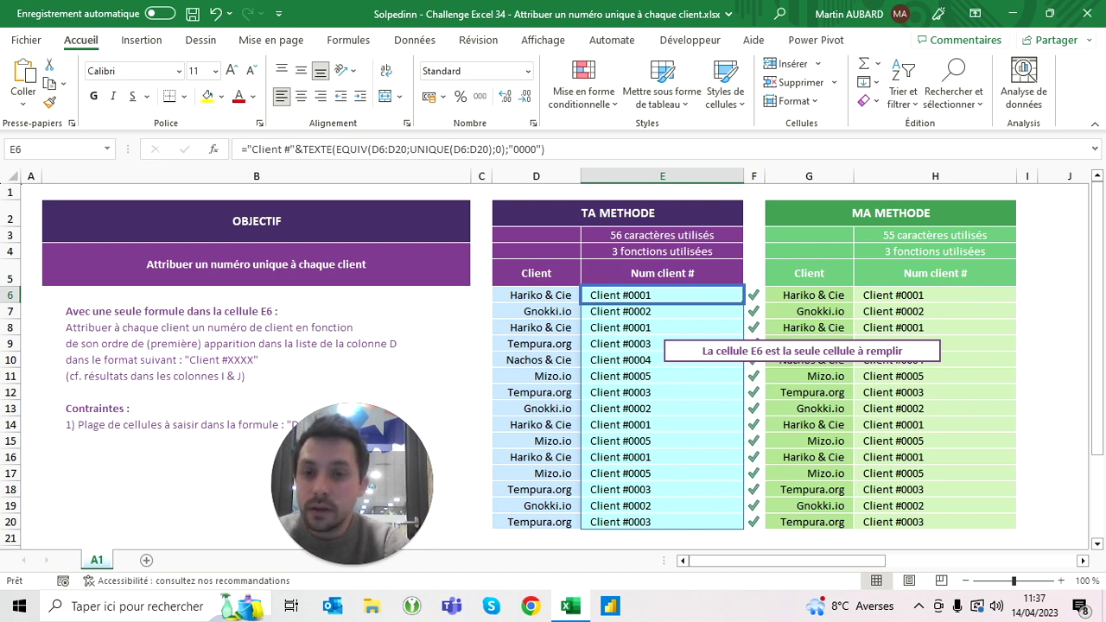
left_click(294, 148)
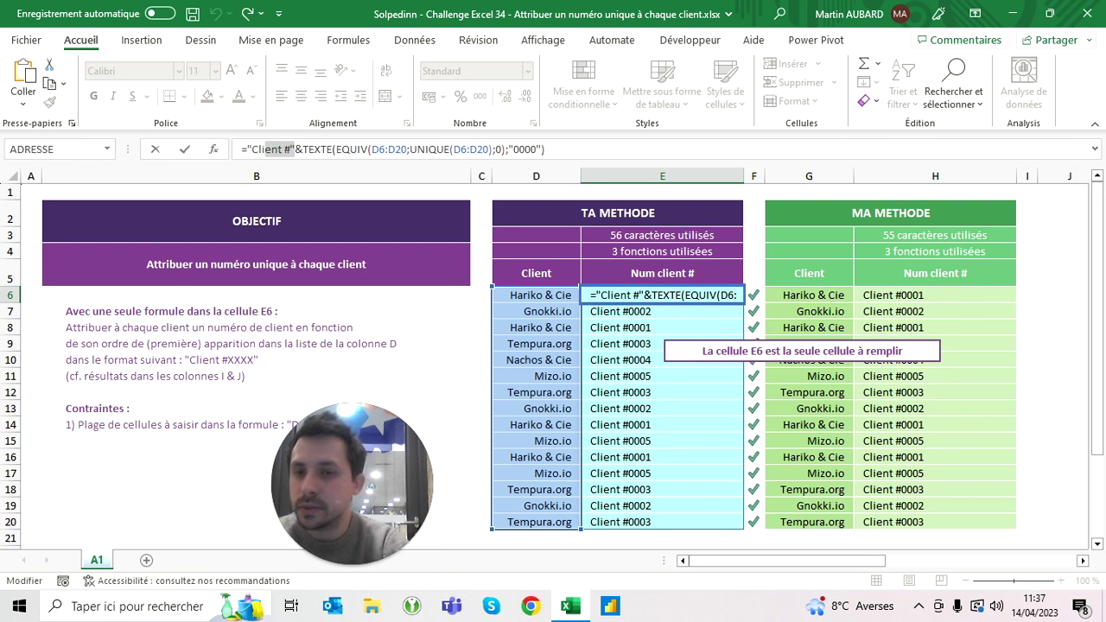
key("Escape")
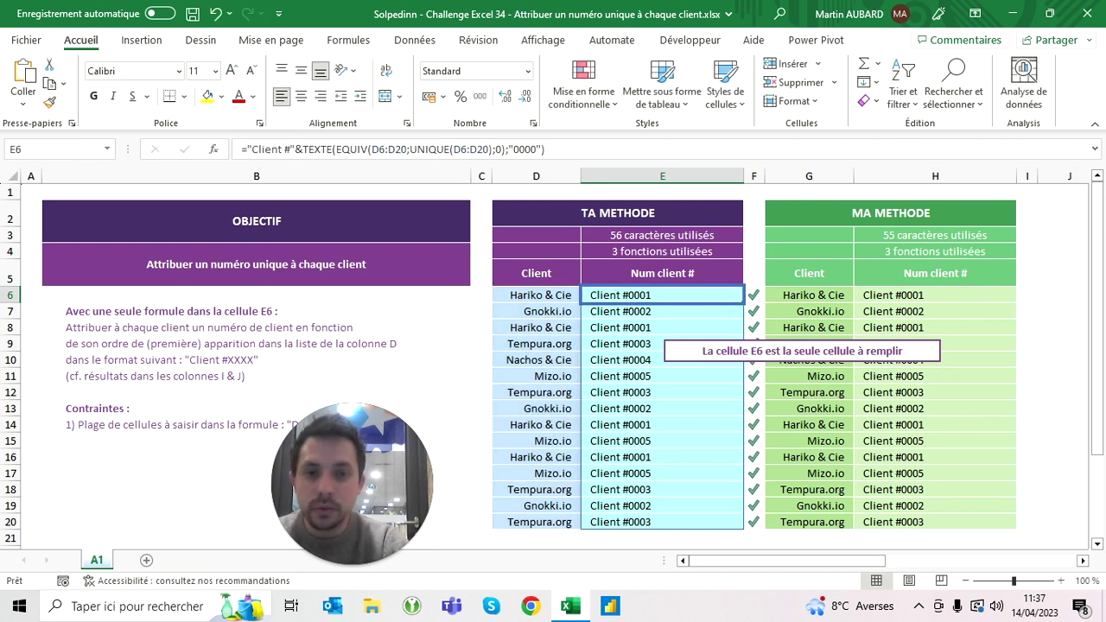
left_click(662, 273)
left_click(662, 295)
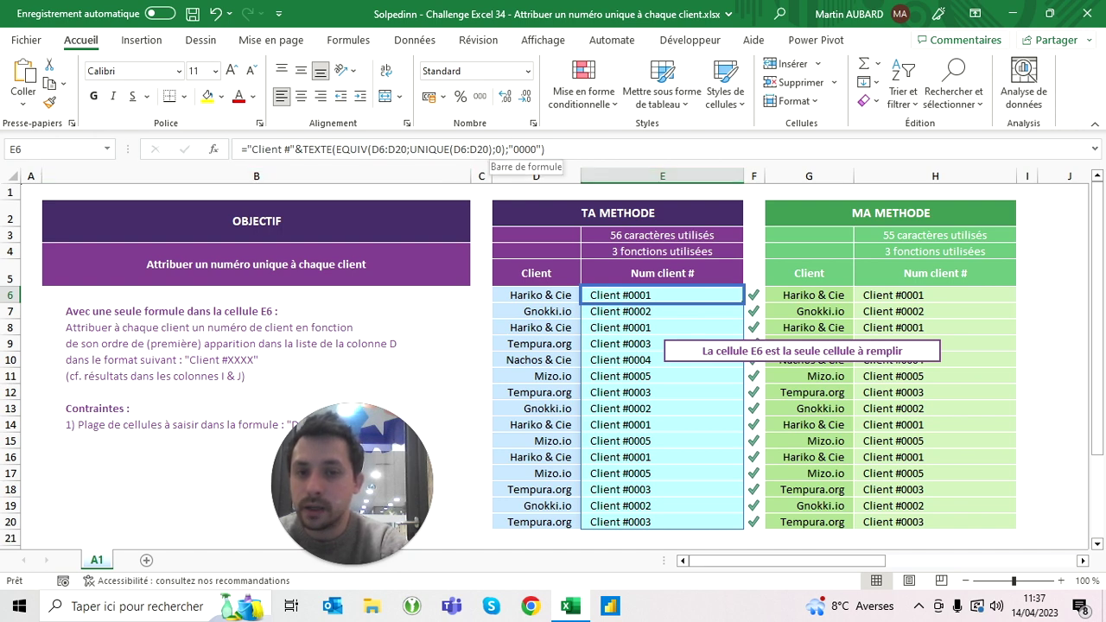
- Swap EQUIV for EQUIVX and drop the ;0 argument, shortening E6's formula to 55 characters
left_click(368, 149)
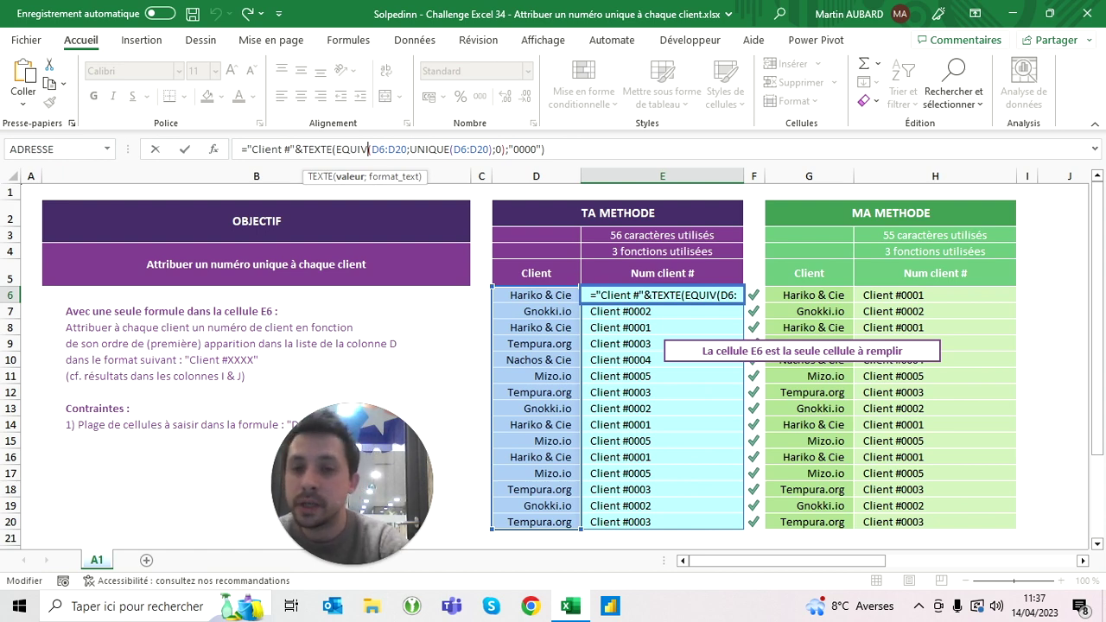
type("x")
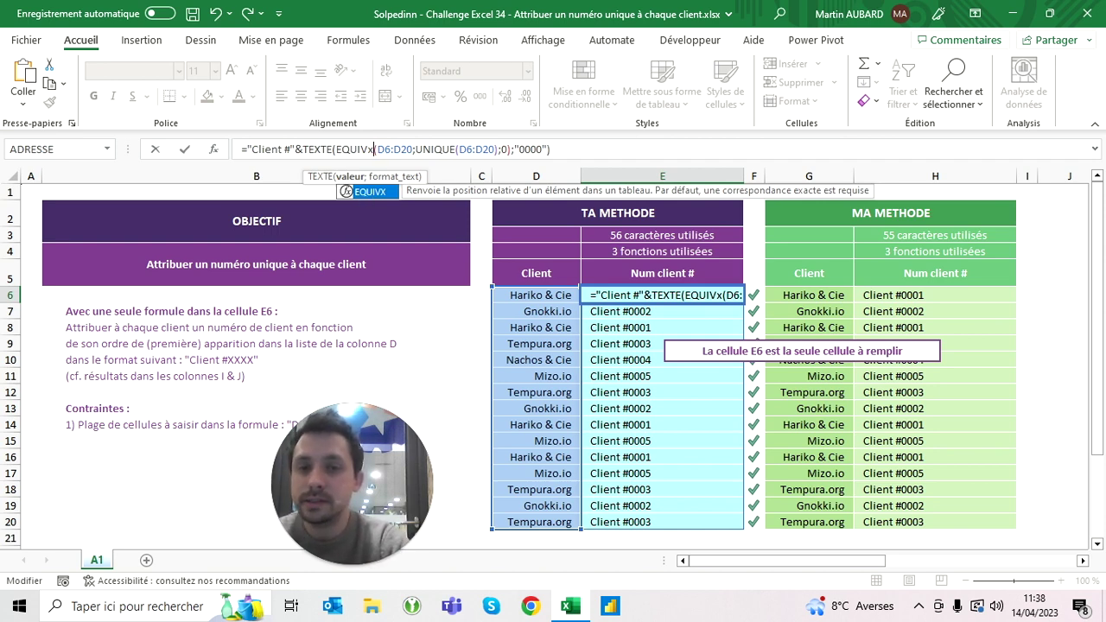
type("(")
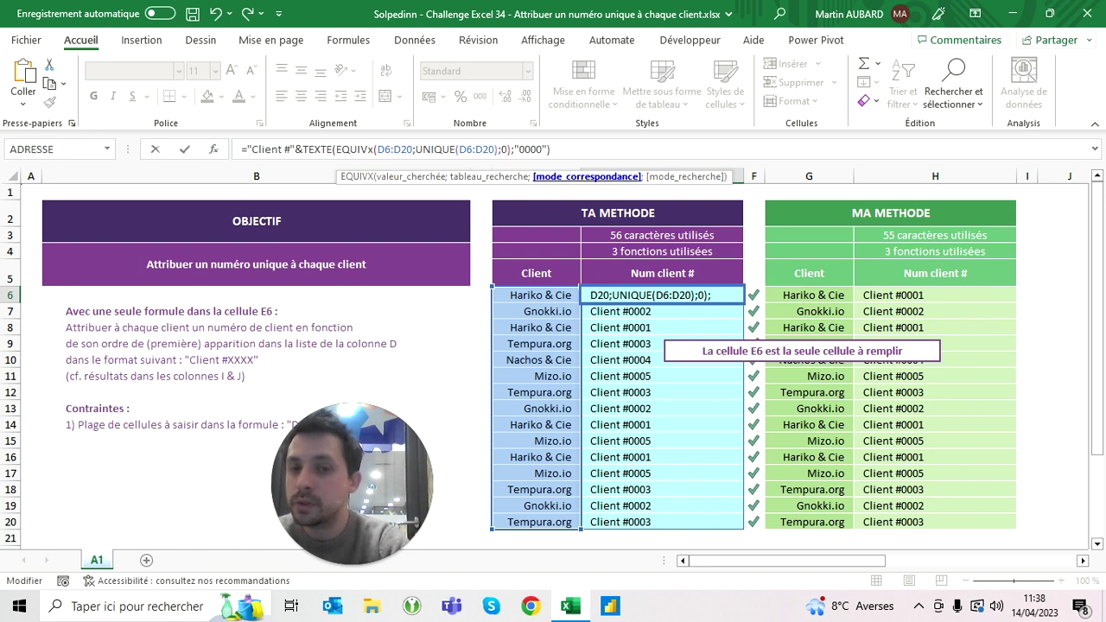
key("BackSpace")
key("BackSpace")
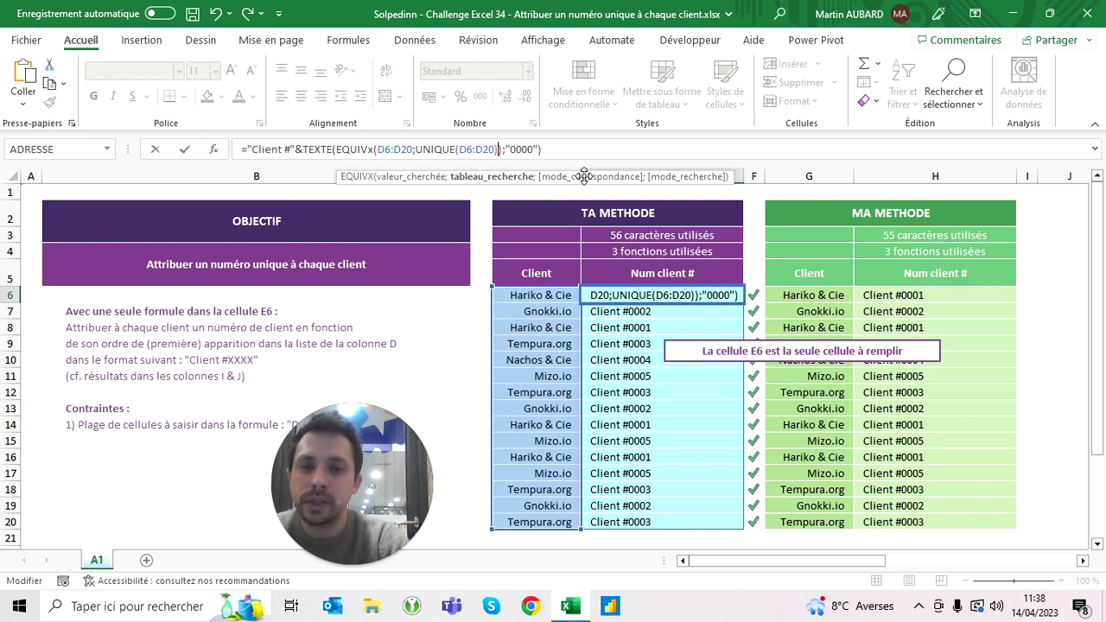
key("Return")
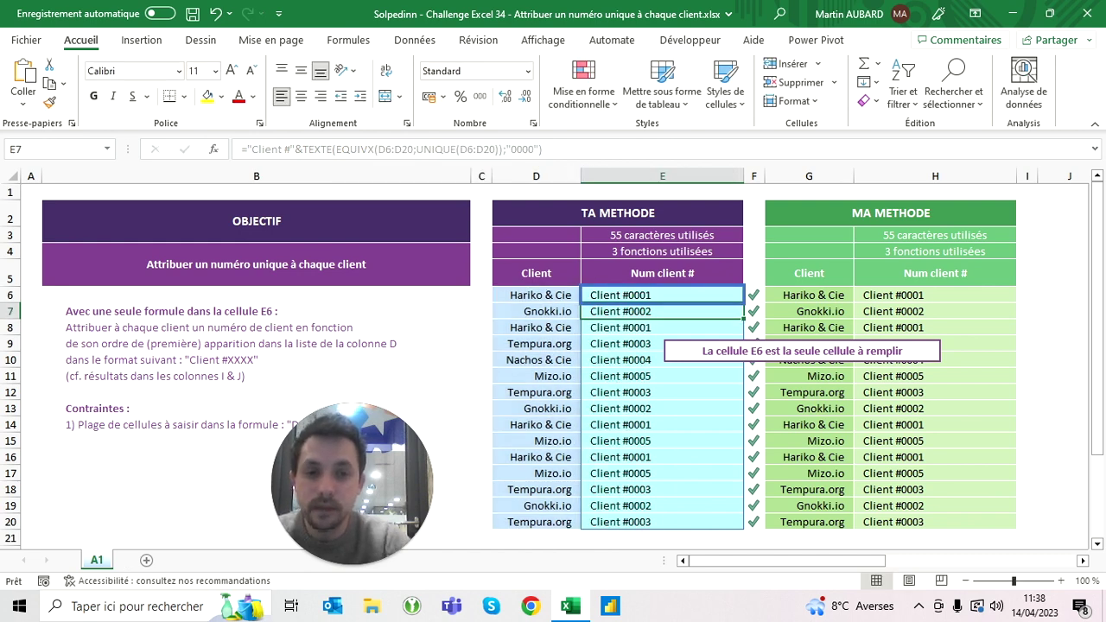
left_click(662, 294)
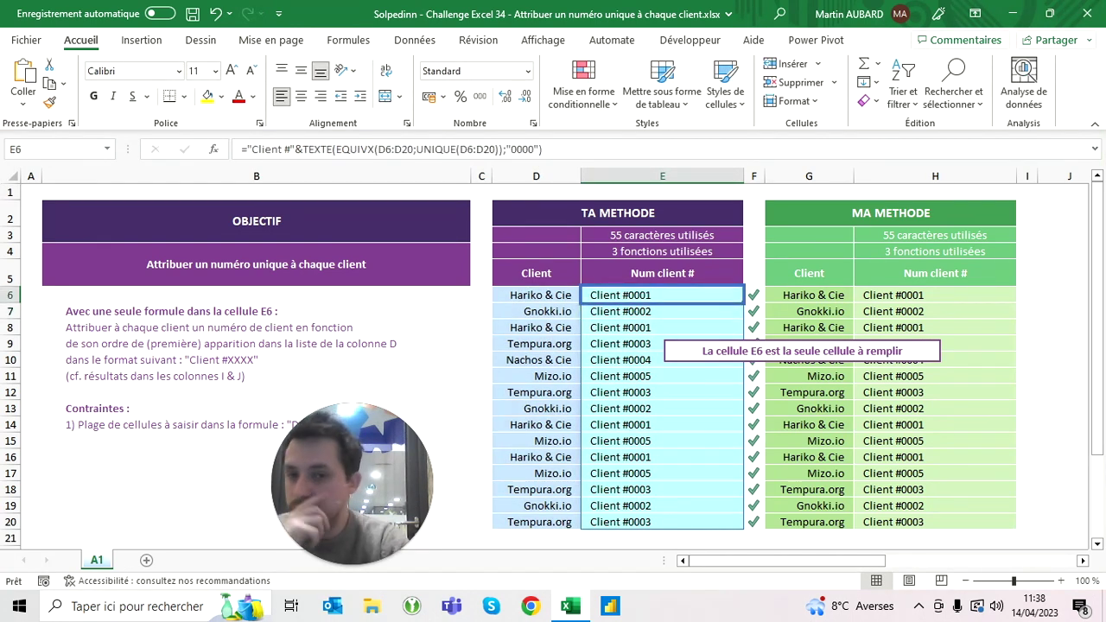
key("F2")
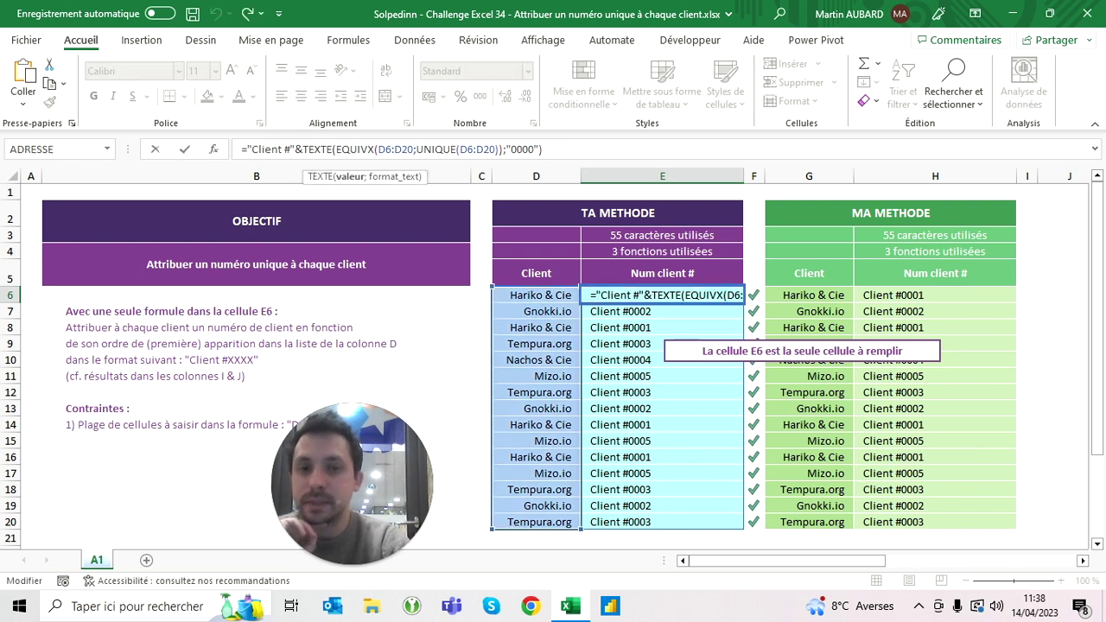
key("Left")
key("Left")
key("Left")
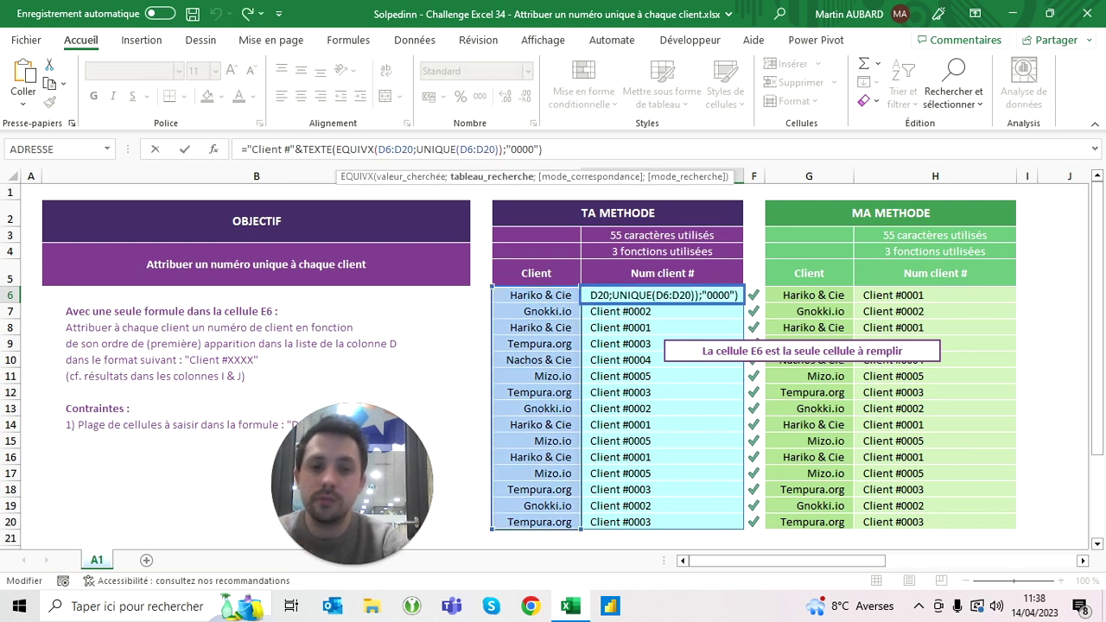
key("Escape")
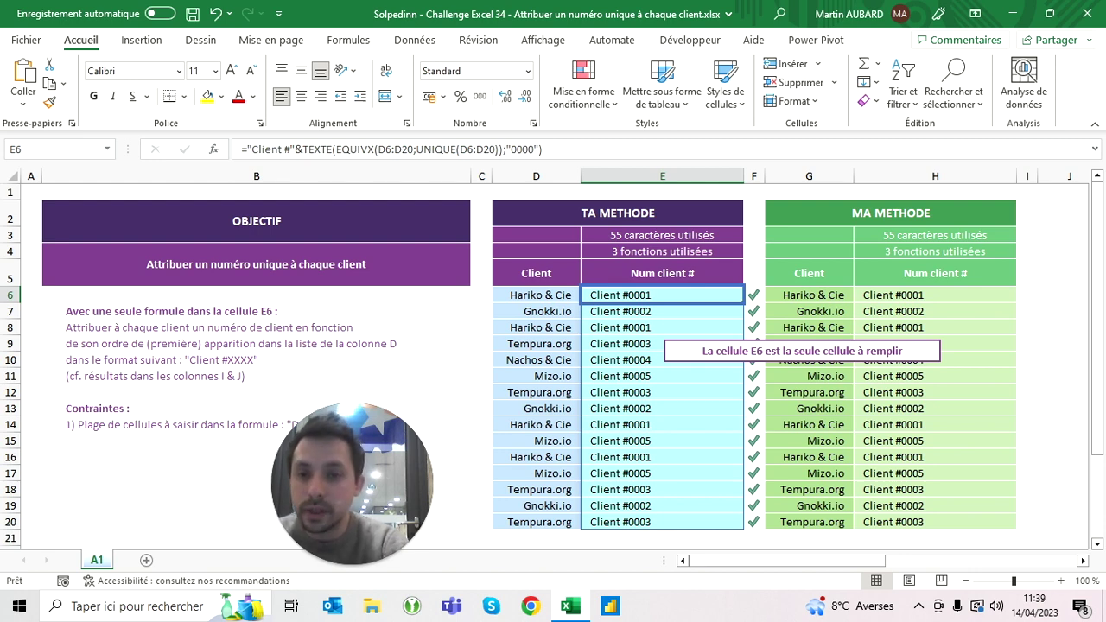
- Remove the "Client #" prefix and change the format code to "Clt 0000", spilling Clt 0001–Clt 0005
left_click_drag(302, 149, 246, 149)
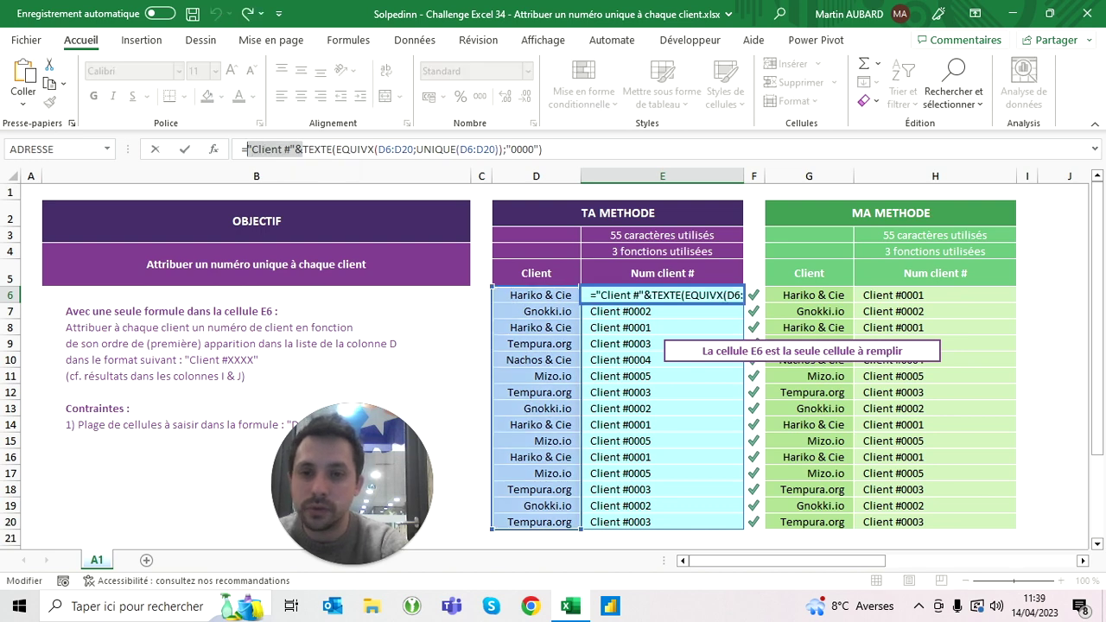
key("Delete")
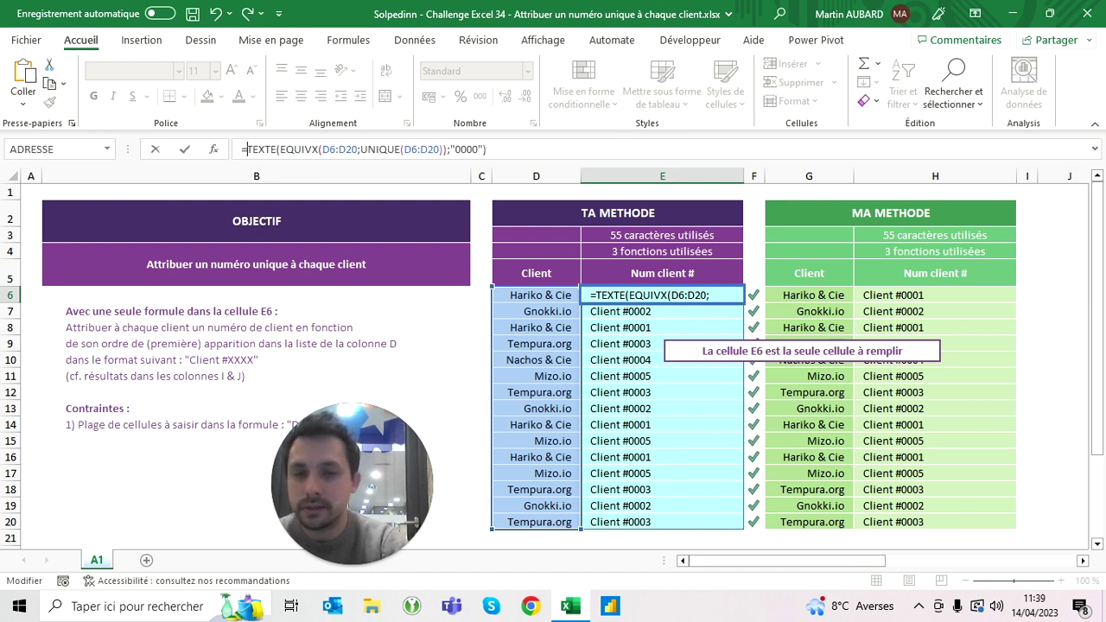
key("Return")
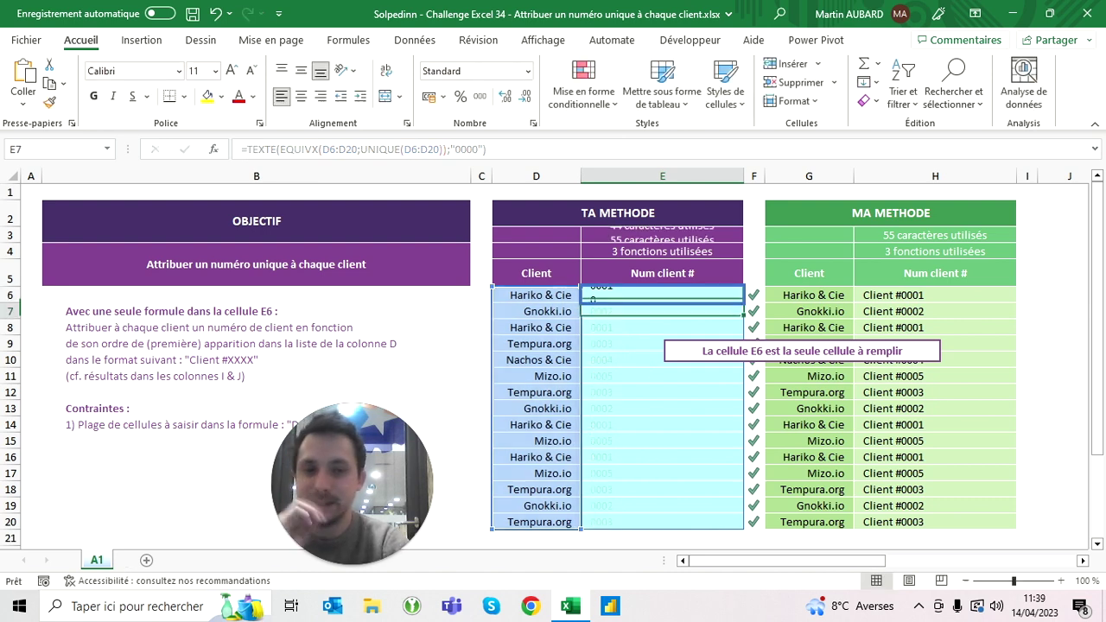
left_click(662, 294)
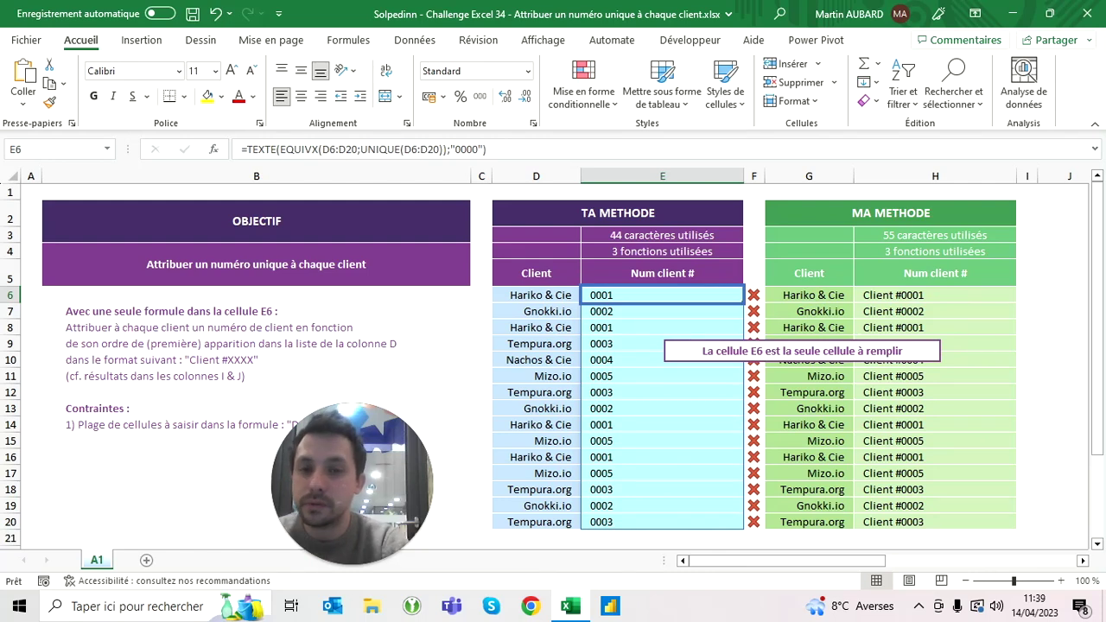
left_click(457, 149)
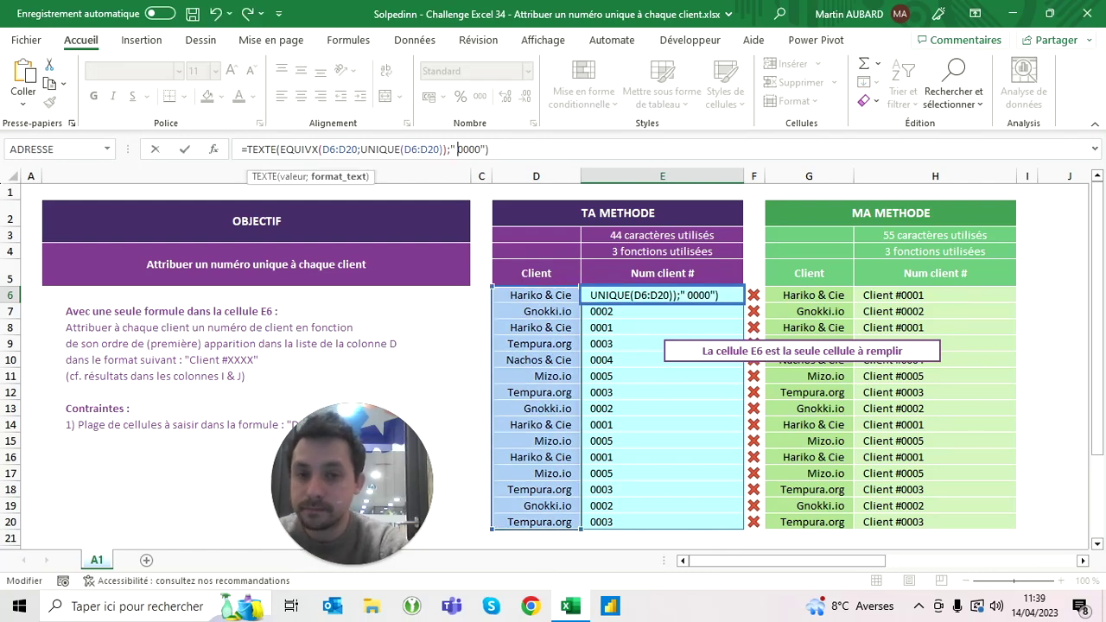
type("Clt")
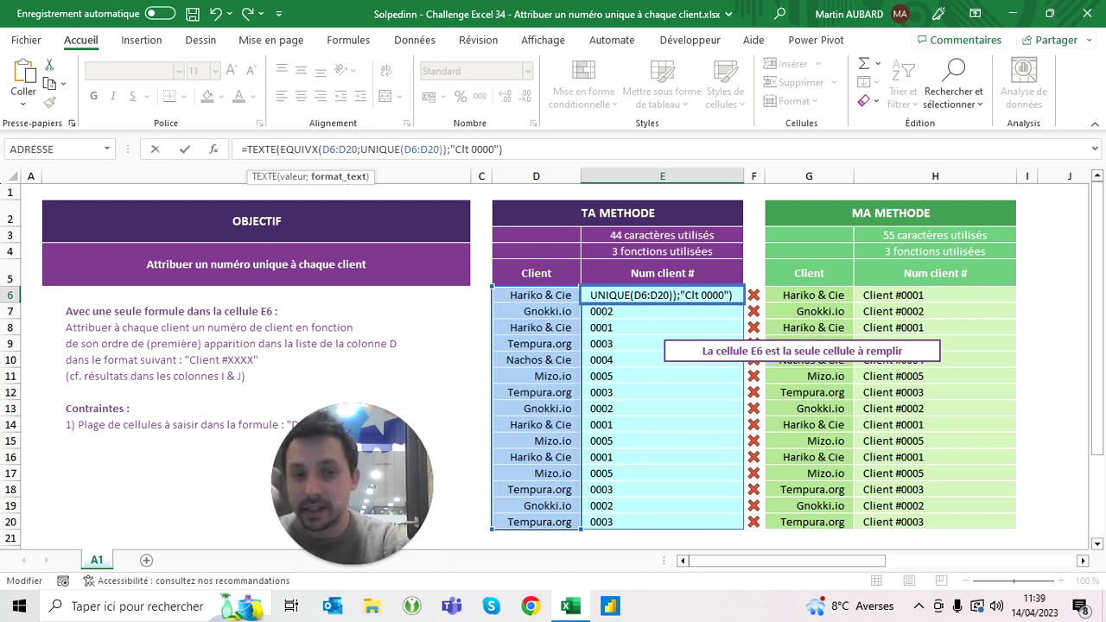
key("ctrl+Return")
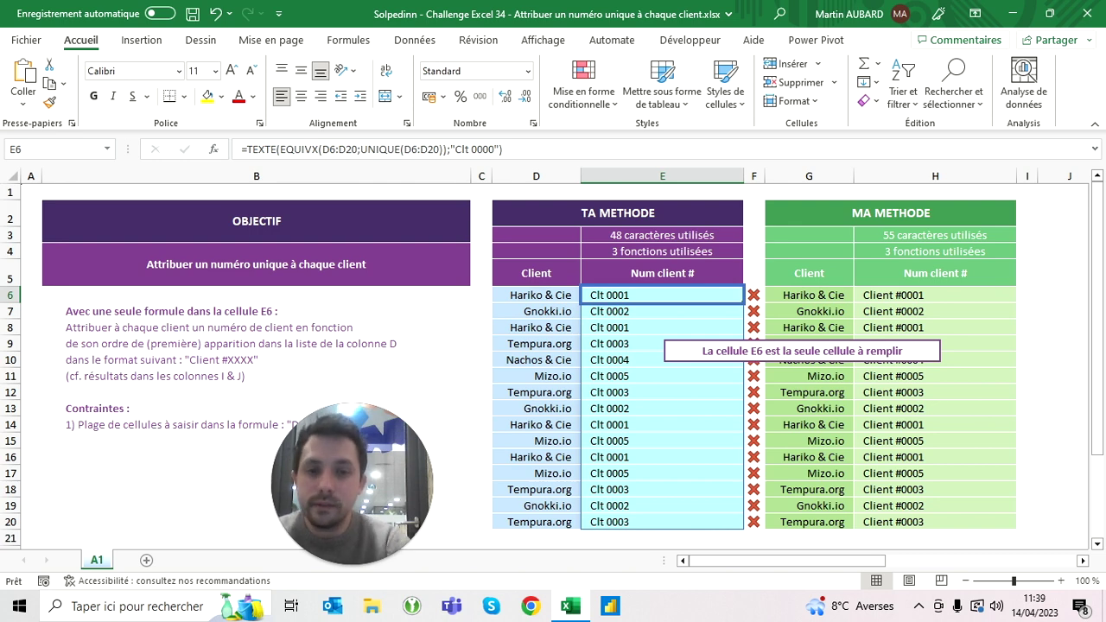
- Try the format labels "Client 0000", then "Clit 0000" and "Cliet 0000" in E6
key("F2")
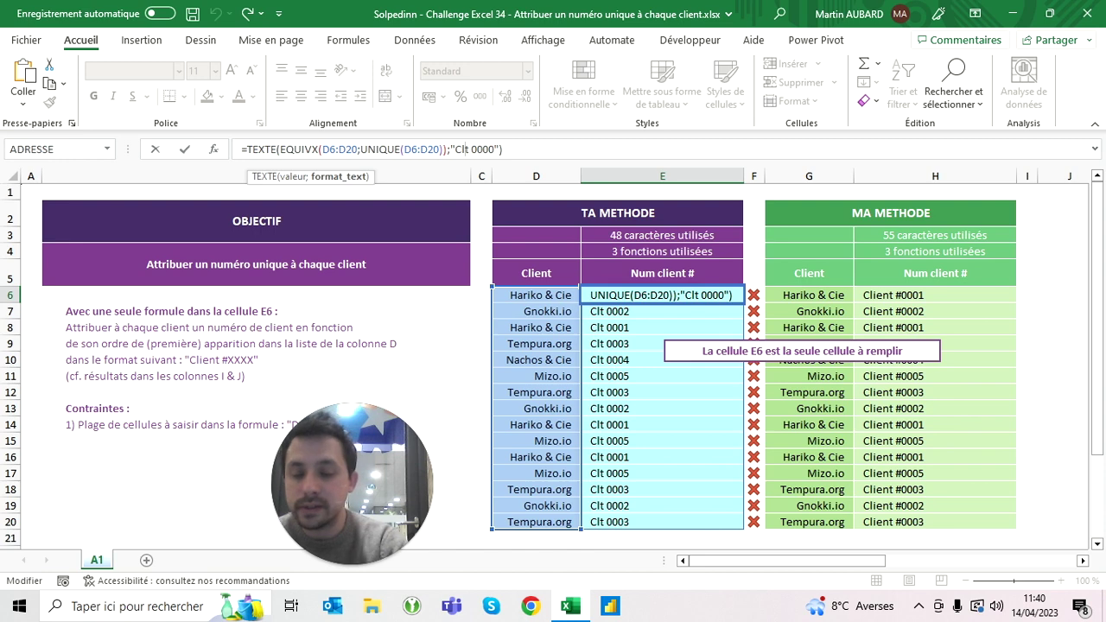
left_click(465, 150)
type("ien")
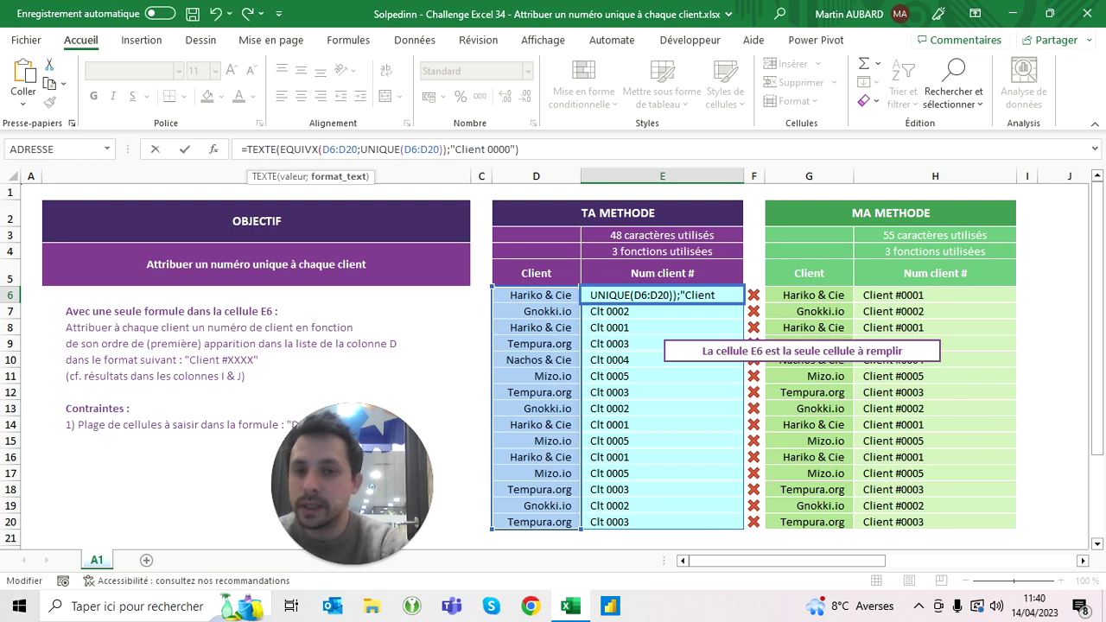
key("Return")
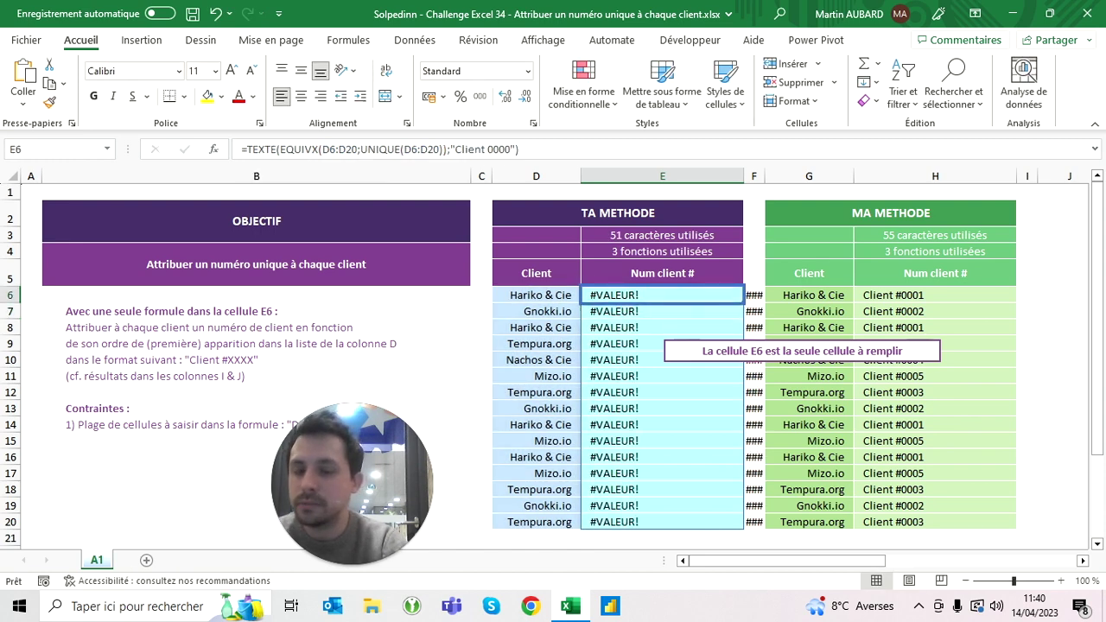
left_click(491, 149)
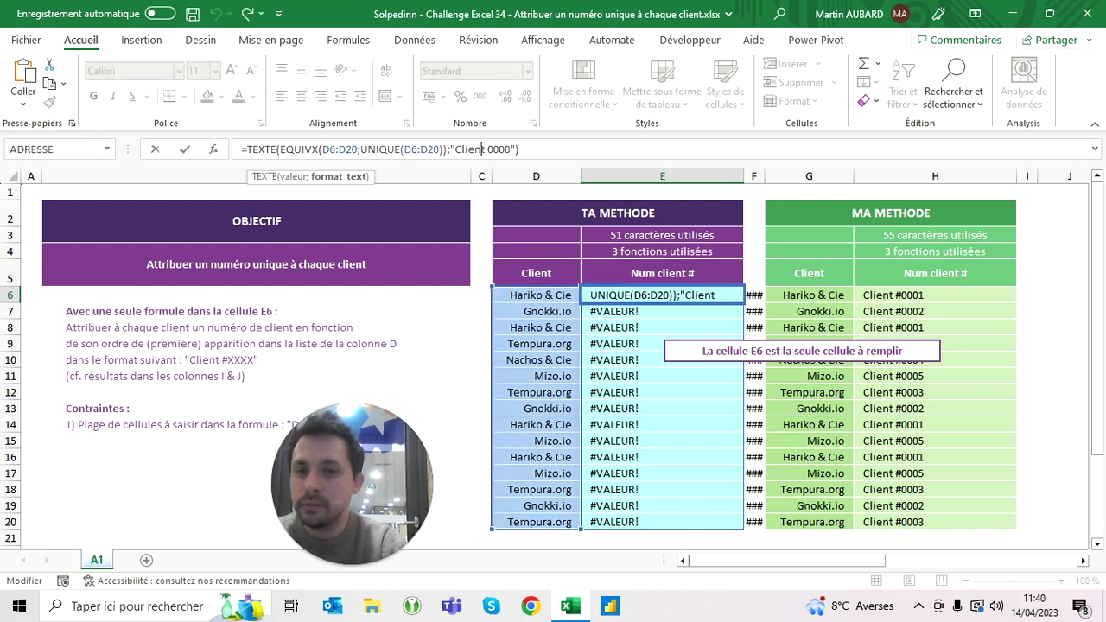
key("BackSpace")
key("BackSpace")
key("BackSpace")
key("Return")
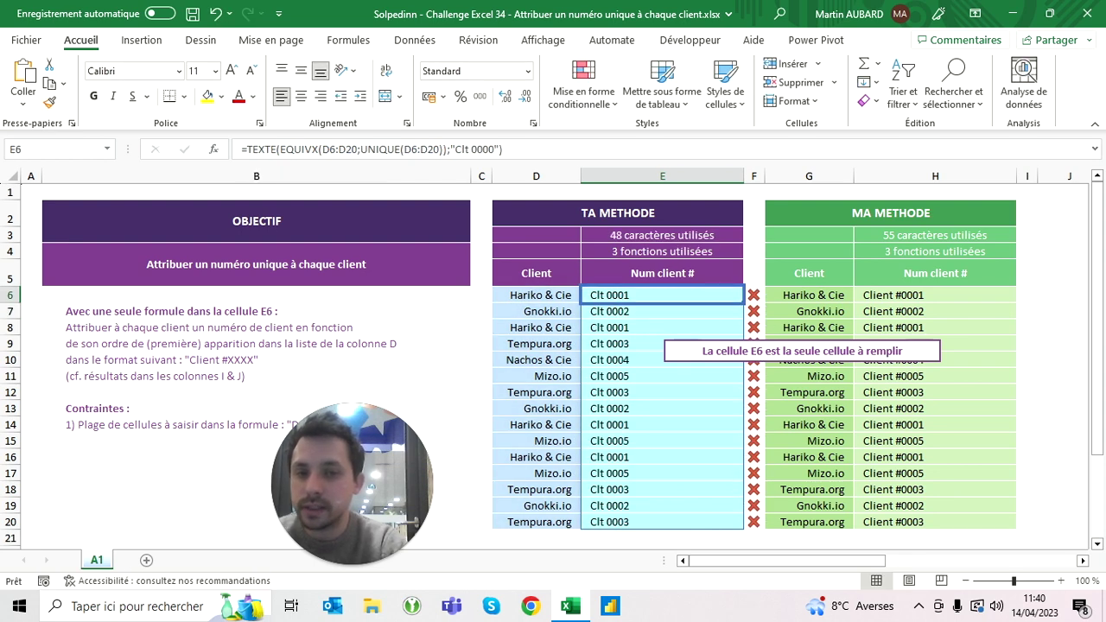
key("F2")
type("i")
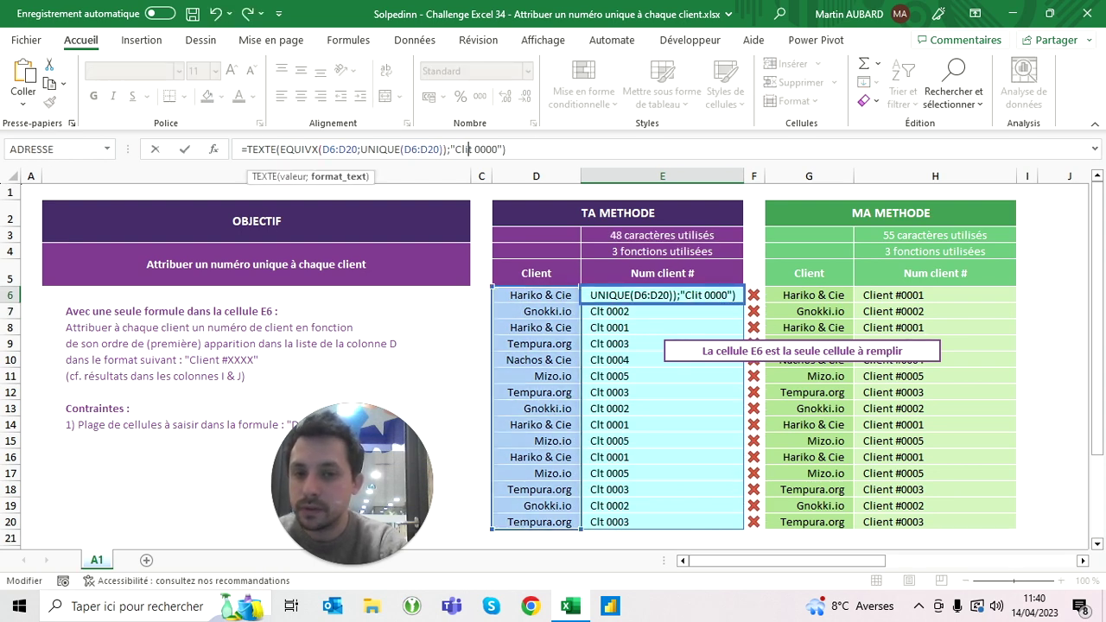
key("Return")
key("Up")
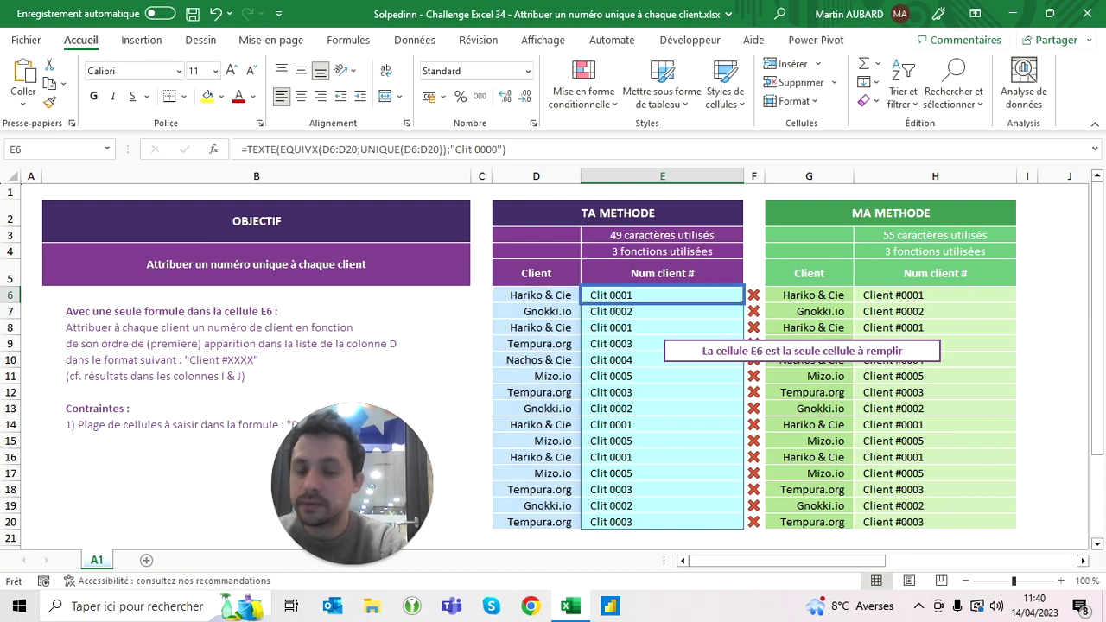
key("F2")
key("Left")
key("Left")
key("Left")
type("e")
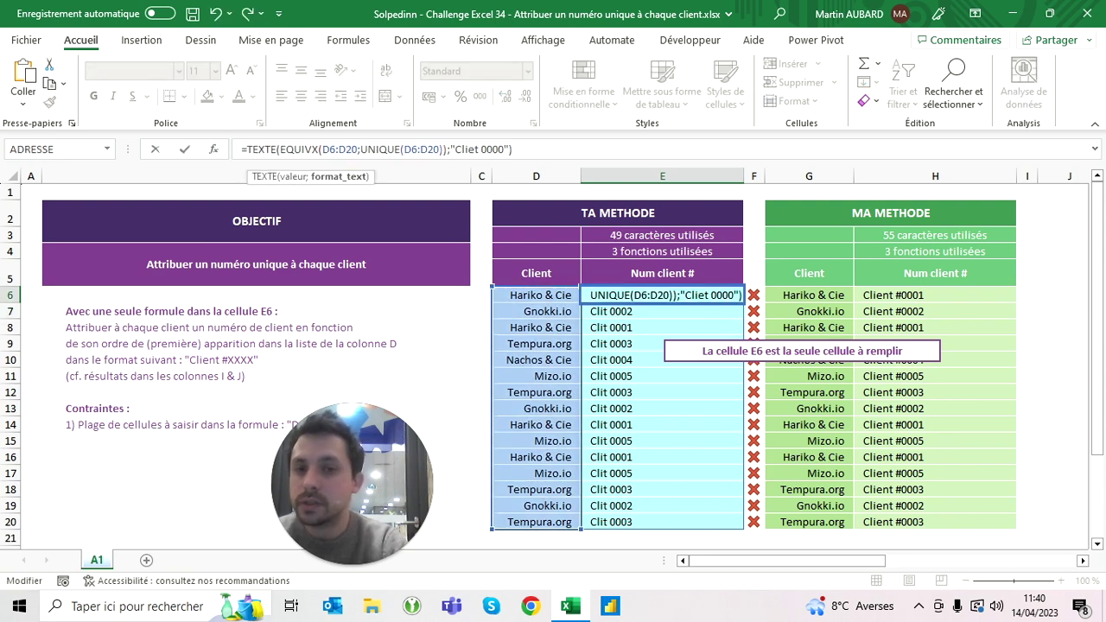
key("Return")
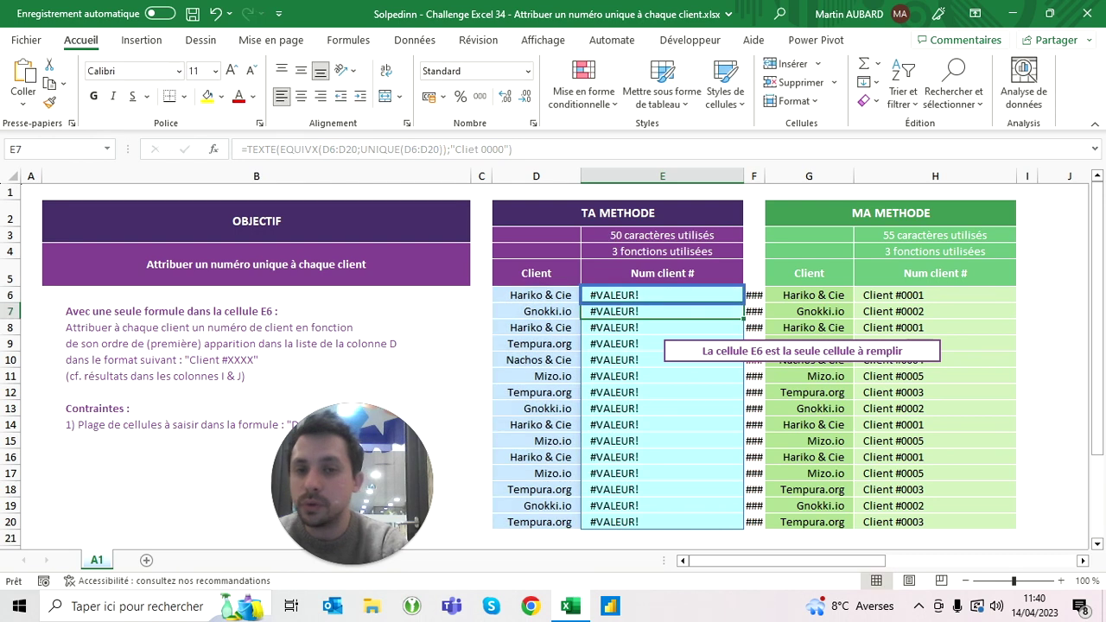
key("Up")
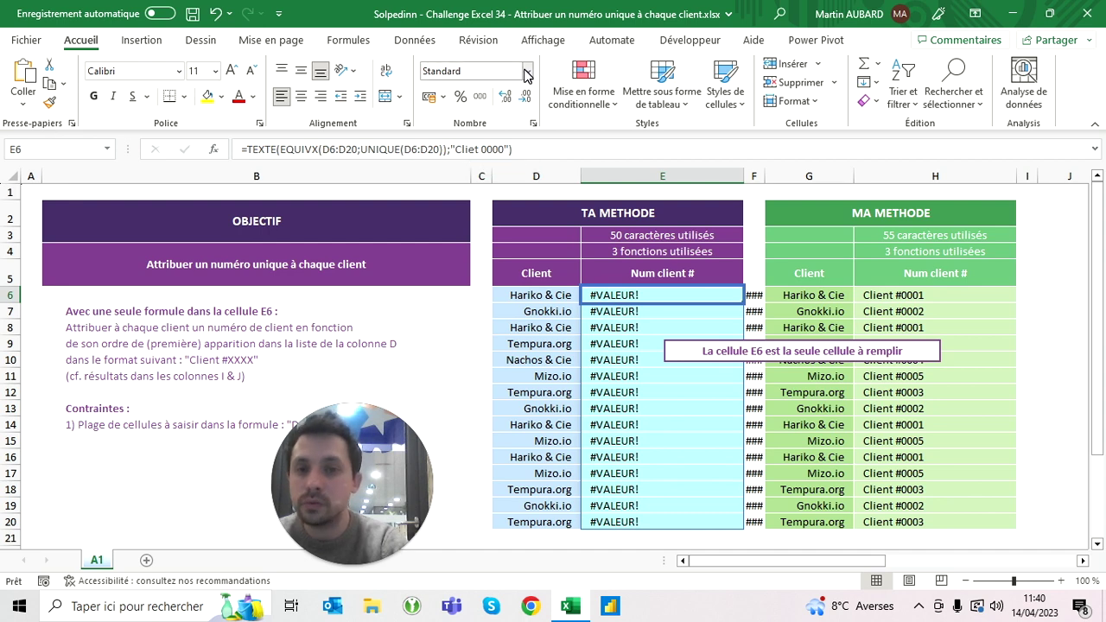
- Change the format label to "Cliat 0000", then to "Climt 0000"
left_click(477, 149)
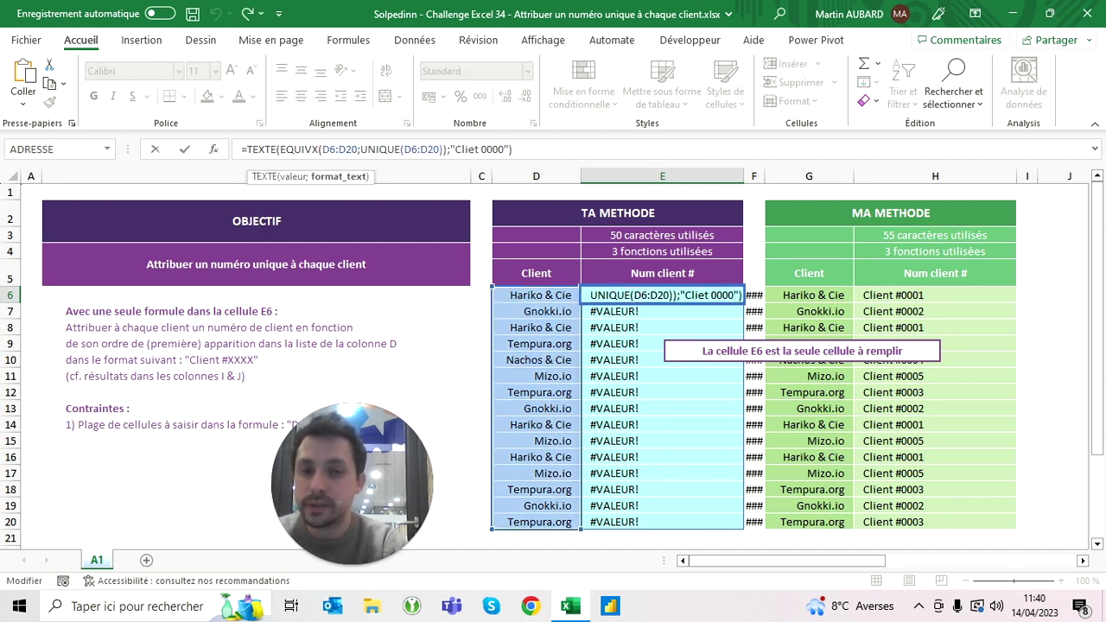
key("BackSpace")
type("a")
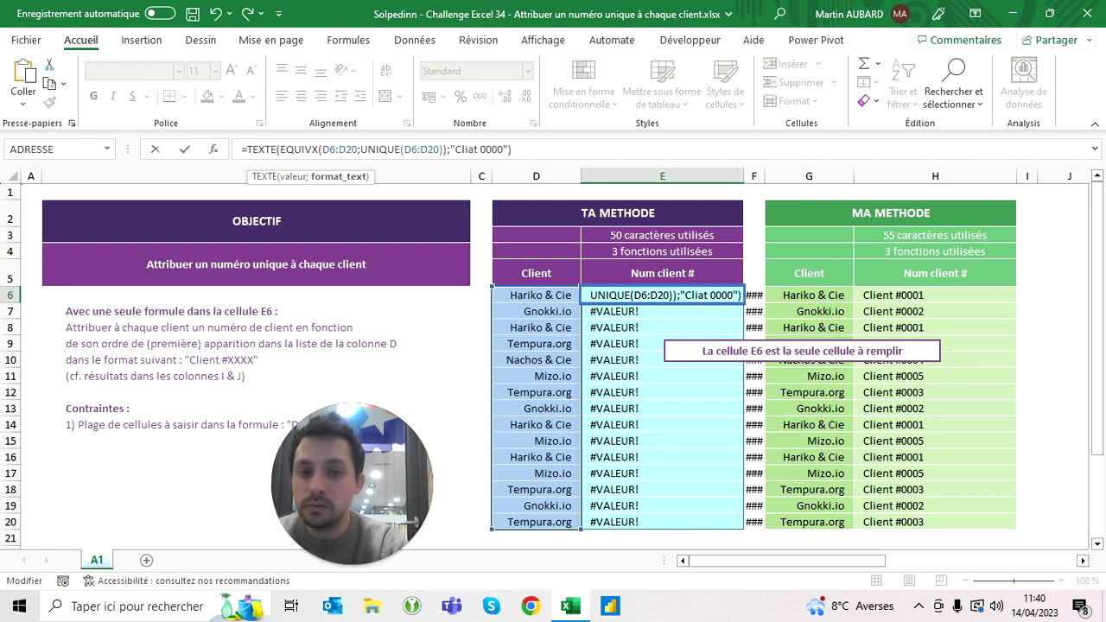
key("ctrl+Return")
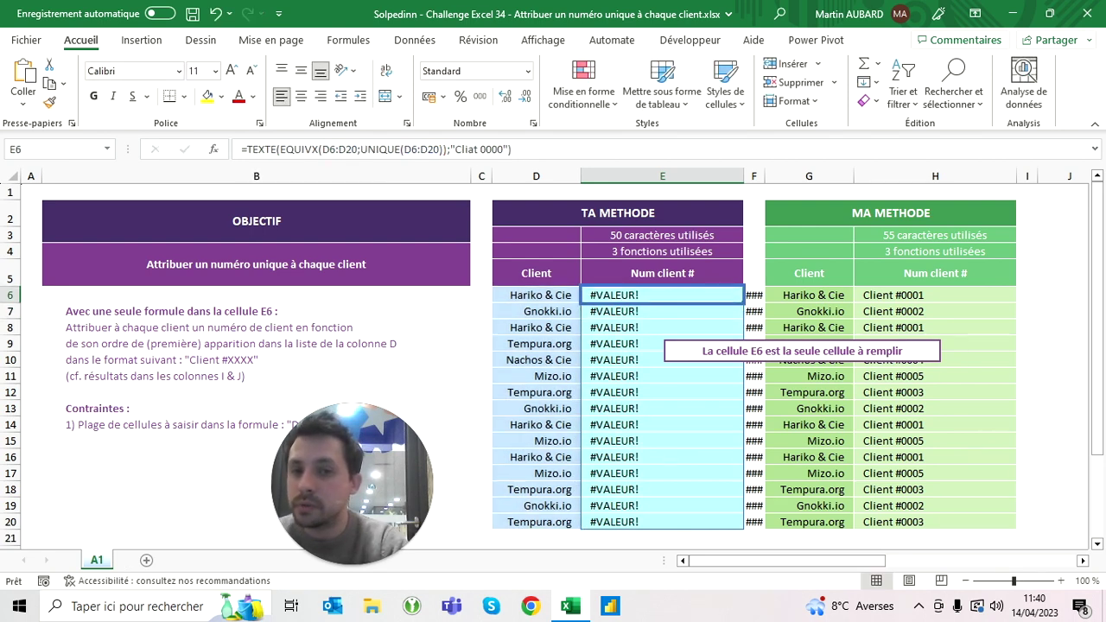
left_click(489, 148)
key("BackSpace")
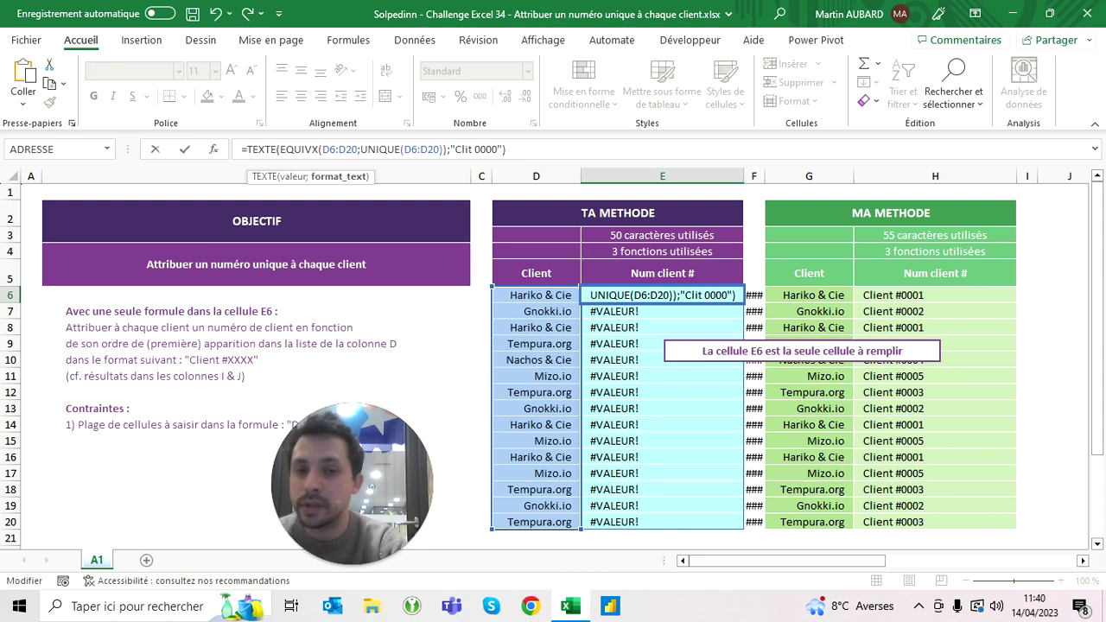
type("m")
key("Return")
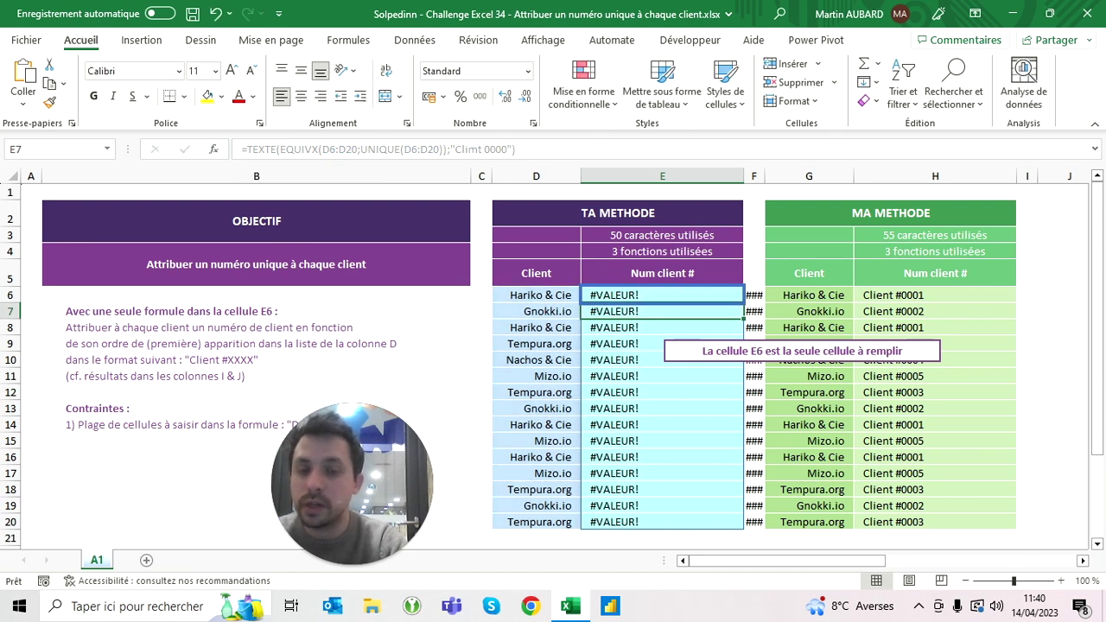
- Change the format label in E6 to "Clint 0000"
key("F2")
key("Escape")
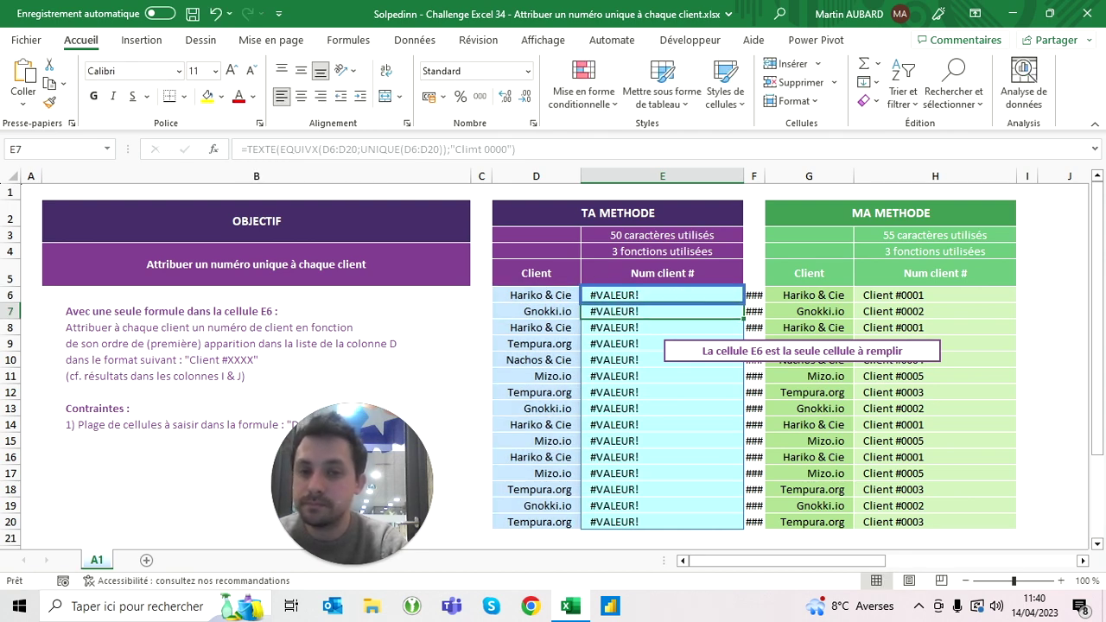
left_click(503, 148)
key("Escape")
key("Up")
left_click(504, 148)
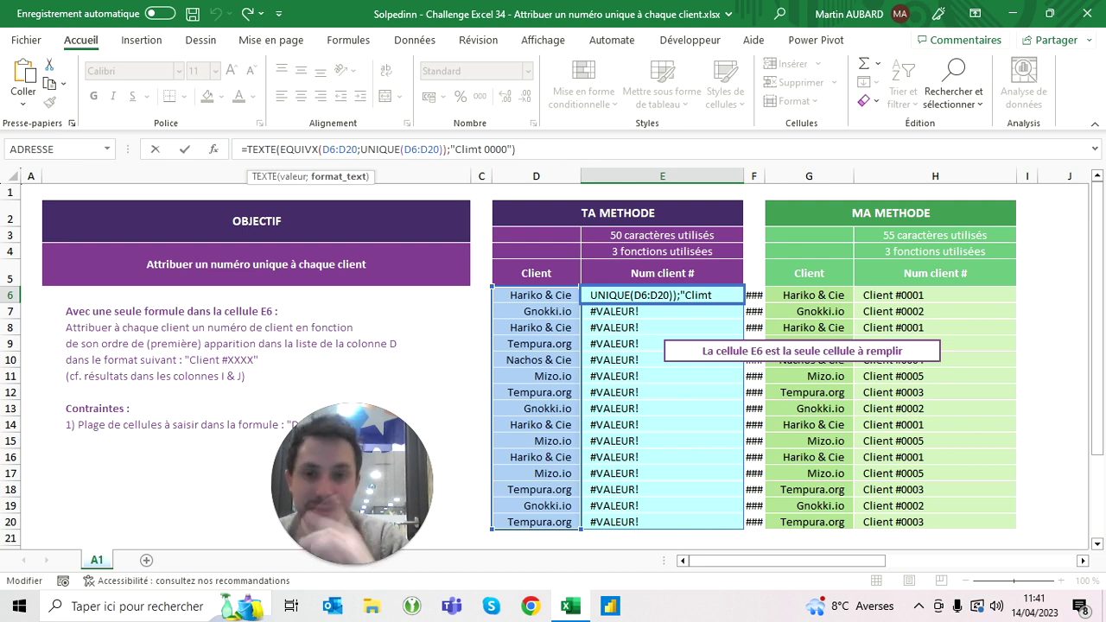
key("BackSpace")
type("e")
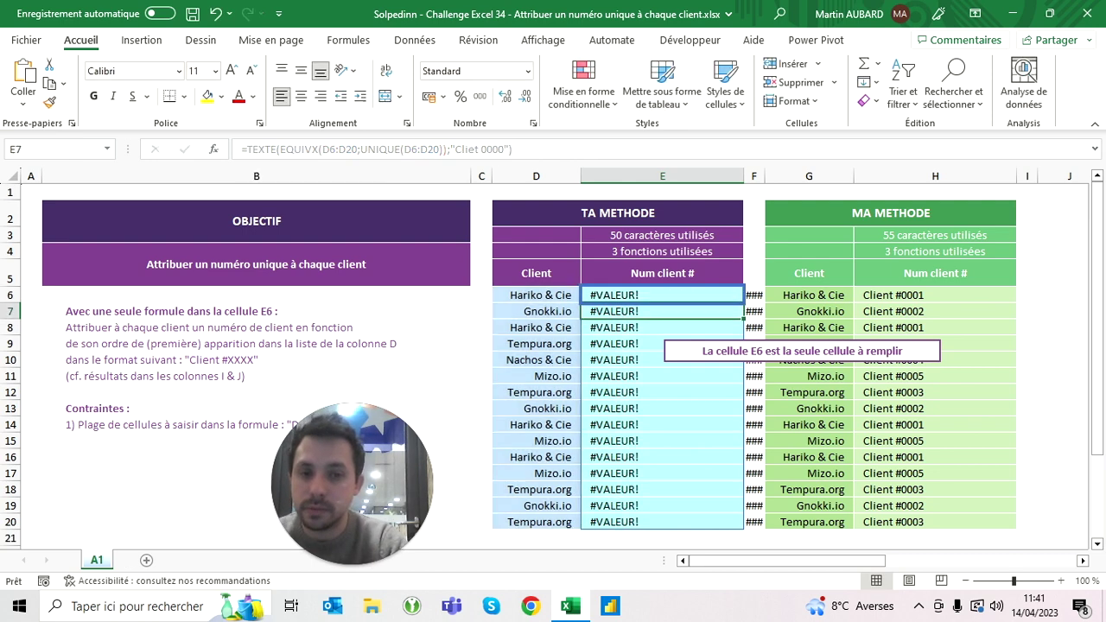
key("BackSpace")
type("n")
key("Return")
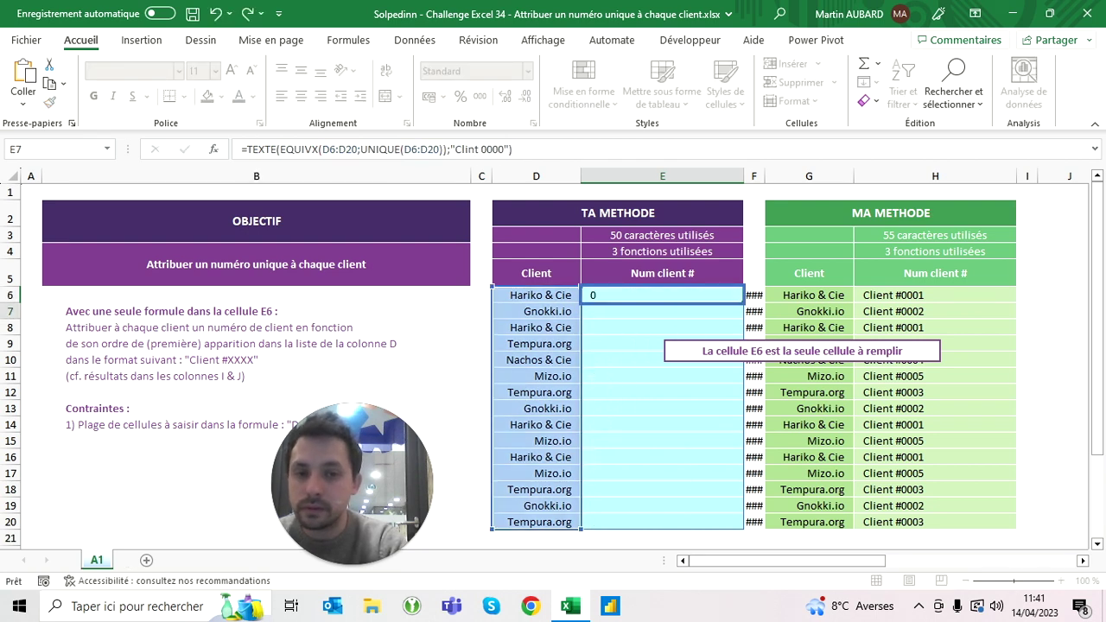
key("Up")
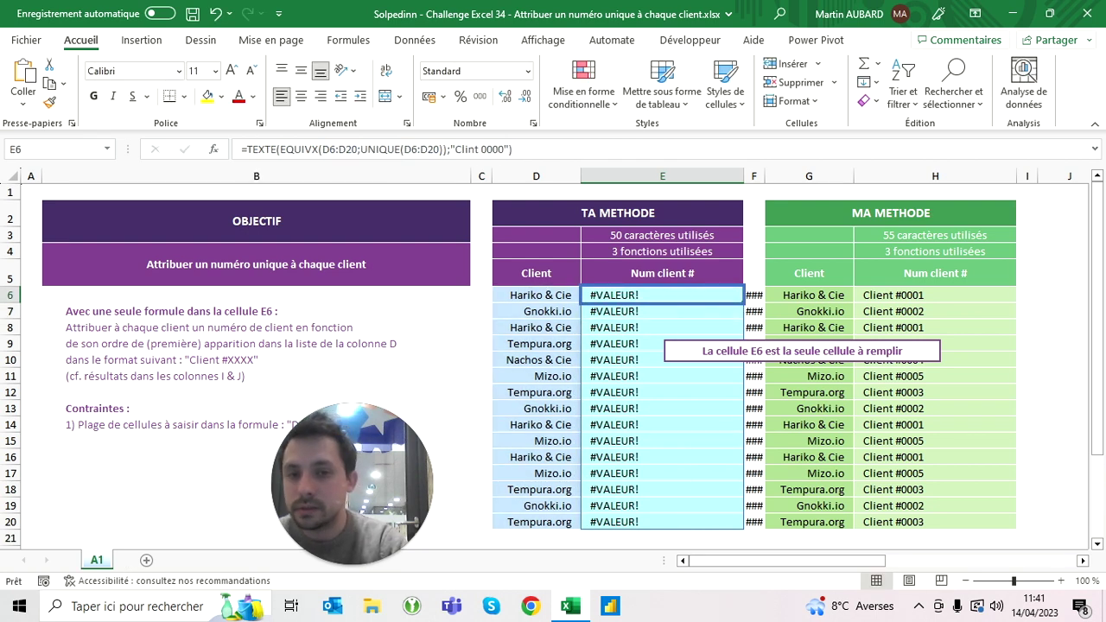
- Set the format code to "Cli\et 0000", spilling Cliet 0001–Cliet 0005 down column E
left_click(471, 149)
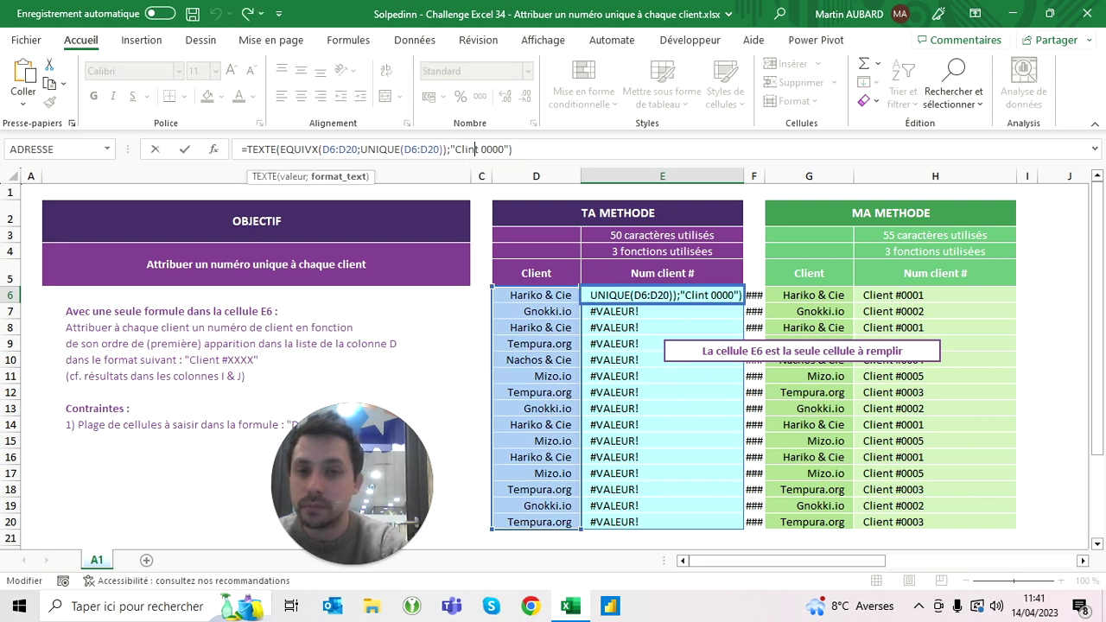
key("BackSpace")
type("en")
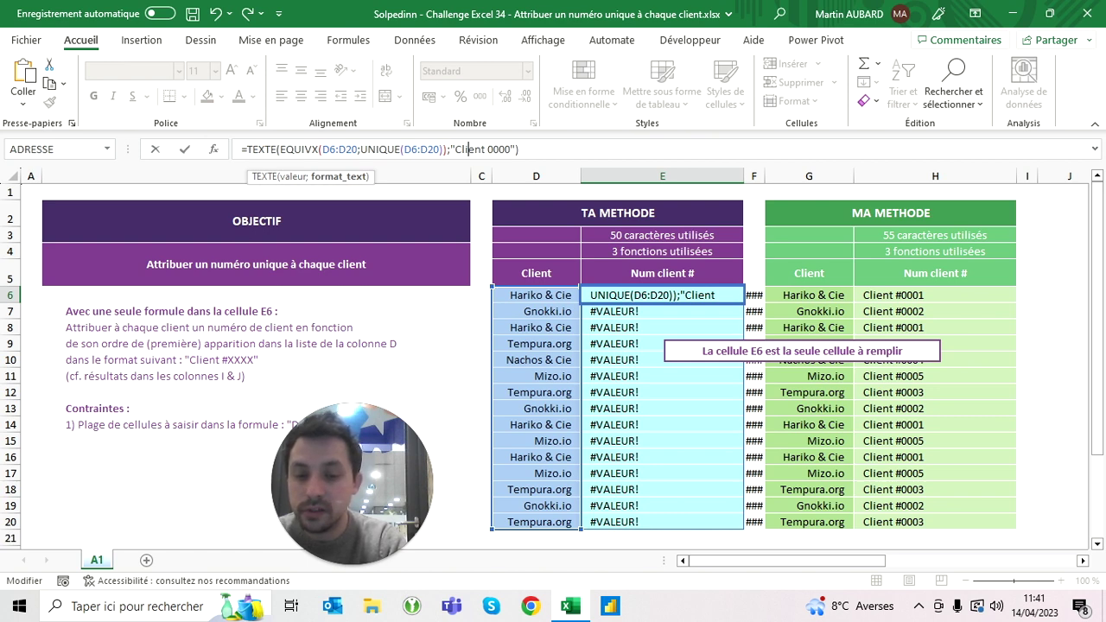
type("\\")
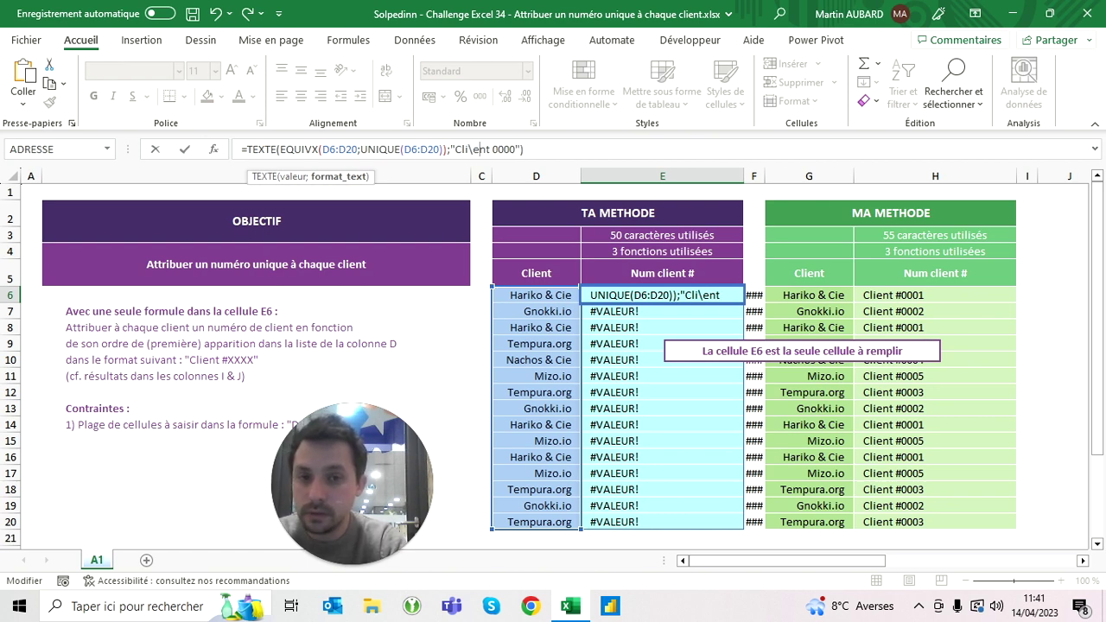
key("Right")
key("Delete")
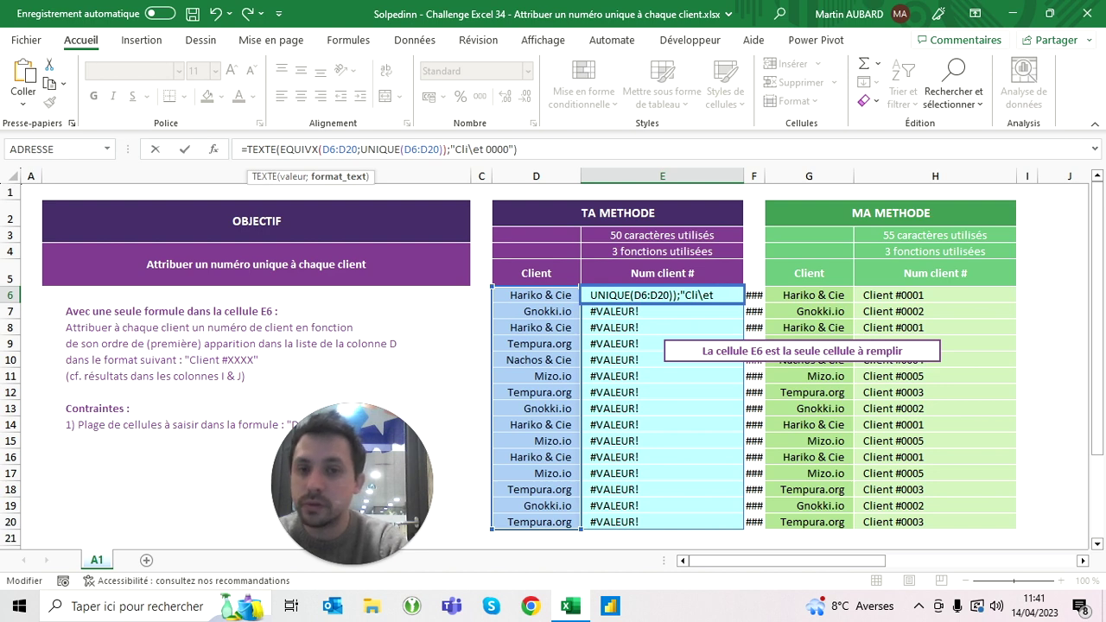
key("ctrl+Return")
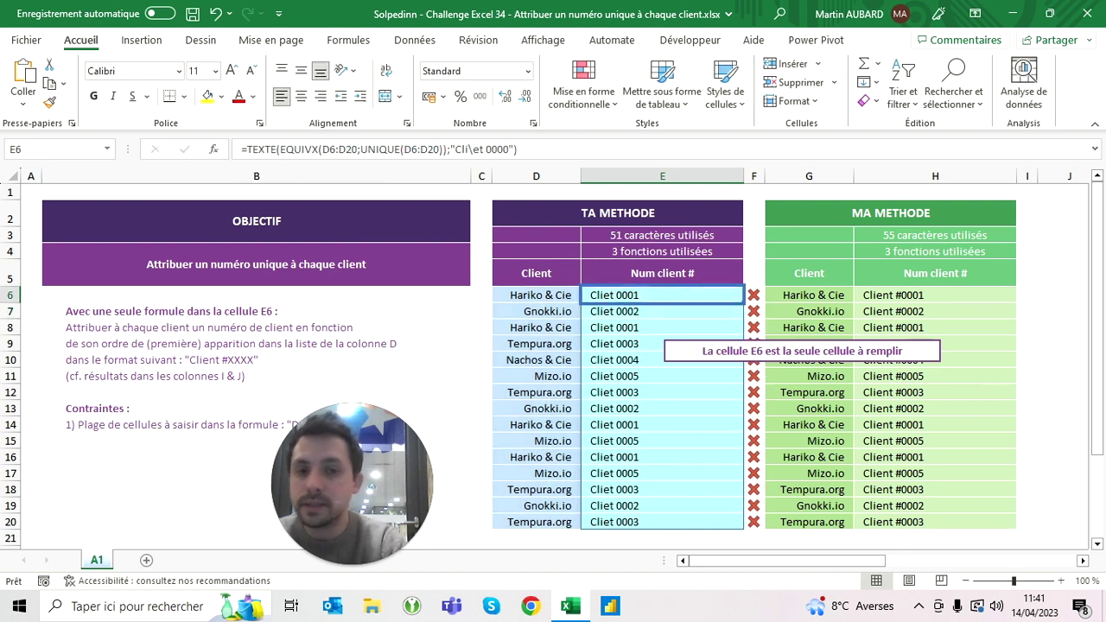
- Escape the n in E6's format so it reads "Cli\e\nt 0000", spilling Client 0001–Client 0005
left_click(474, 149)
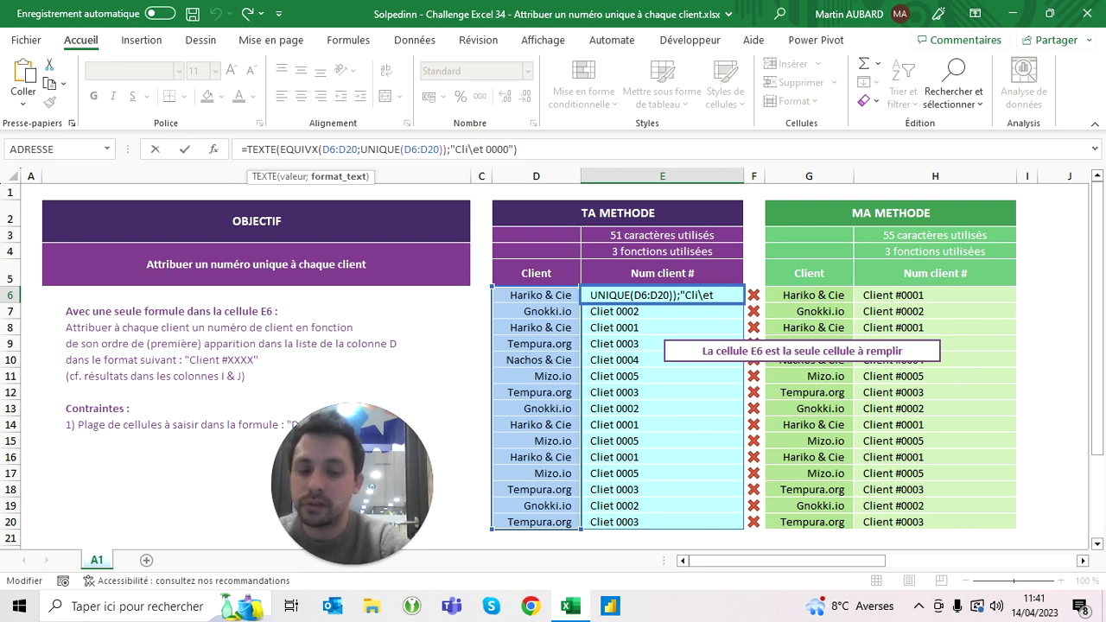
key("ctrl+Return")
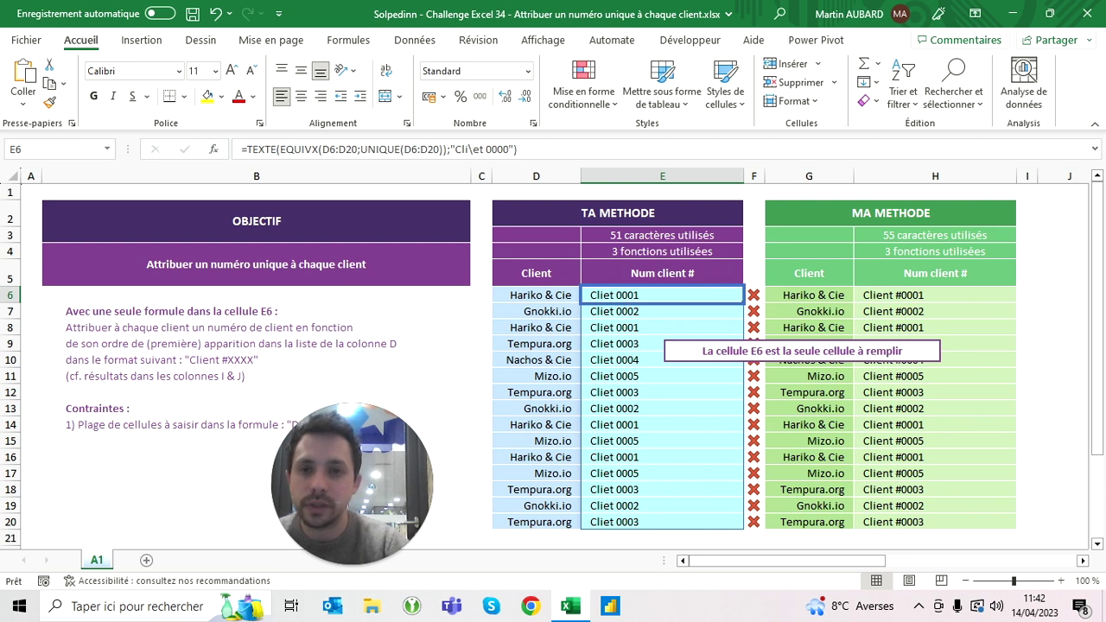
key("F2")
key("Left")
key("Left")
key("Left")
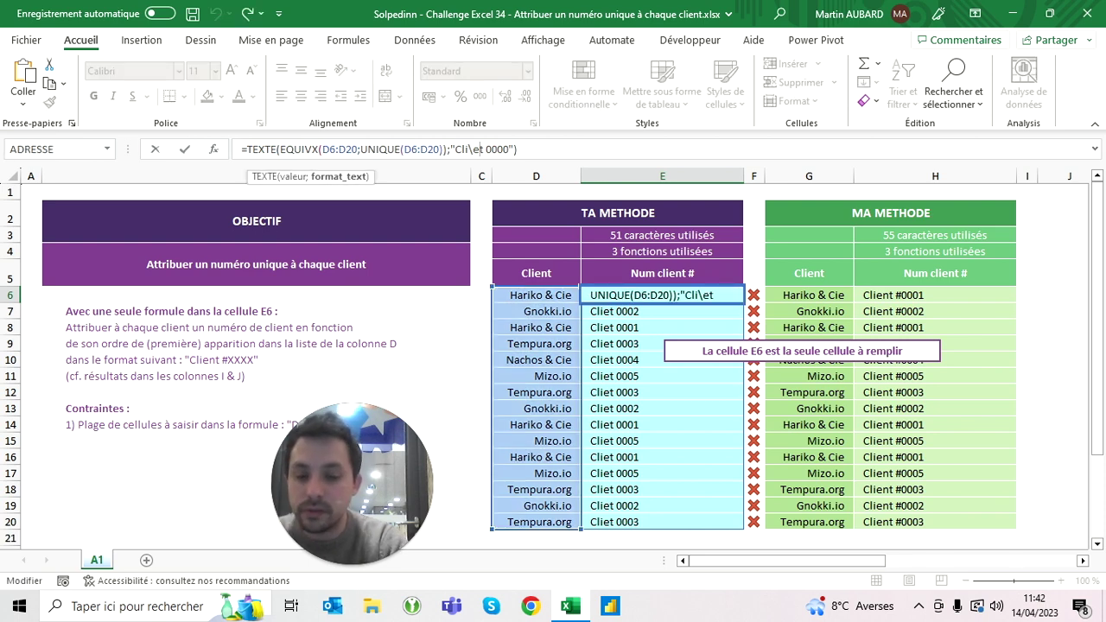
type("\\n")
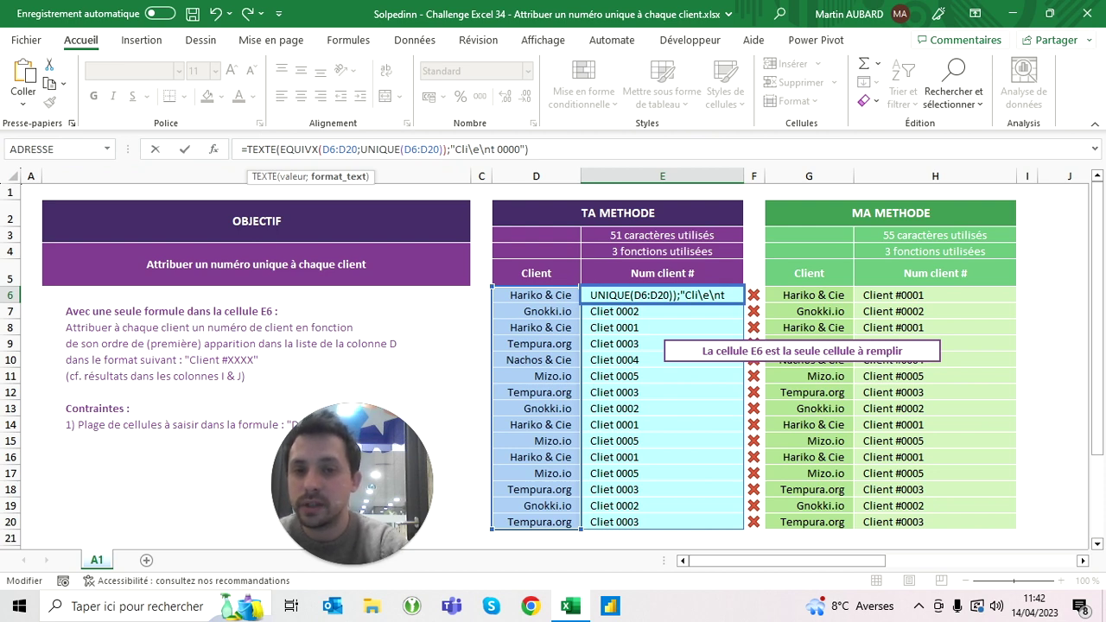
key("ctrl+Return")
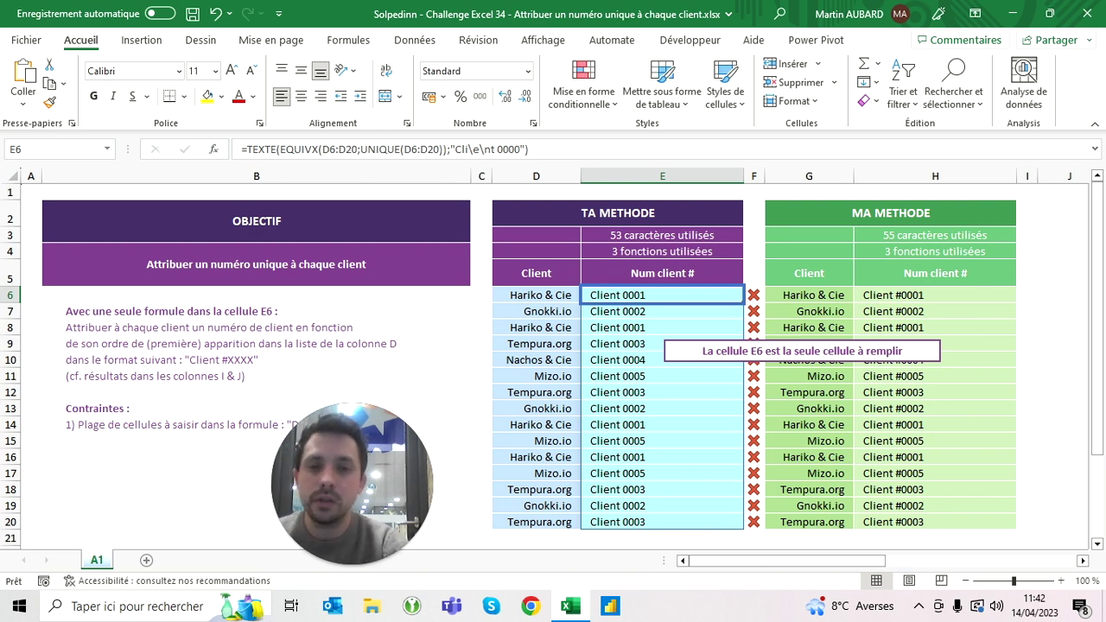
- Add a # sign before 0000 in E6's format text and commit the formula
key("F2")
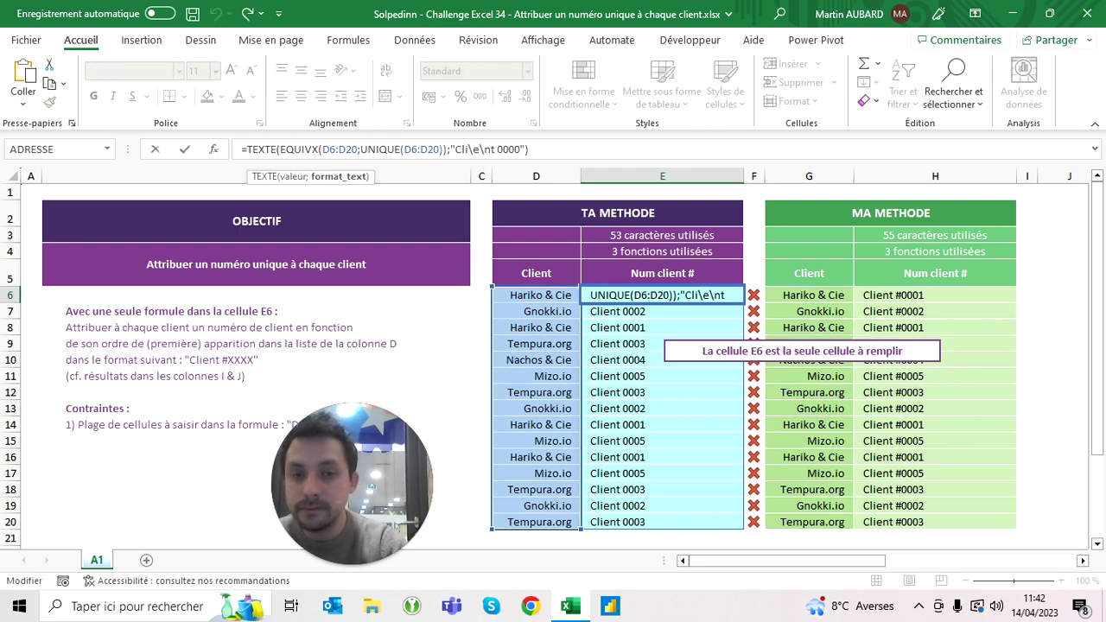
key("Right")
key("Right")
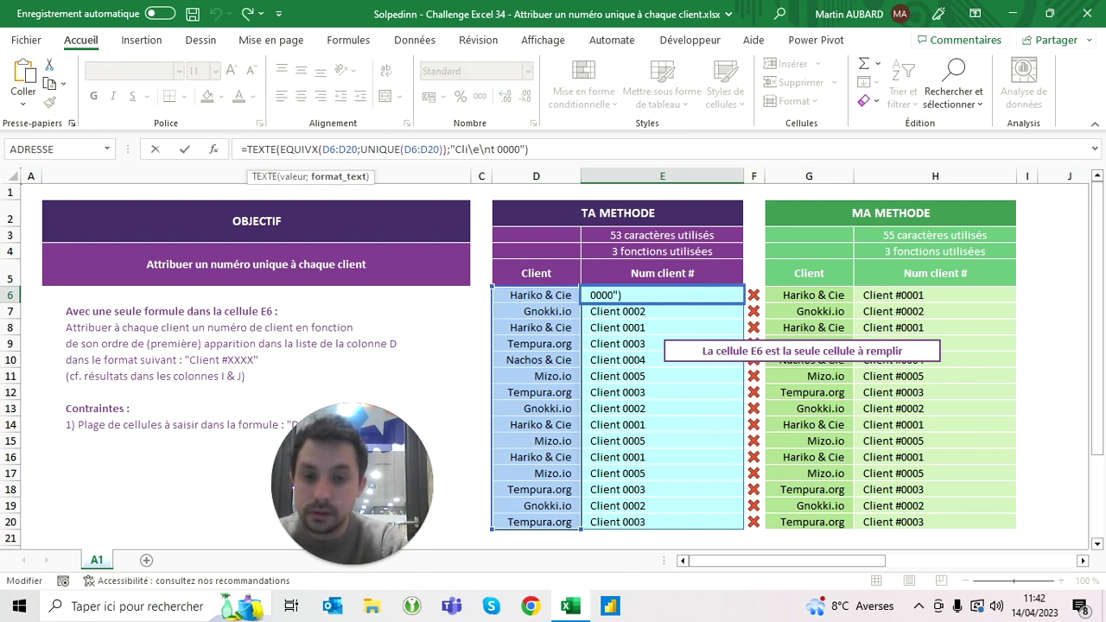
type("#")
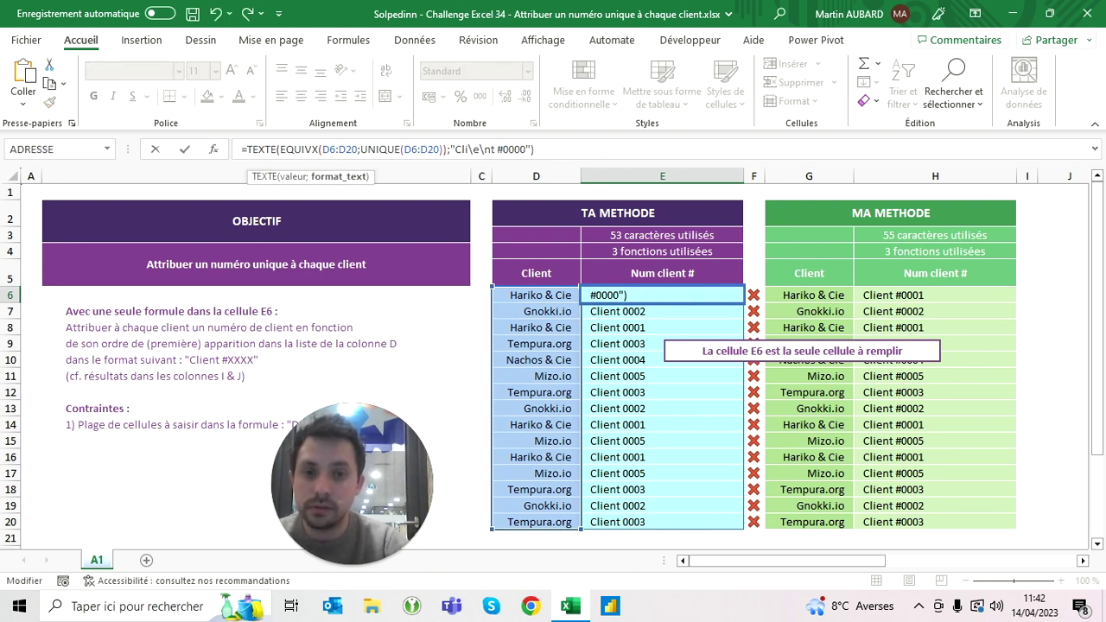
key("ctrl+Return")
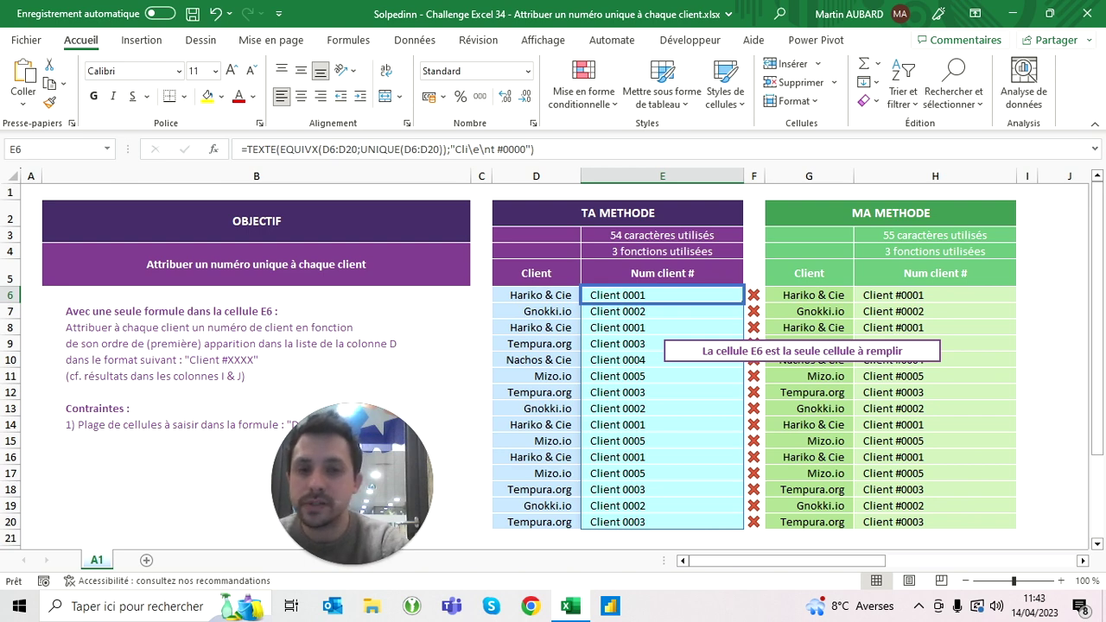
- Escape the # so the format reads "Cli\e\nt \#0000", matching the reference in every row
key("F2")
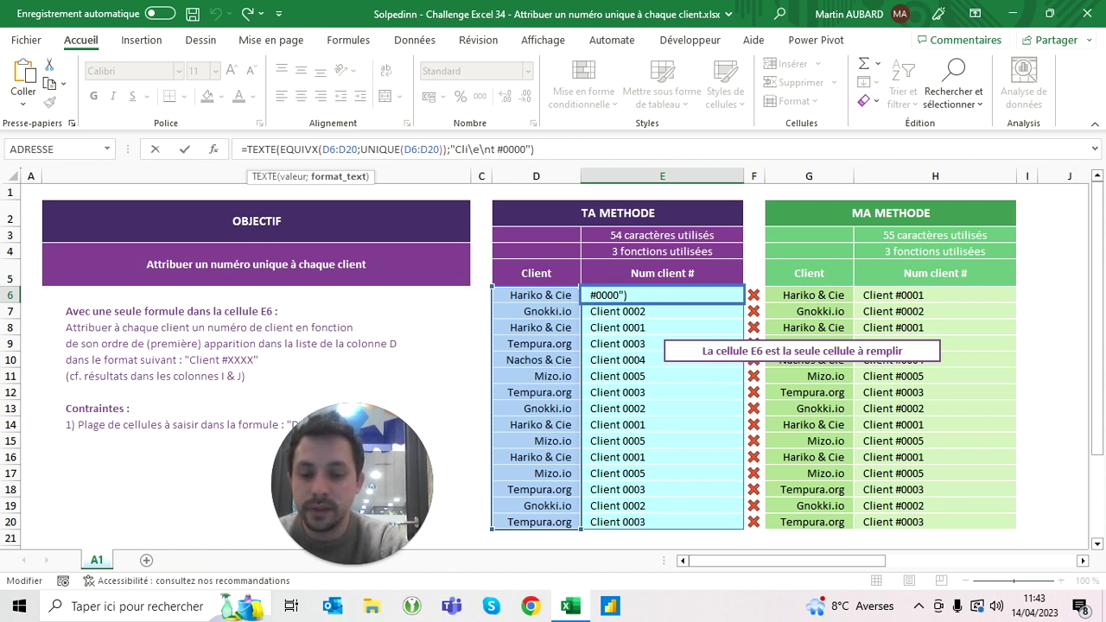
type("\\")
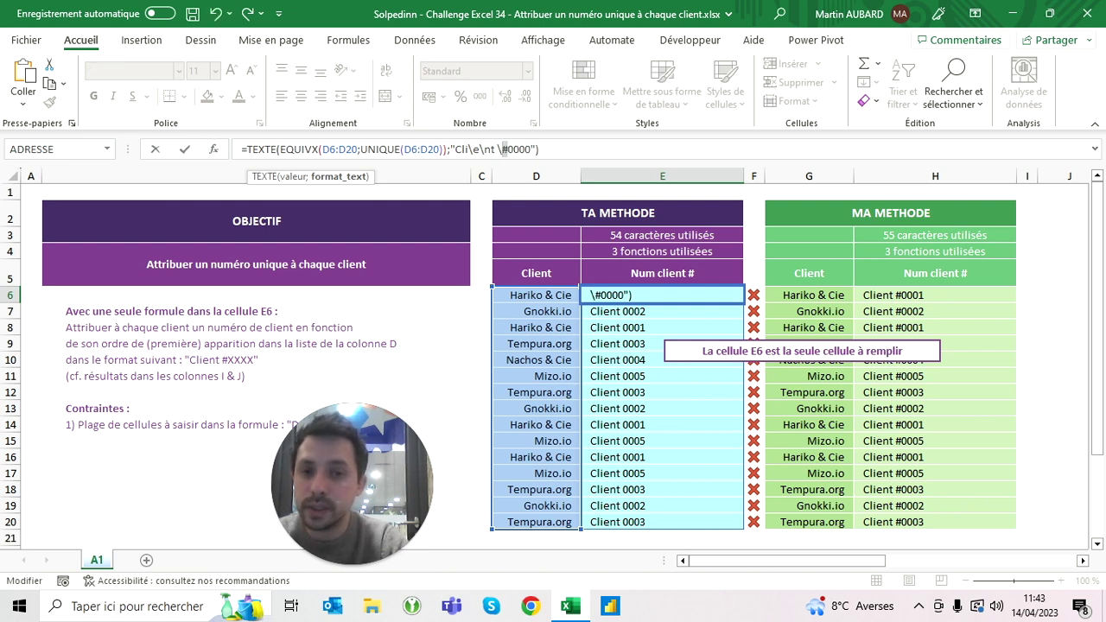
key("Left")
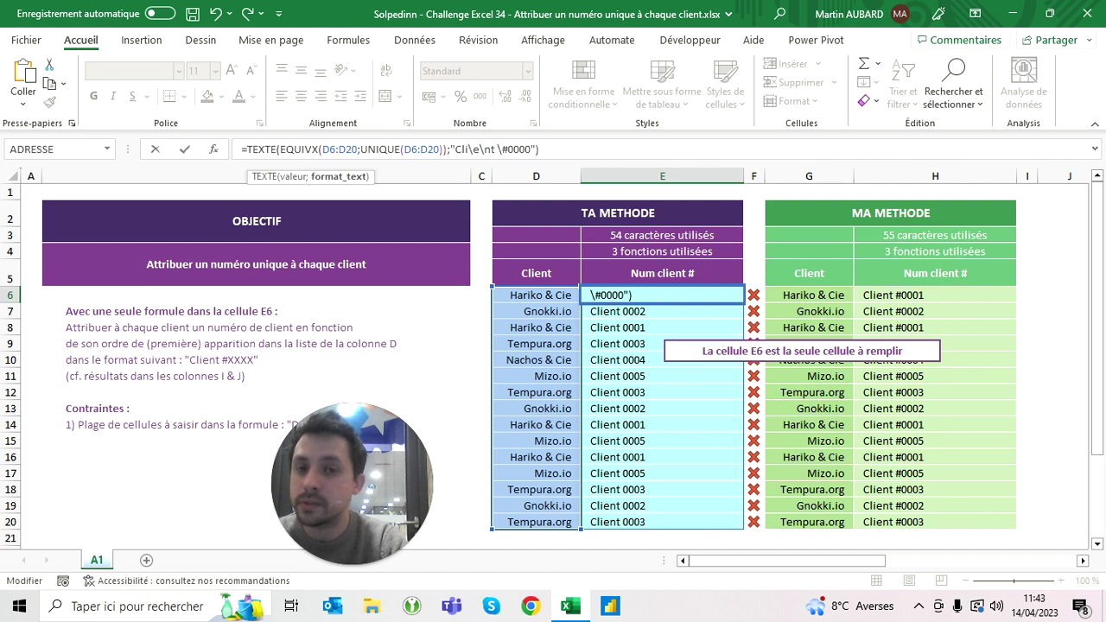
key("Right")
key("Right")
key("Return")
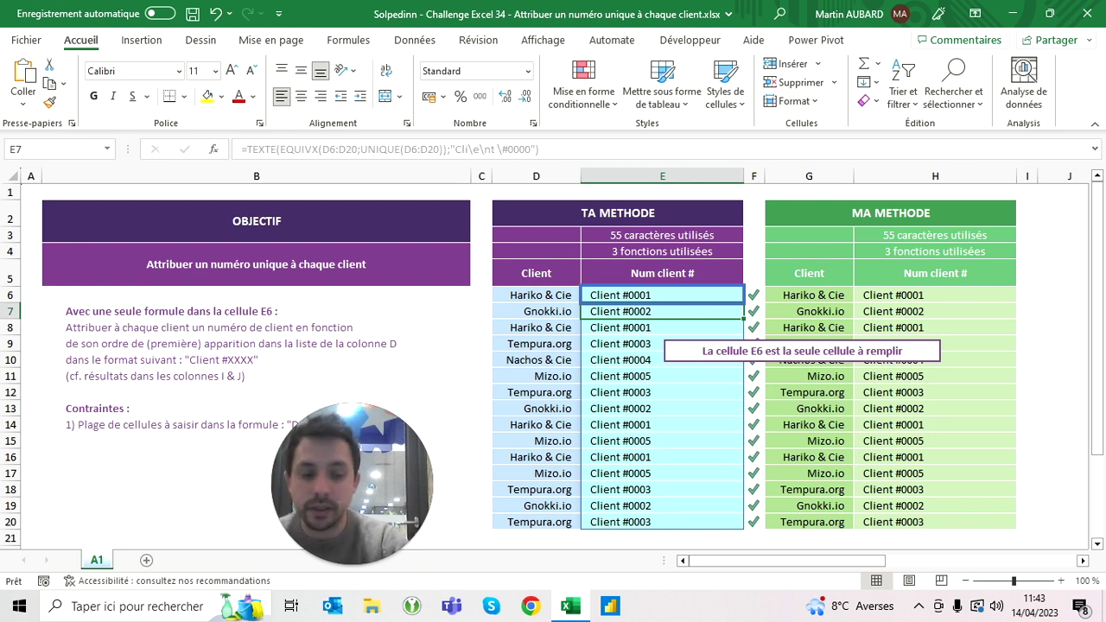
- Select E6 and reopen its formula with the cursor just before the "Cli\e\nt" label
left_click(661, 294)
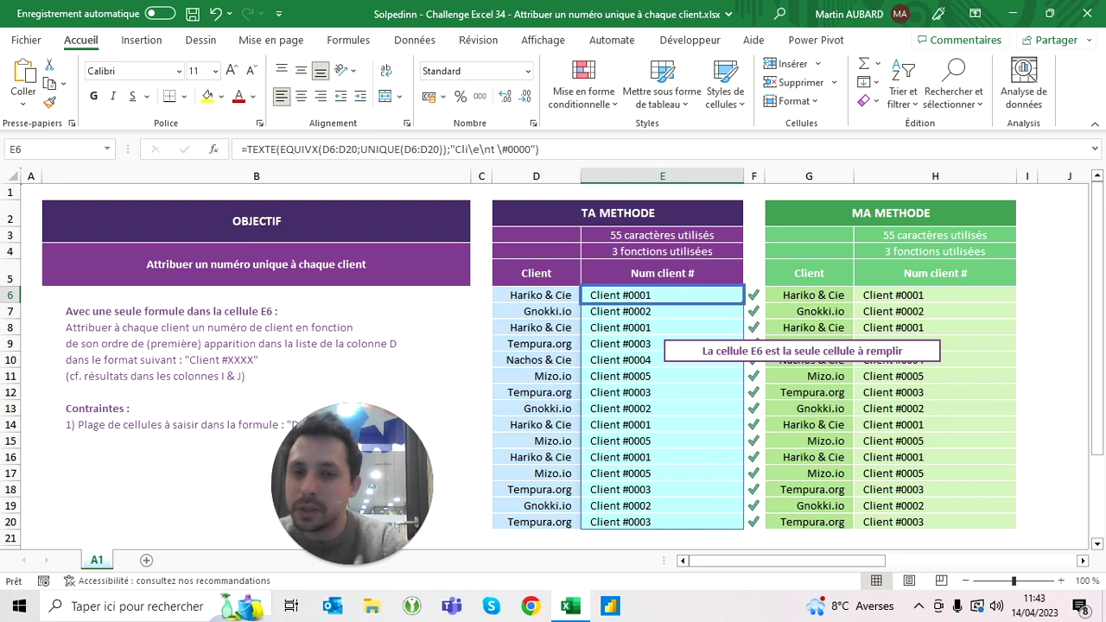
left_click(474, 149)
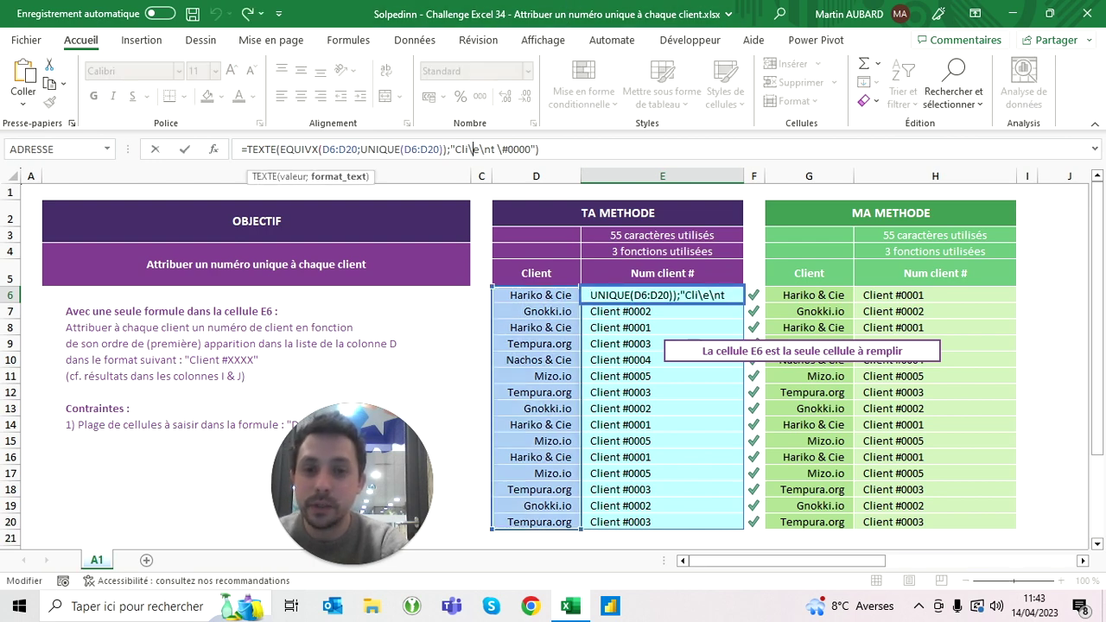
left_click(468, 149)
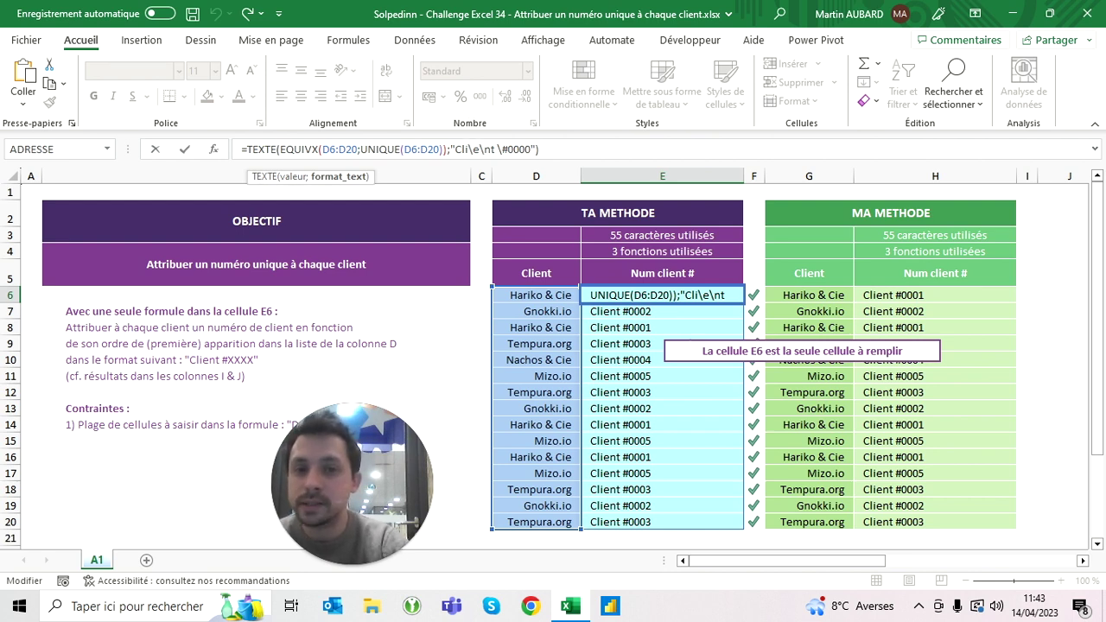
key("ctrl+Return")
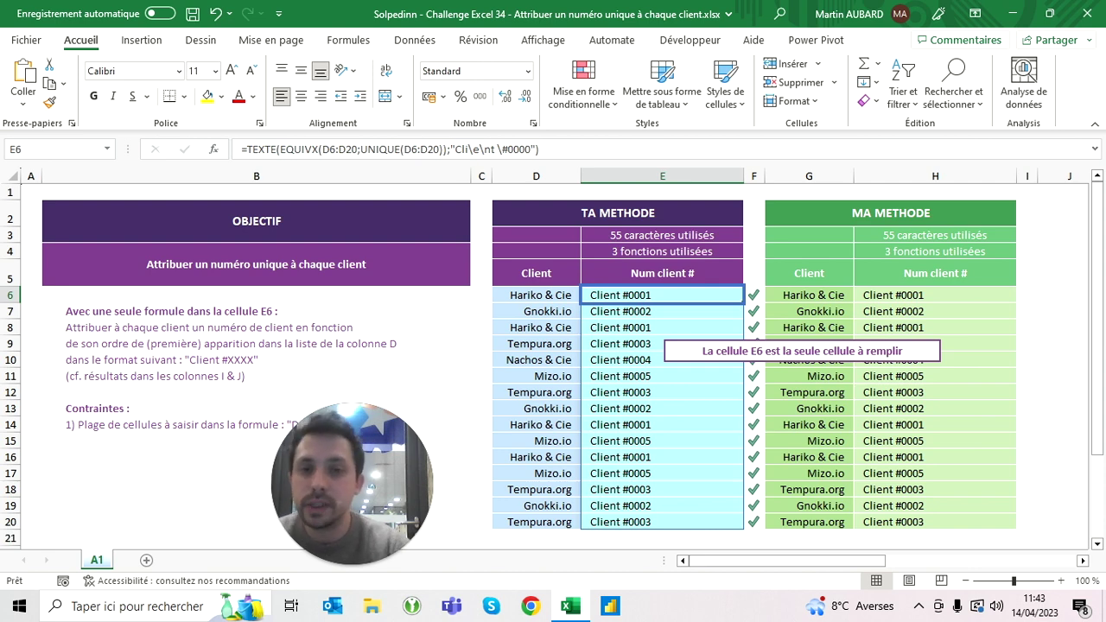
left_click(481, 149)
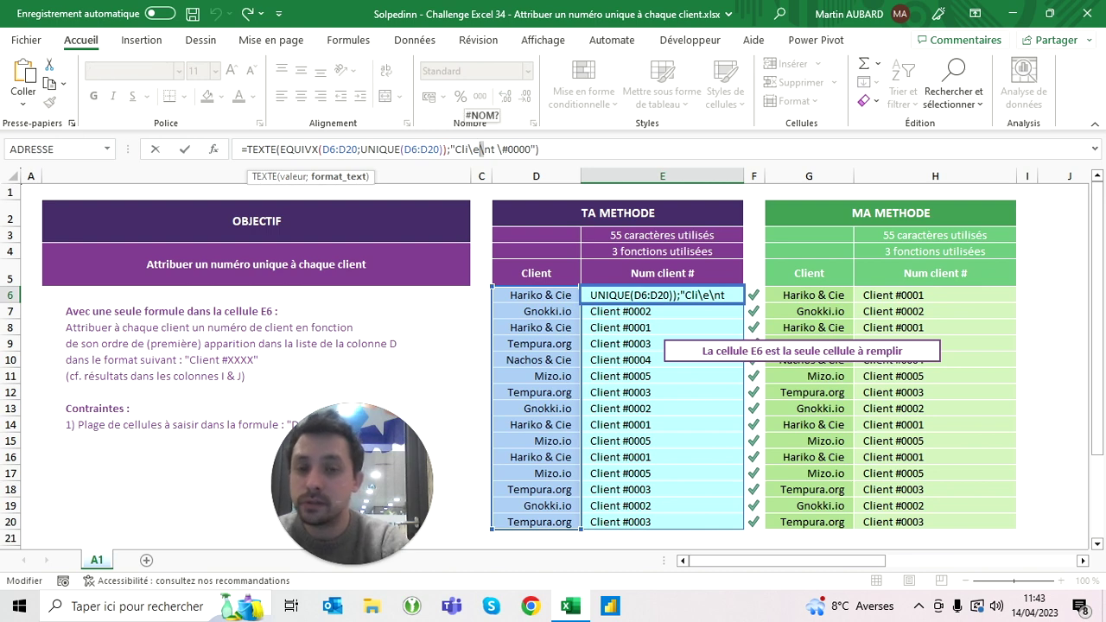
left_click(470, 149)
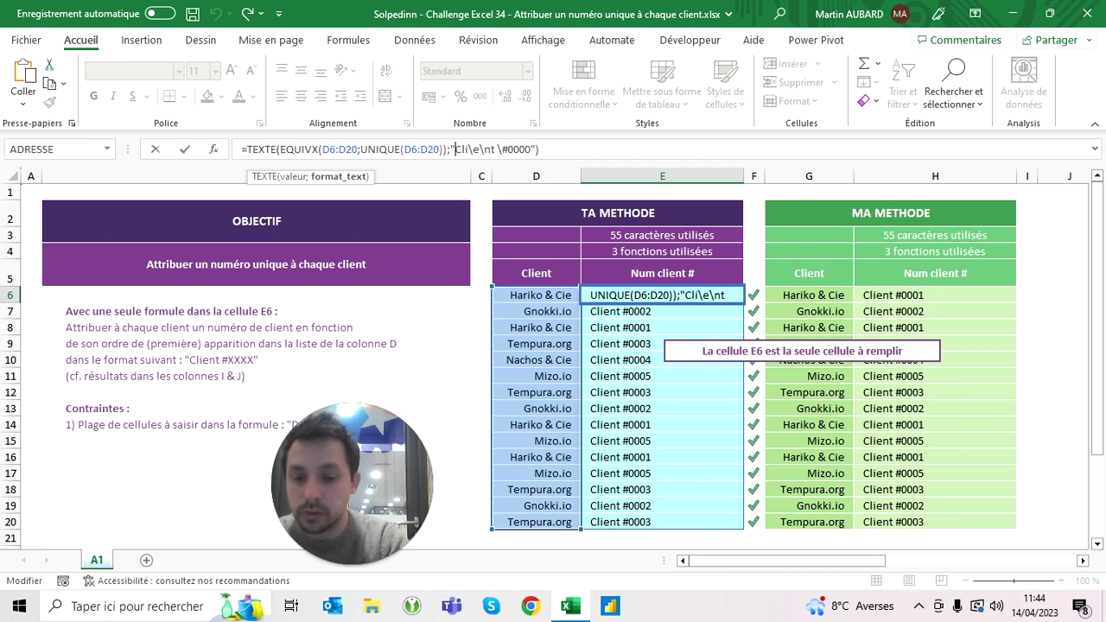
- Try inserting (, # and ~~ before the label, remove each, and recommit E6's formula unchanged
type("(")
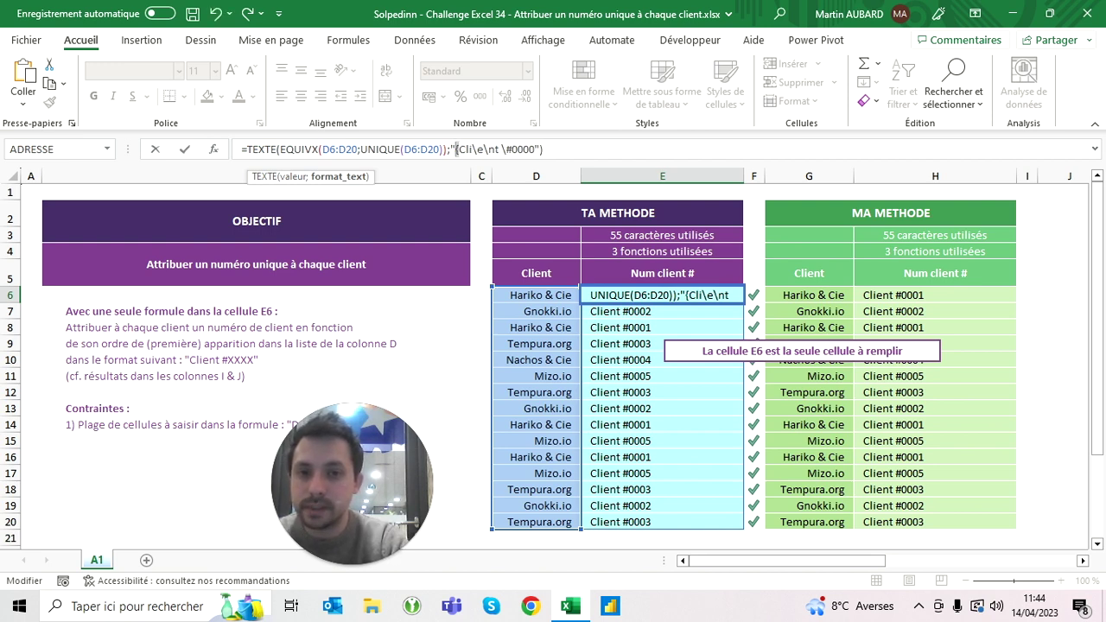
key("Delete")
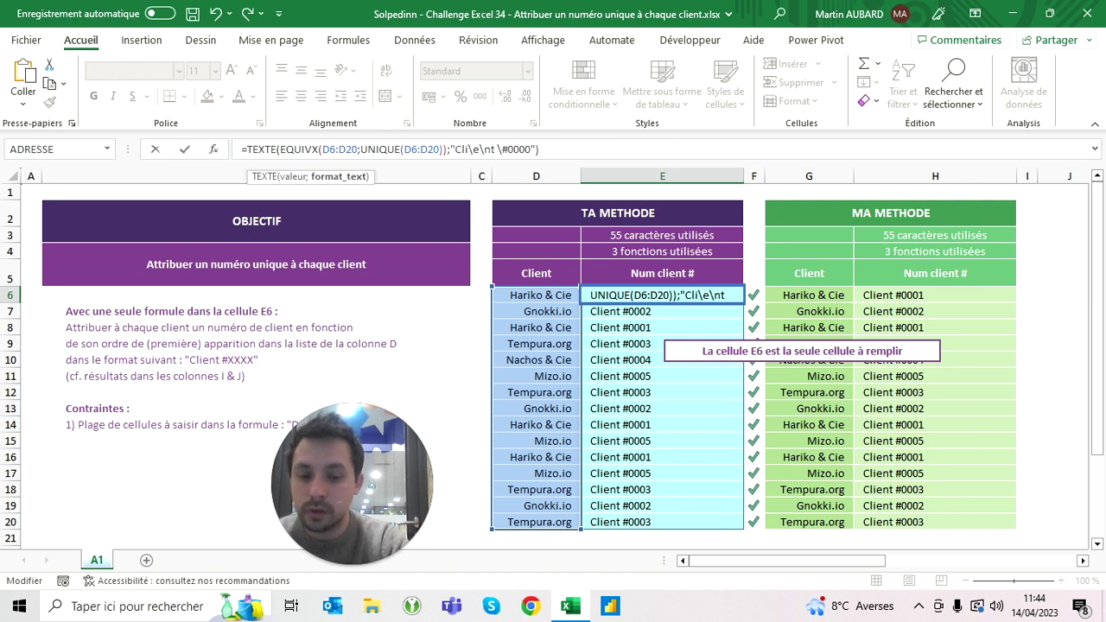
type("#")
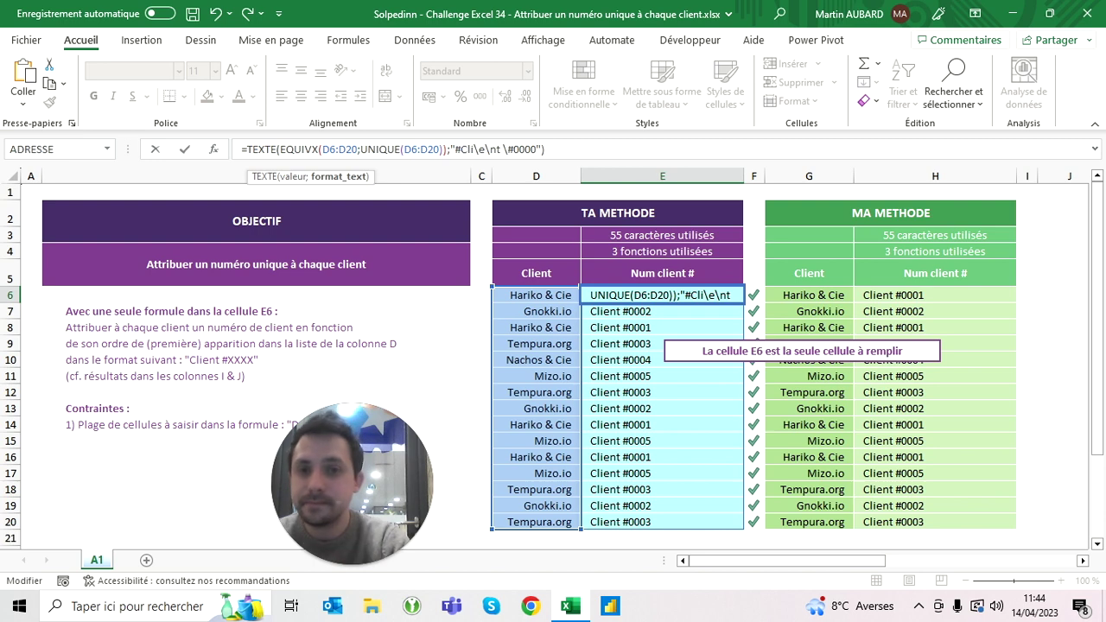
key("BackSpace")
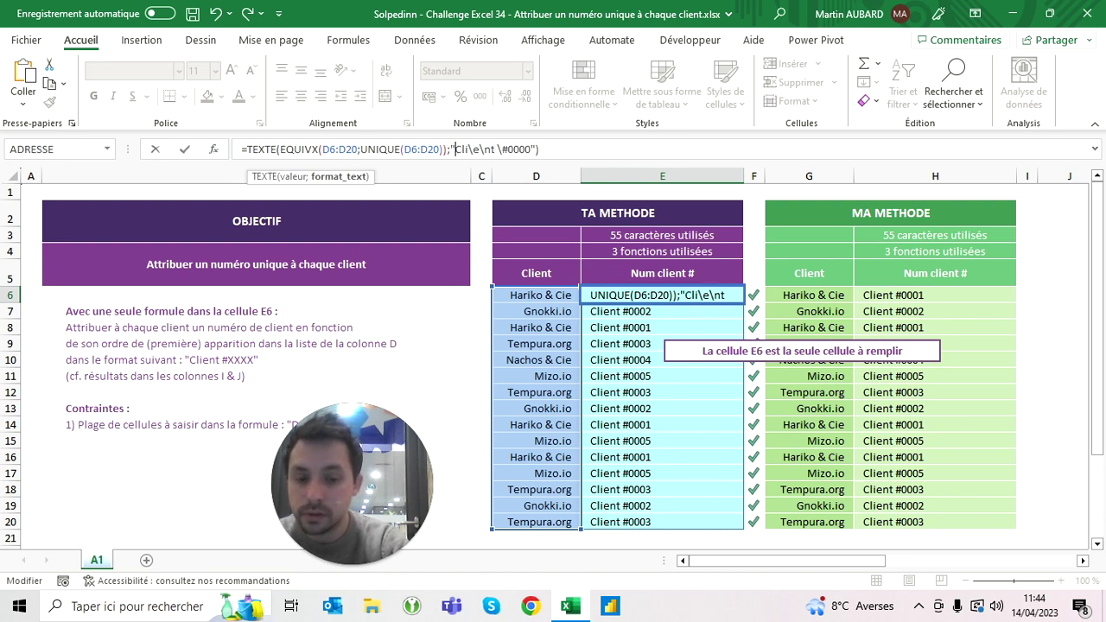
type("~~")
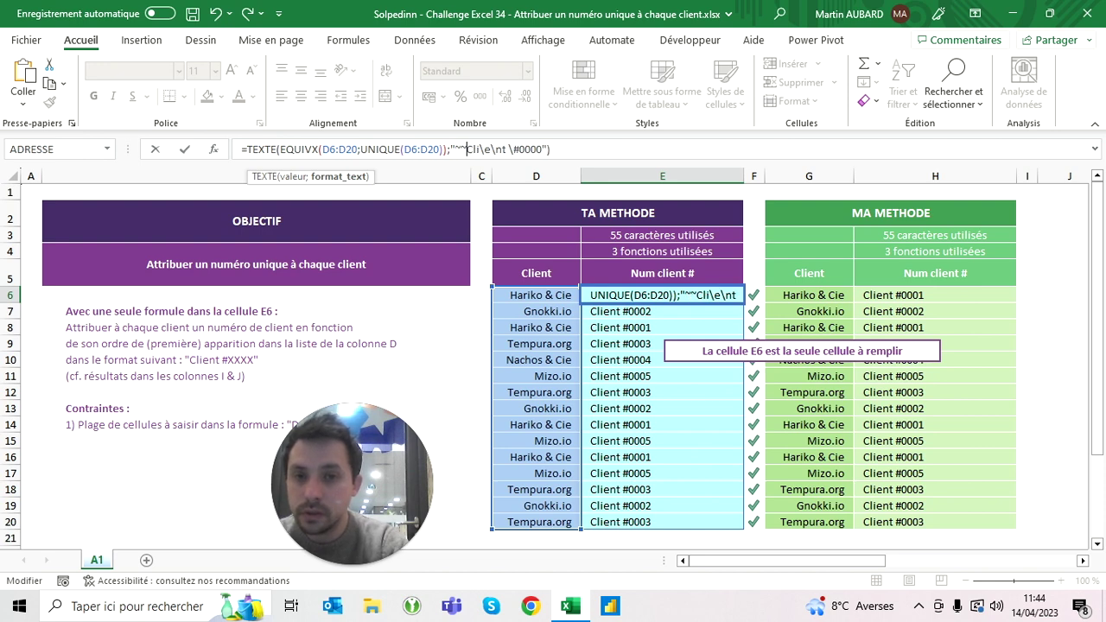
key("BackSpace")
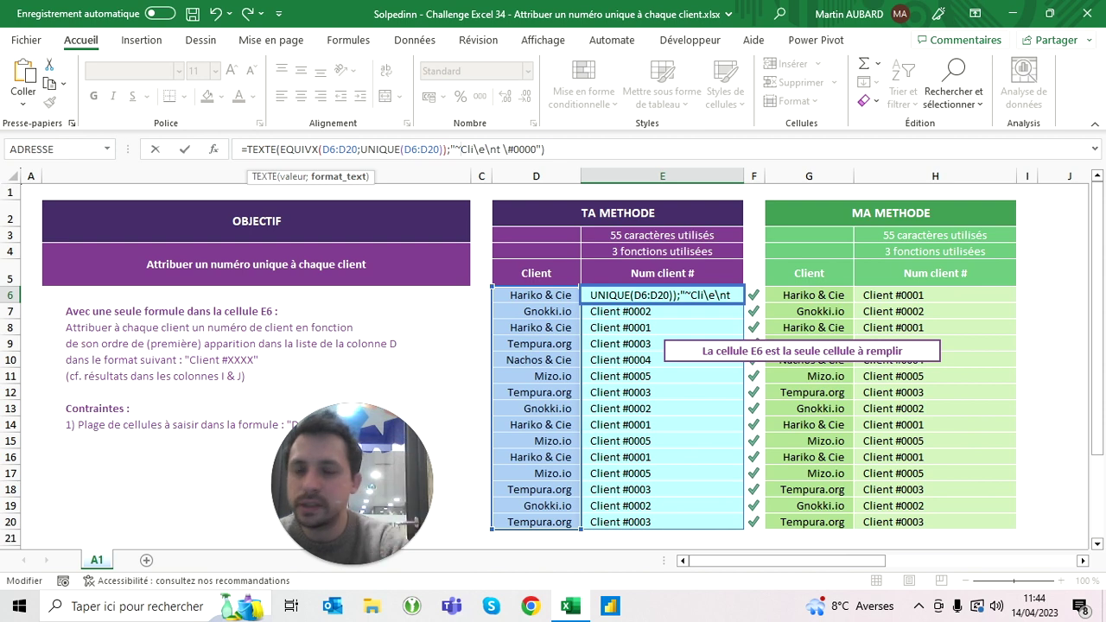
key("BackSpace")
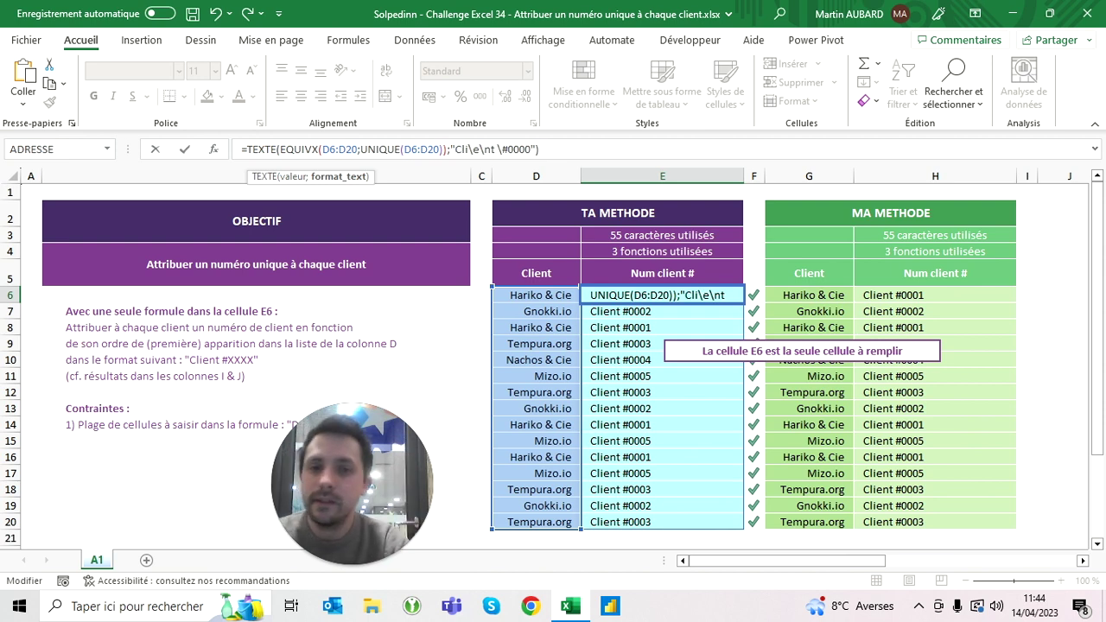
key("Right")
key("Right")
key("Right")
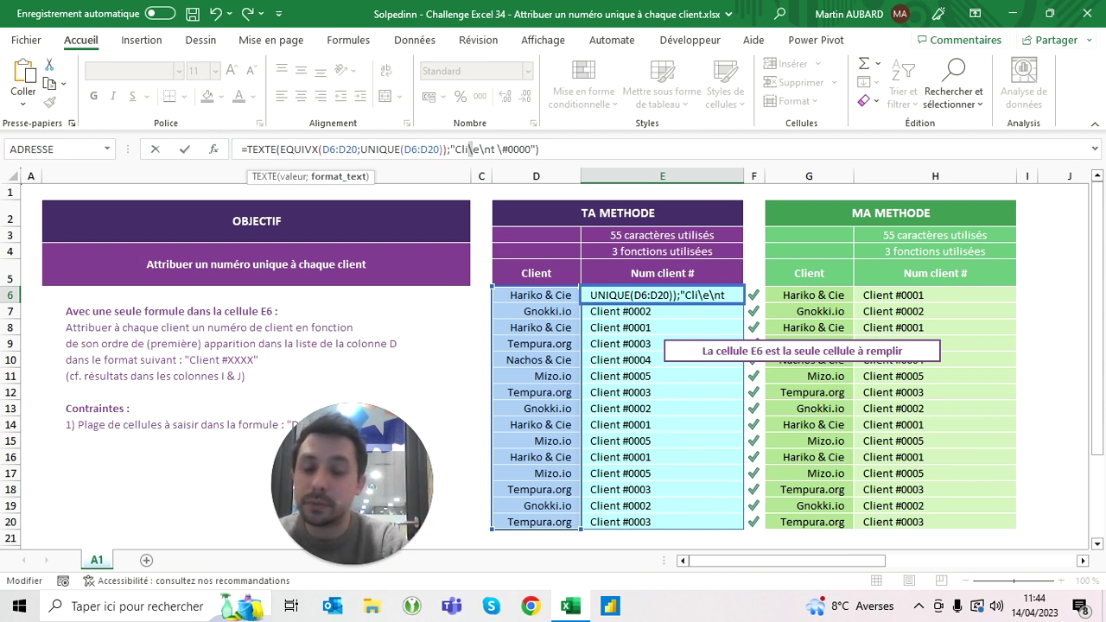
key("Right")
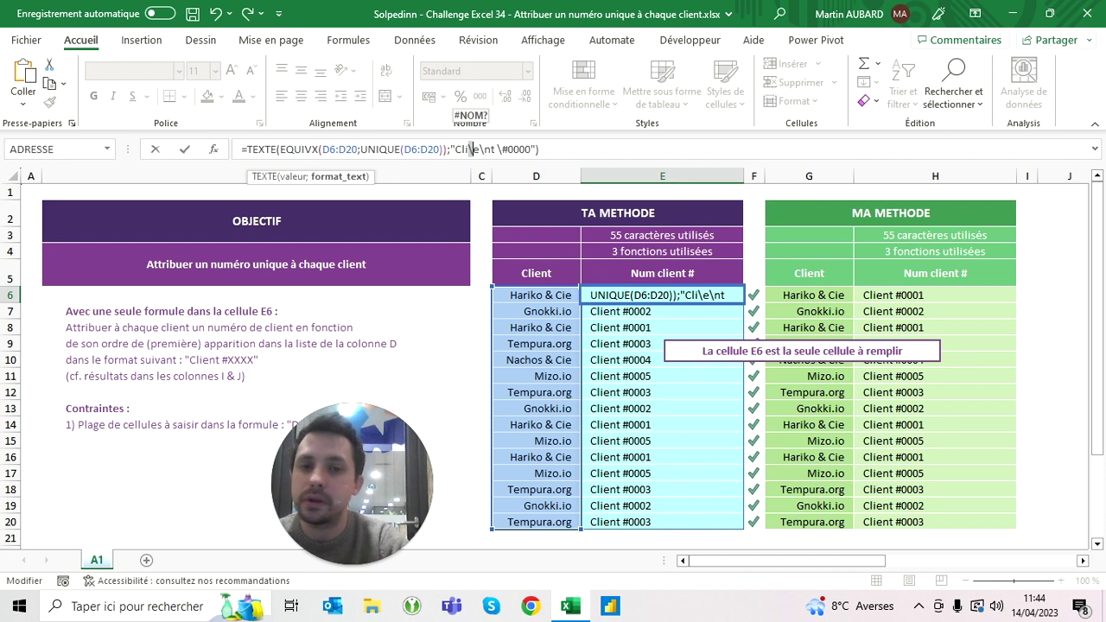
key("ctrl+Return")
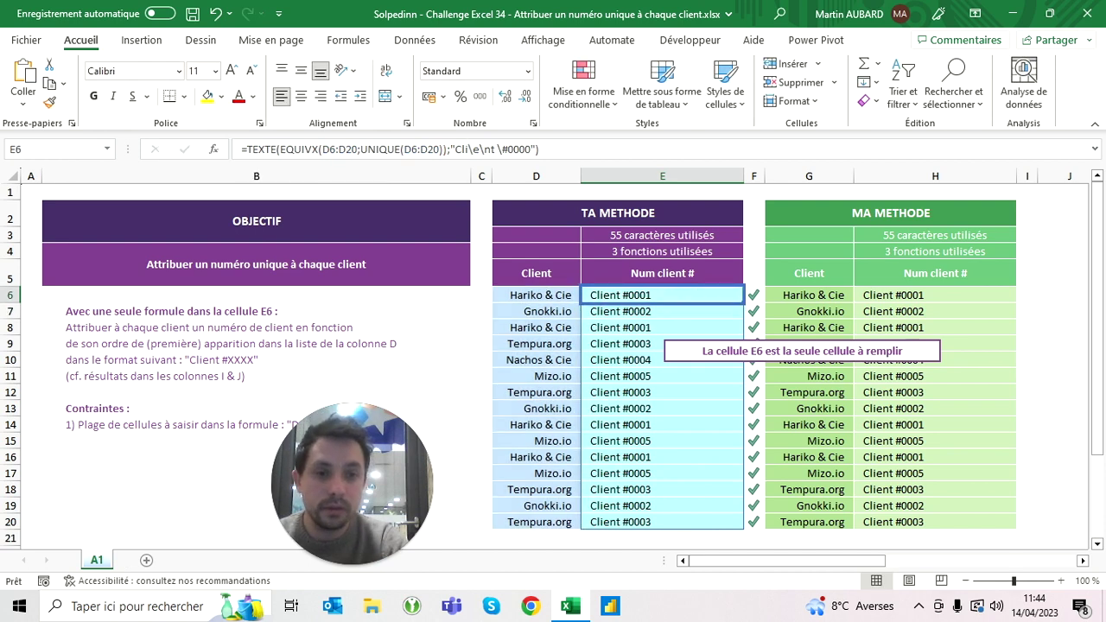